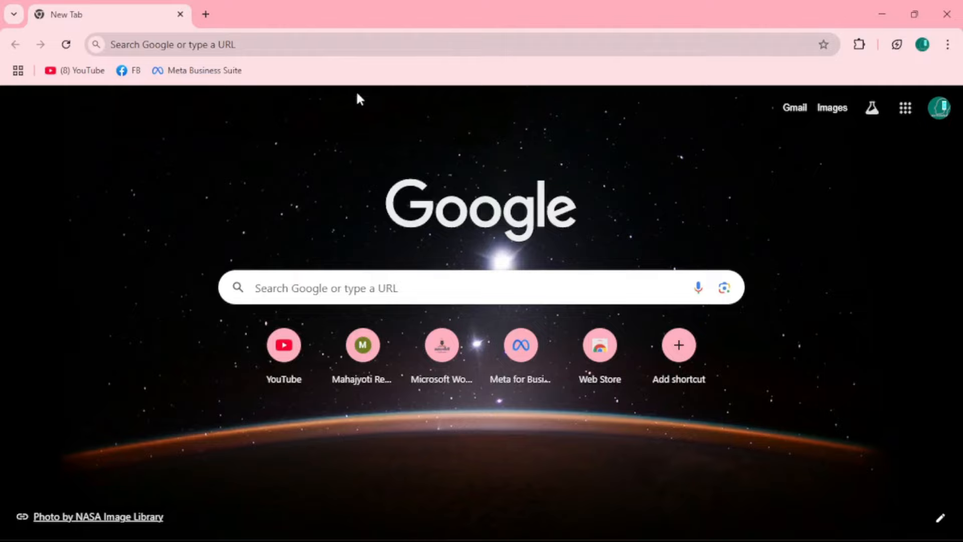
# - Search Google for 'mahadbt'
pyautogui.click(372, 284)
pyautogui.write('m')
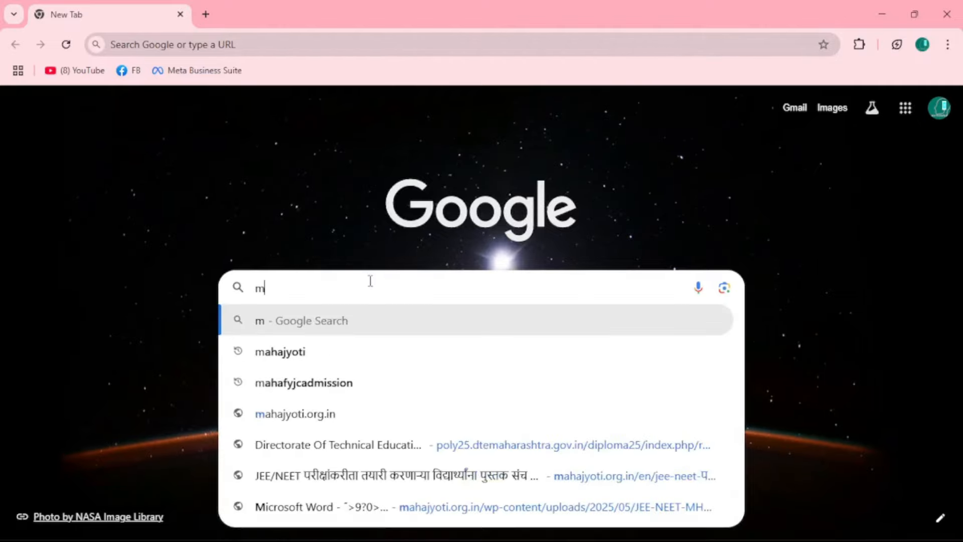
pyautogui.write('ahadbt')
pyautogui.press('Return')
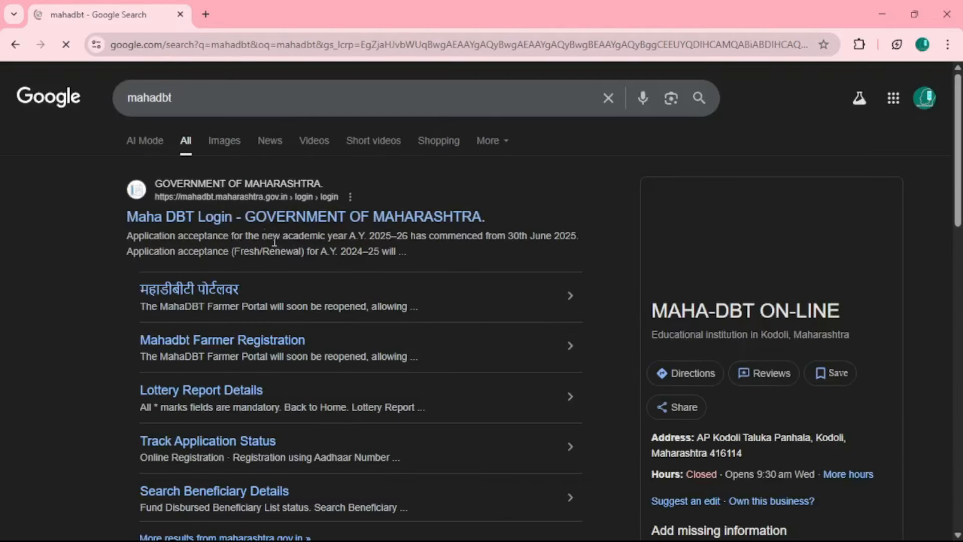
# - Open the official Maha DBT Login result and look over its login fields
pyautogui.click(198, 219)
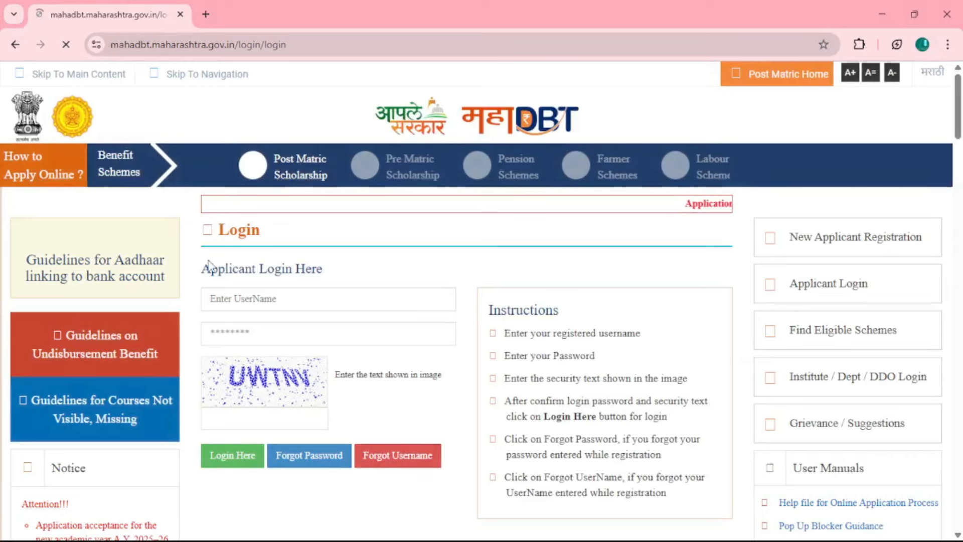
pyautogui.click(284, 301)
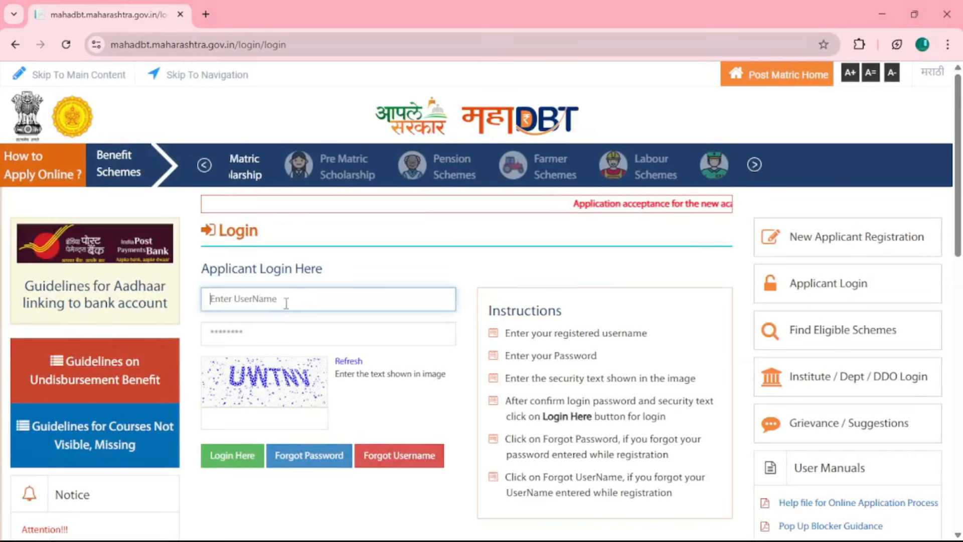
pyautogui.click(271, 329)
pyautogui.scroll(-2, 344, 439)
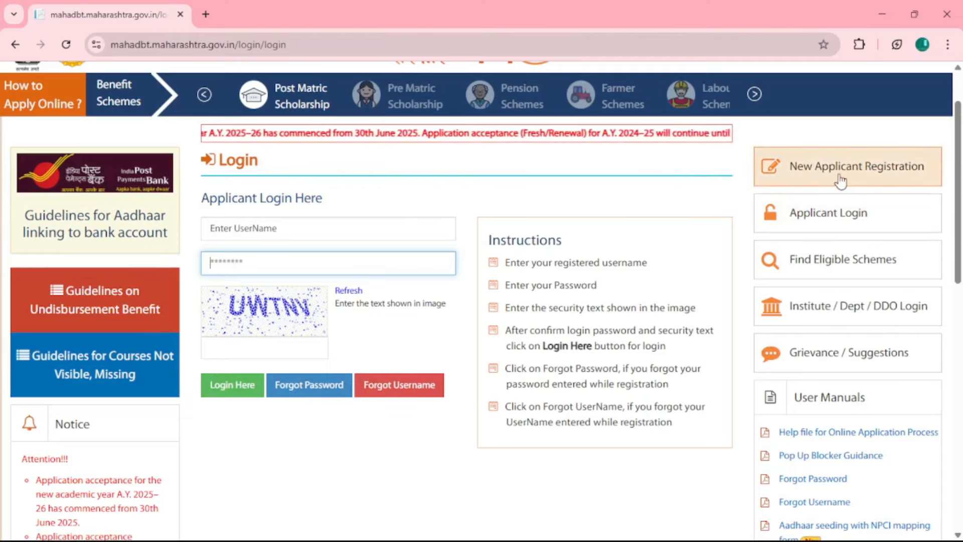
# - Browse the New Applicant Registration form, then go to Applicant Login
pyautogui.click(802, 166)
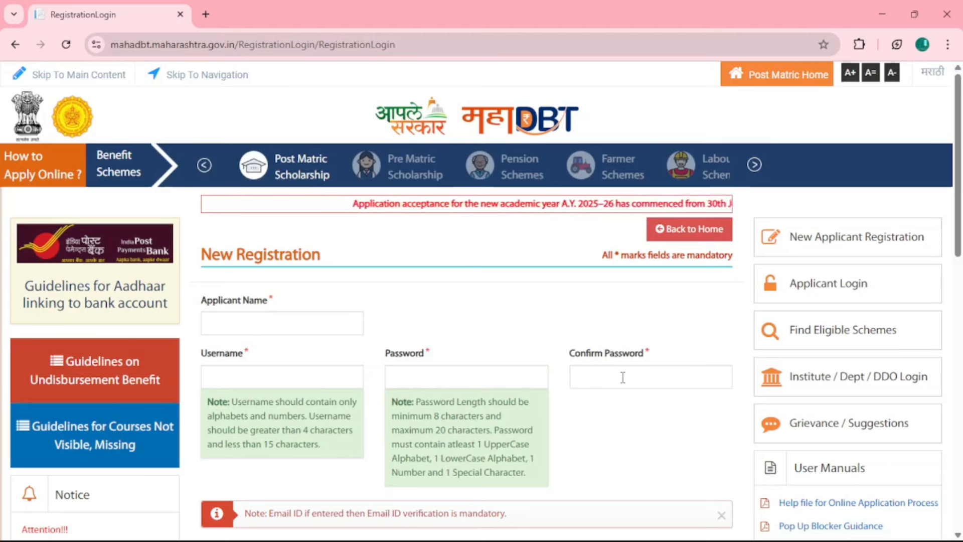
pyautogui.scroll(-3, 622, 378)
pyautogui.scroll(-3, 623, 380)
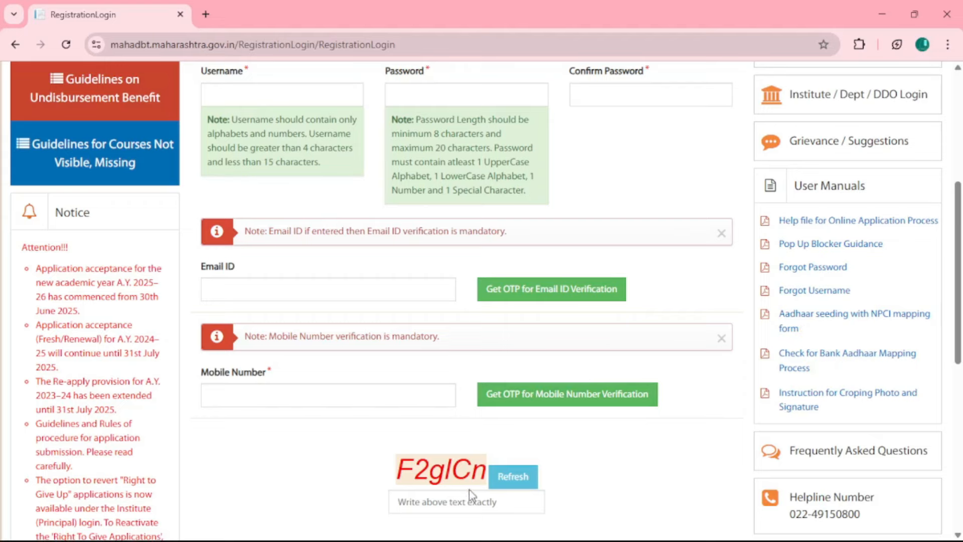
pyautogui.scroll(-2, 479, 481)
pyautogui.scroll(-2, 476, 474)
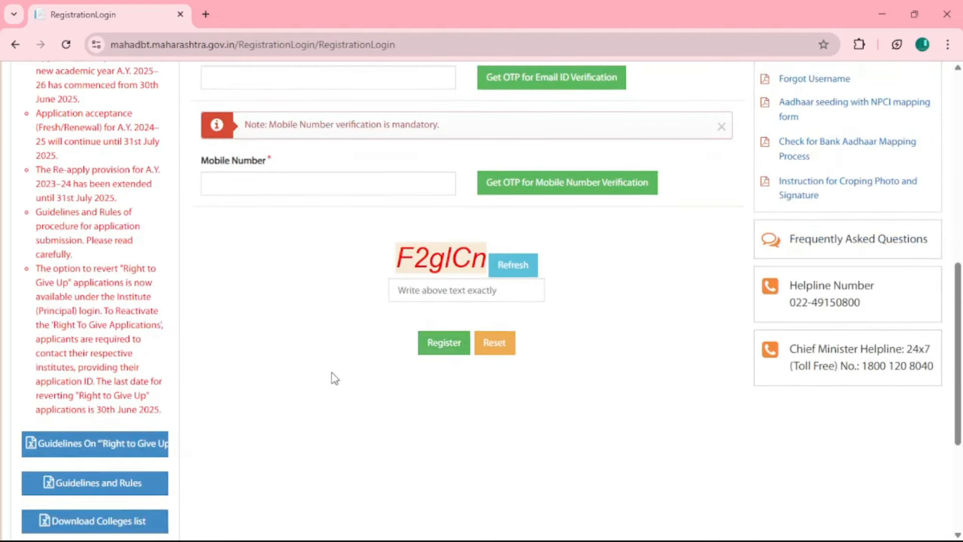
pyautogui.scroll(5, 331, 371)
pyautogui.scroll(4, 327, 360)
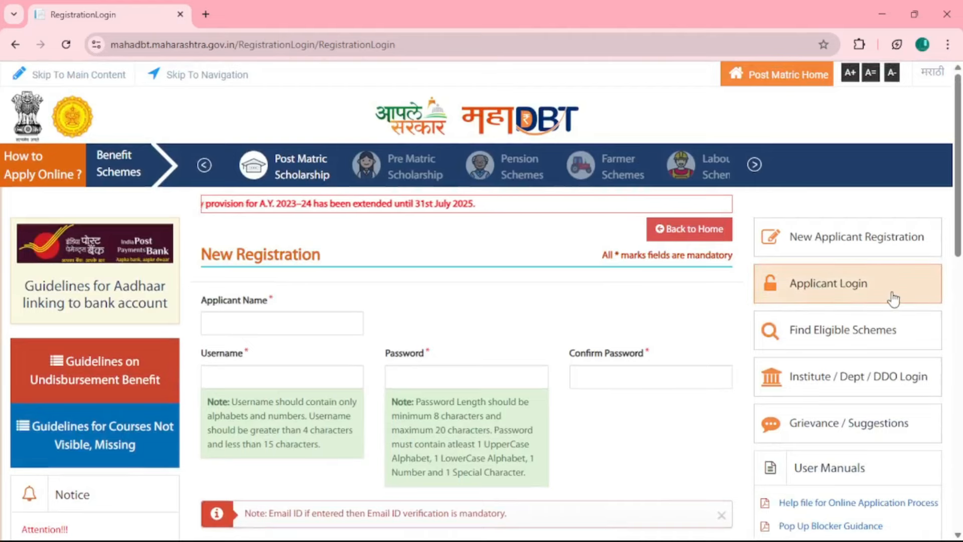
pyautogui.click(859, 303)
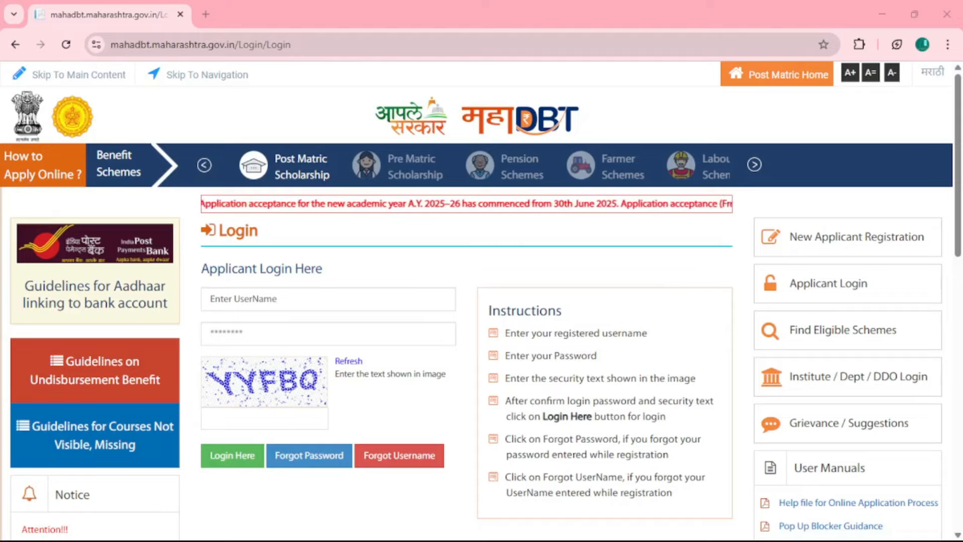
# - Log in with the applicant's username, password and the displayed security text
pyautogui.click(269, 300)
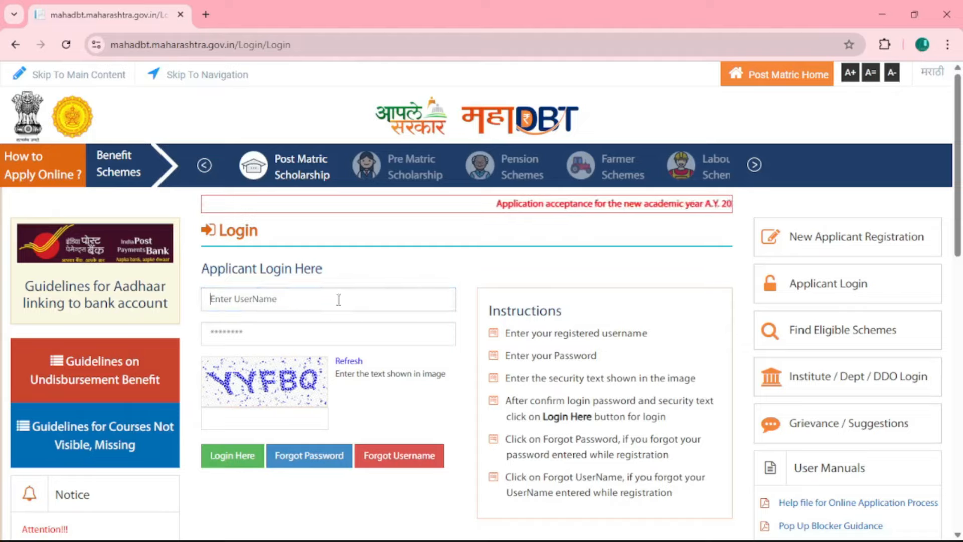
pyautogui.hotkey('ctrl', 'v')
pyautogui.press('Tab')
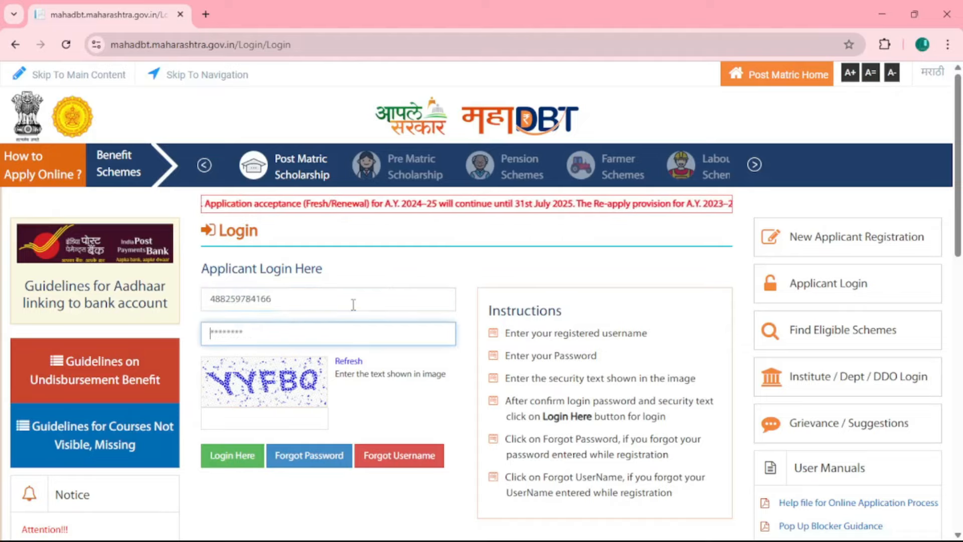
pyautogui.write('•••••••••')
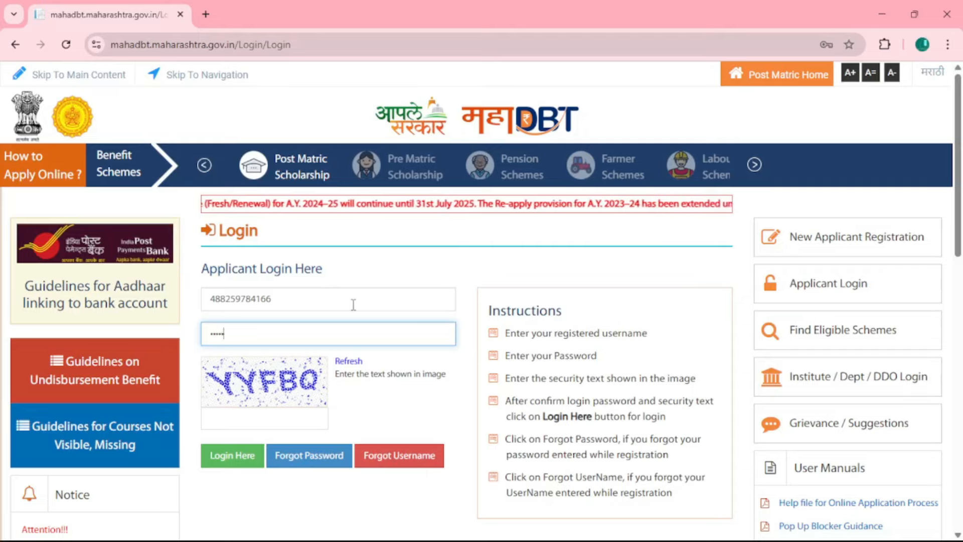
pyautogui.press('Tab')
pyautogui.write('YYFBQ')
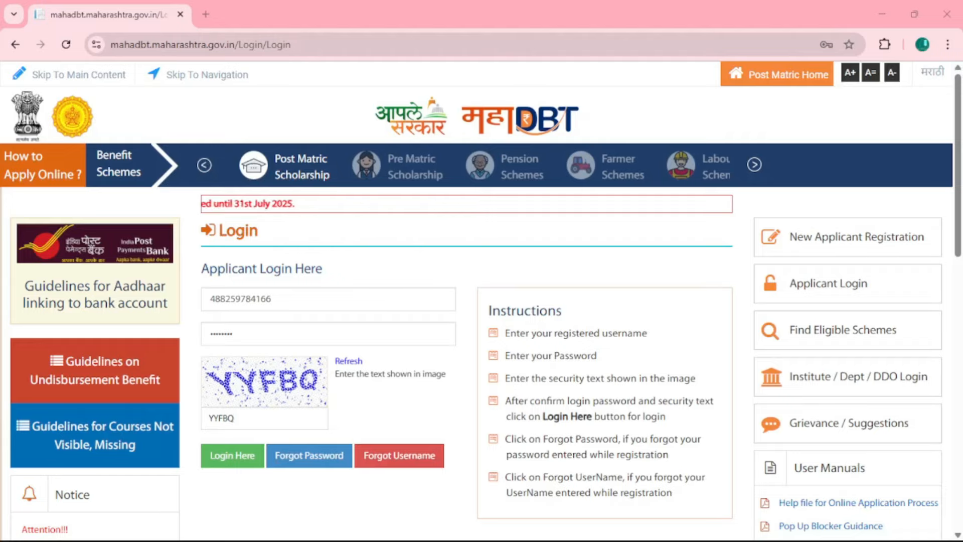
pyautogui.click(220, 457)
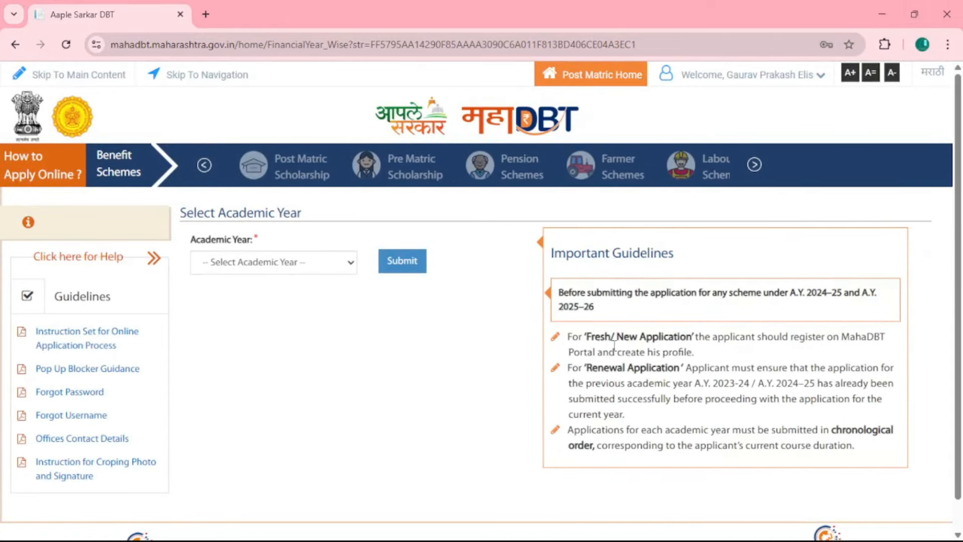
# - Select academic year 2025-2026 and submit it
pyautogui.scroll(-1, 627, 341)
pyautogui.scroll(1, 644, 299)
pyautogui.click(307, 267)
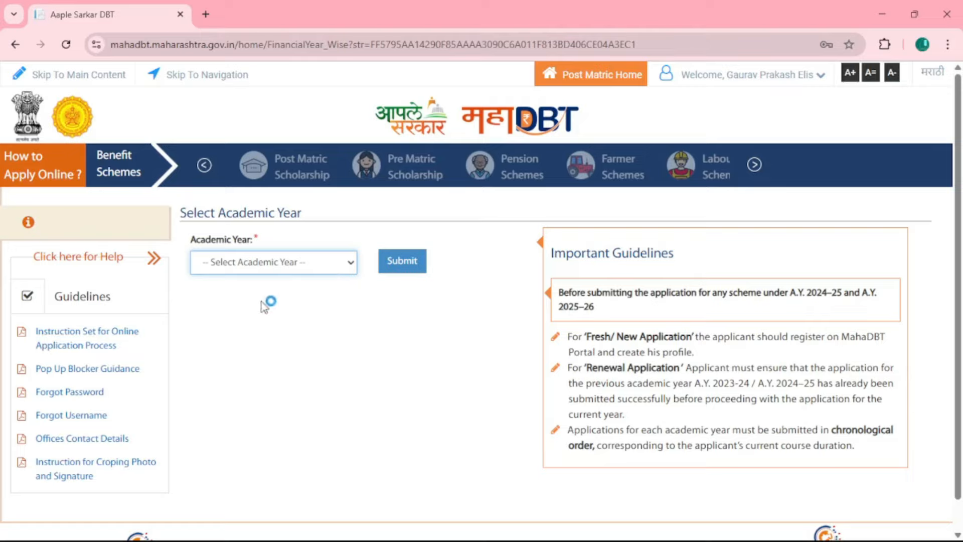
pyautogui.click(256, 321)
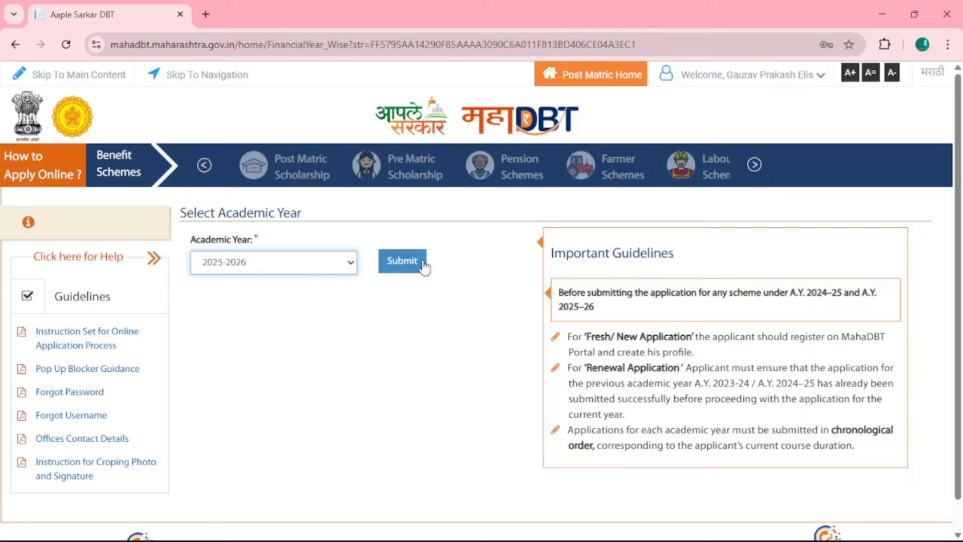
pyautogui.click(410, 272)
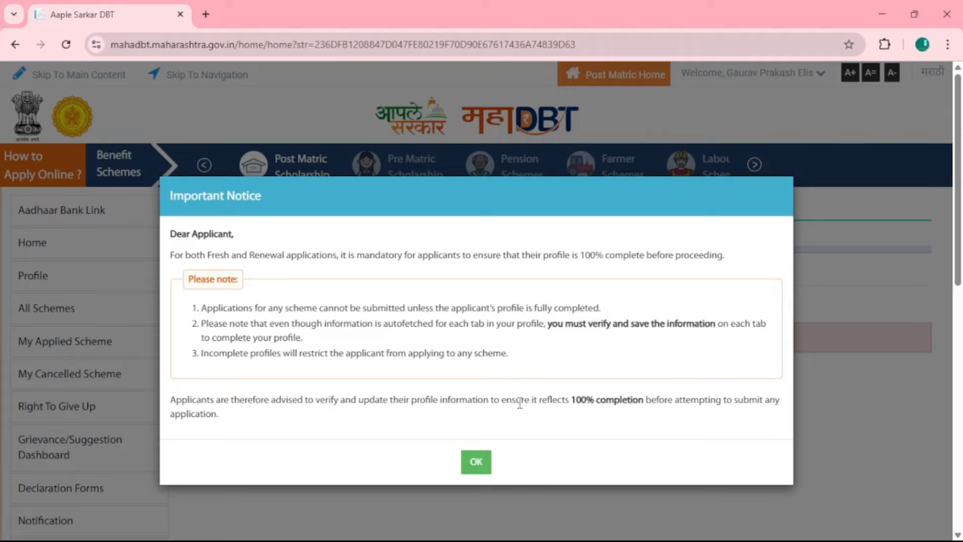
pyautogui.click(481, 469)
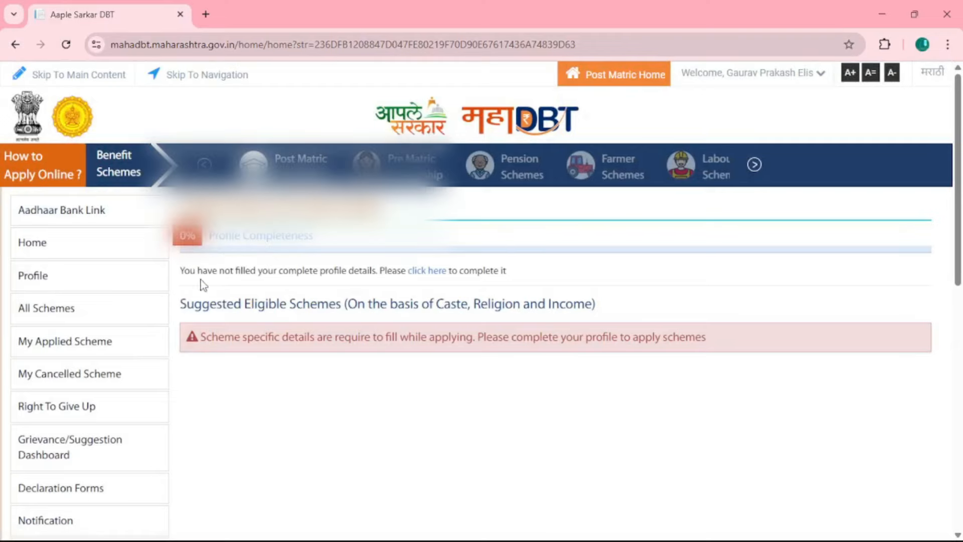
pyautogui.click(434, 273)
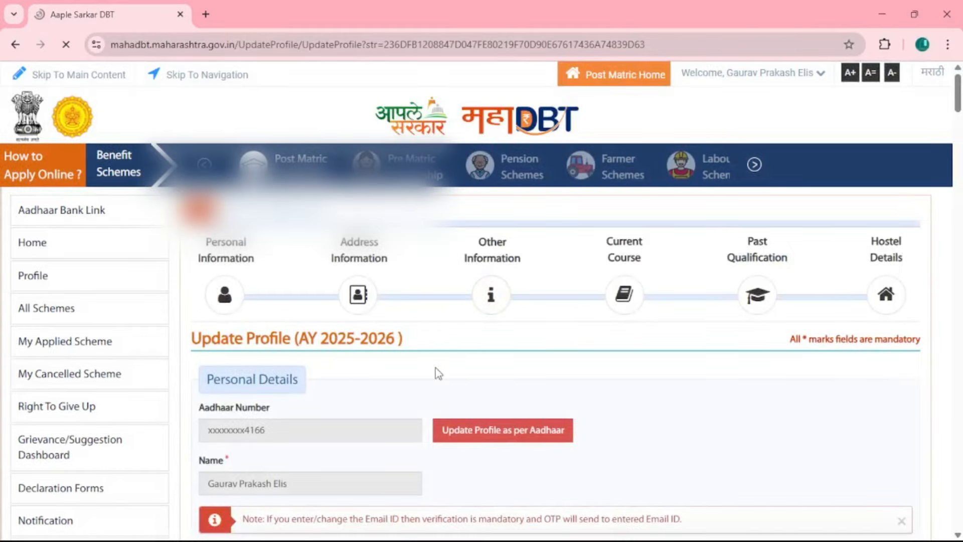
pyautogui.scroll(-5, 518, 315)
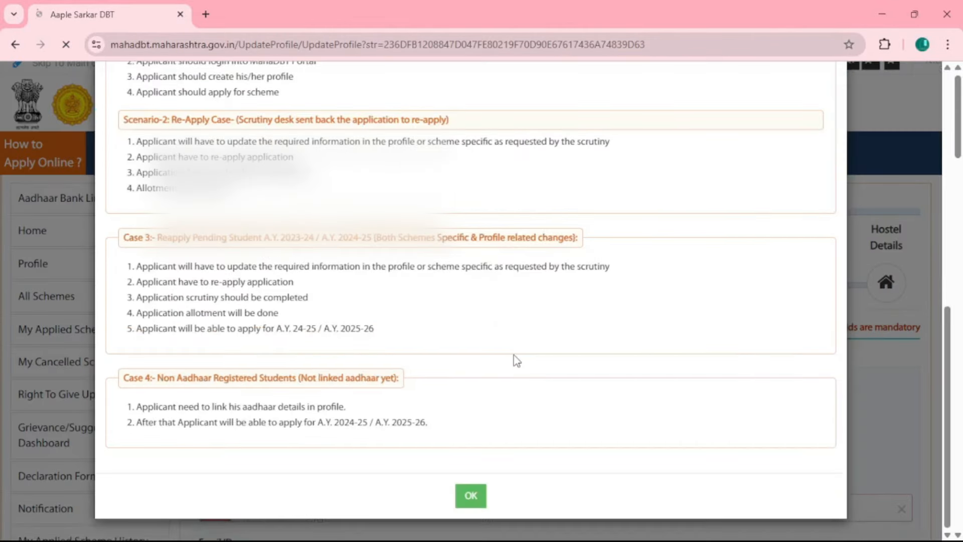
pyautogui.click(471, 495)
pyautogui.scroll(8, 402, 365)
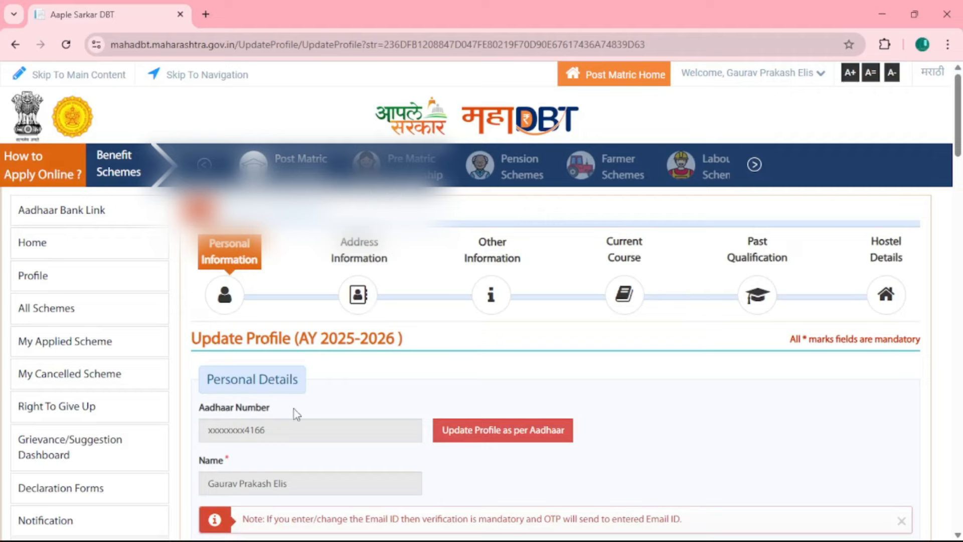
pyautogui.scroll(-1, 296, 415)
pyautogui.scroll(-2, 244, 334)
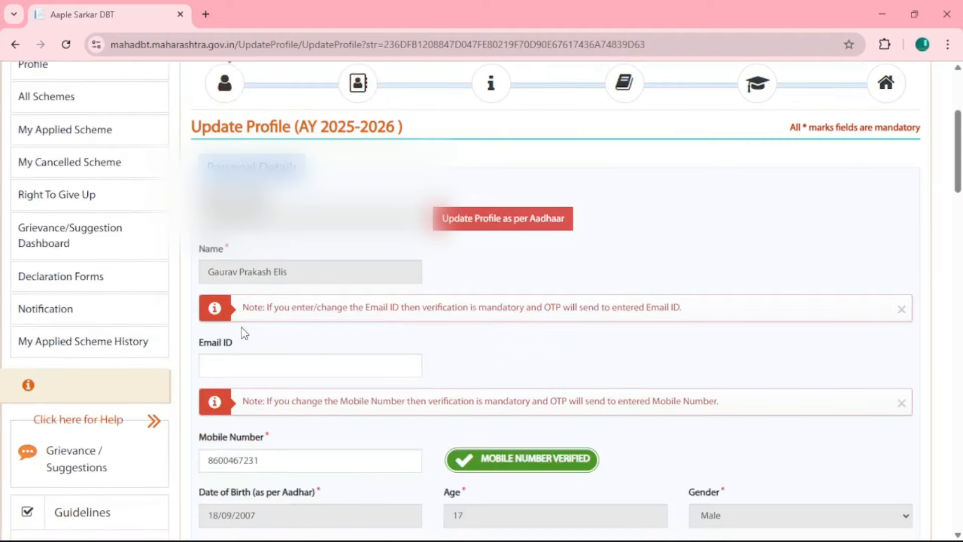
pyautogui.scroll(-3, 244, 334)
pyautogui.scroll(-1, 282, 276)
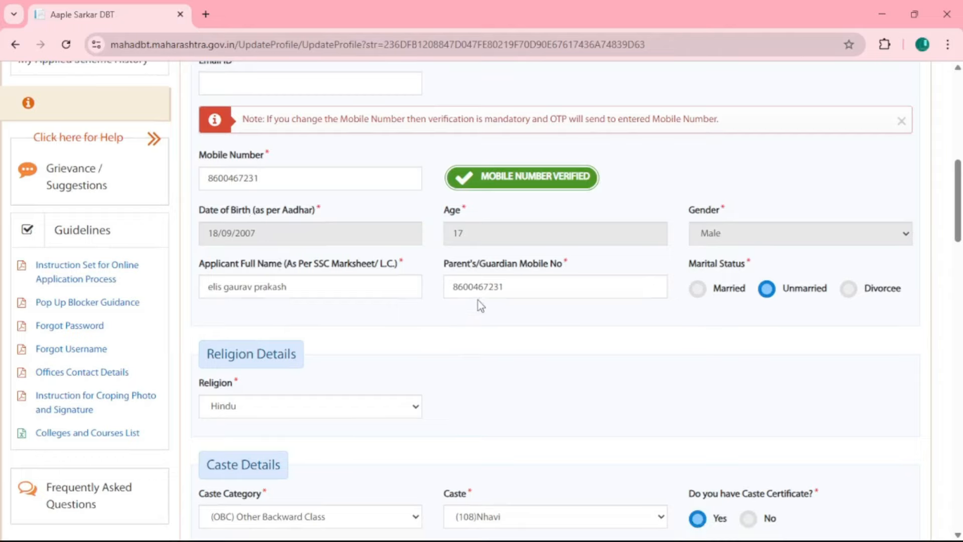
pyautogui.scroll(-4, 479, 304)
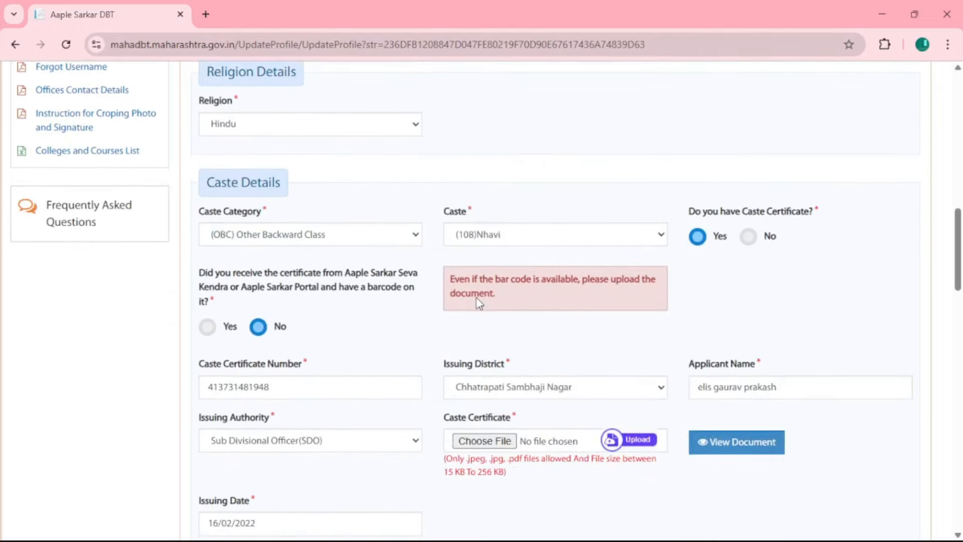
pyautogui.scroll(4, 479, 303)
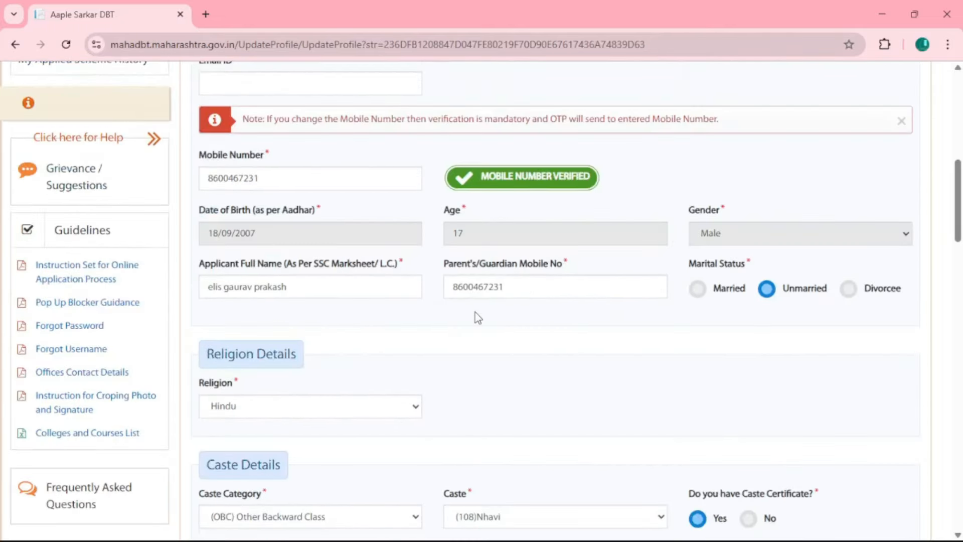
pyautogui.scroll(-3, 432, 345)
pyautogui.scroll(-10, 435, 349)
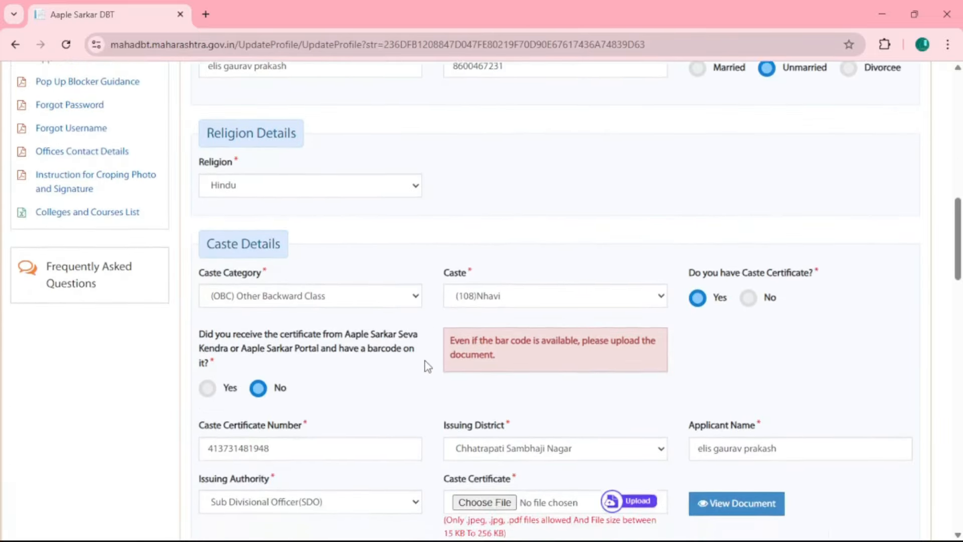
pyautogui.scroll(20, 438, 377)
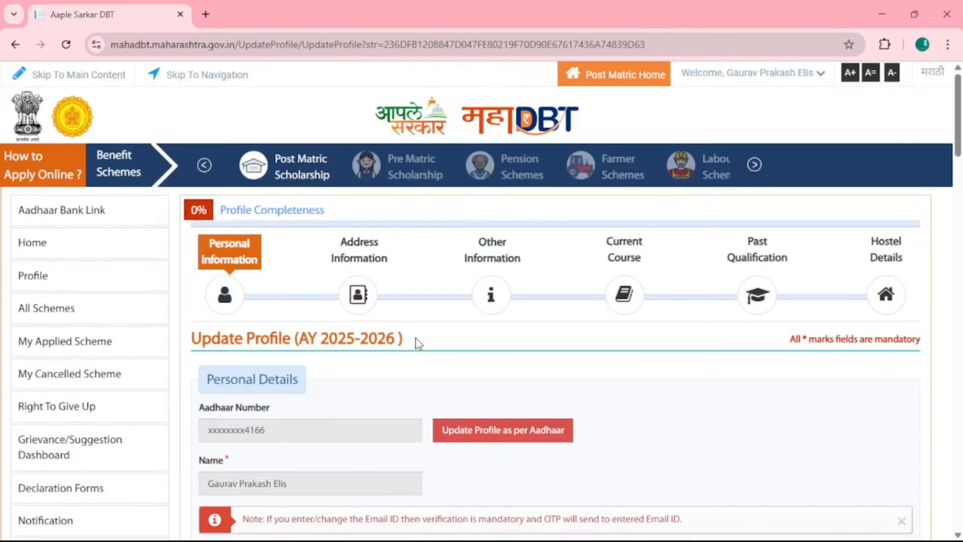
pyautogui.scroll(-14, 430, 347)
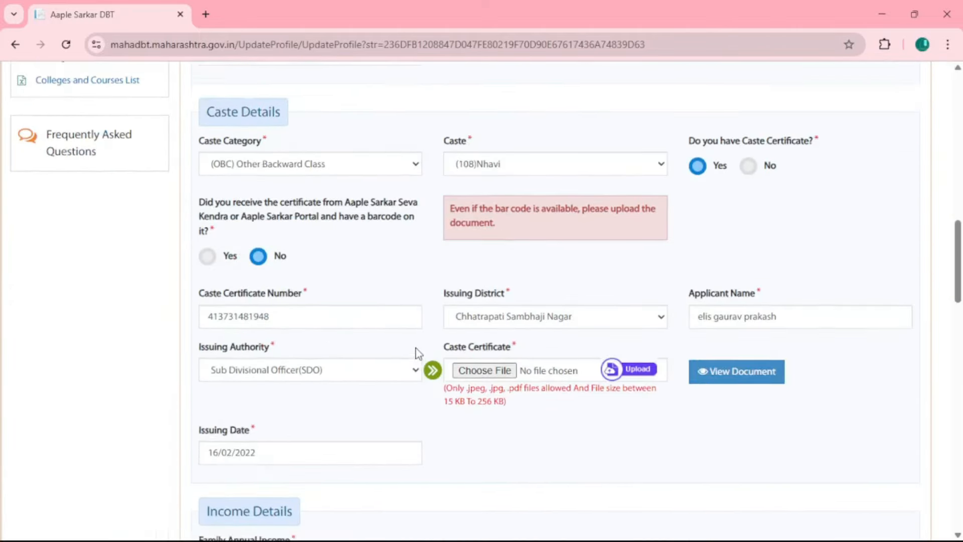
pyautogui.scroll(14, 418, 354)
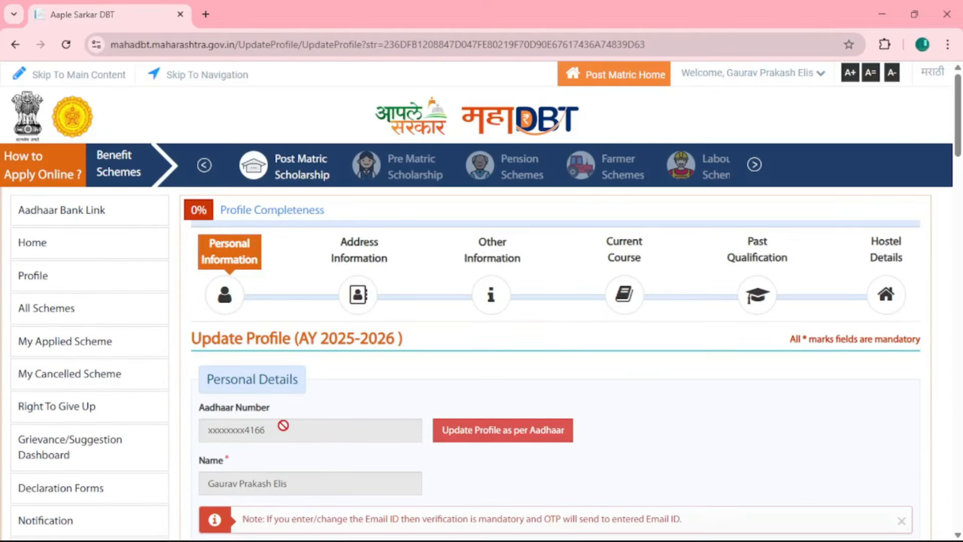
# - Request an OTP for the Aadhaar-based update and verify it with the received code
pyautogui.click(499, 434)
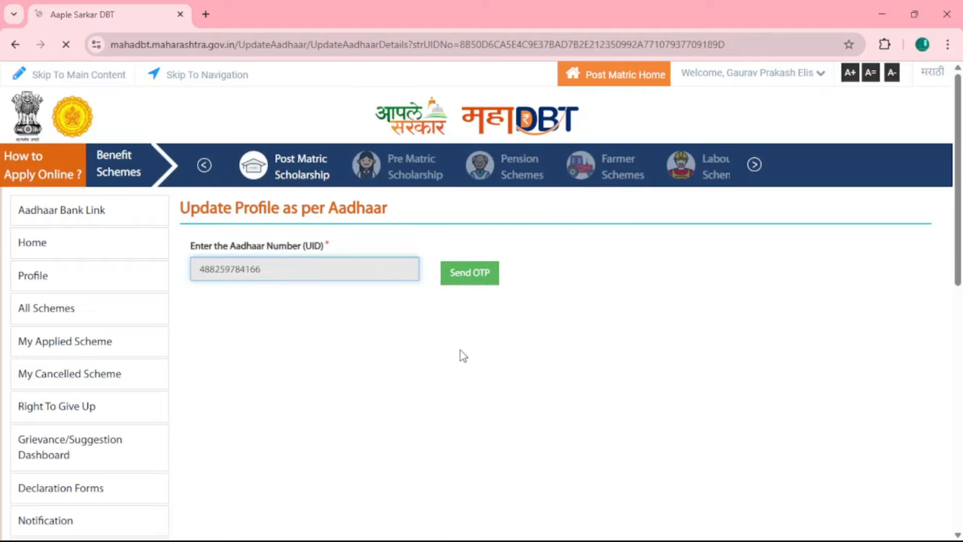
pyautogui.click(462, 280)
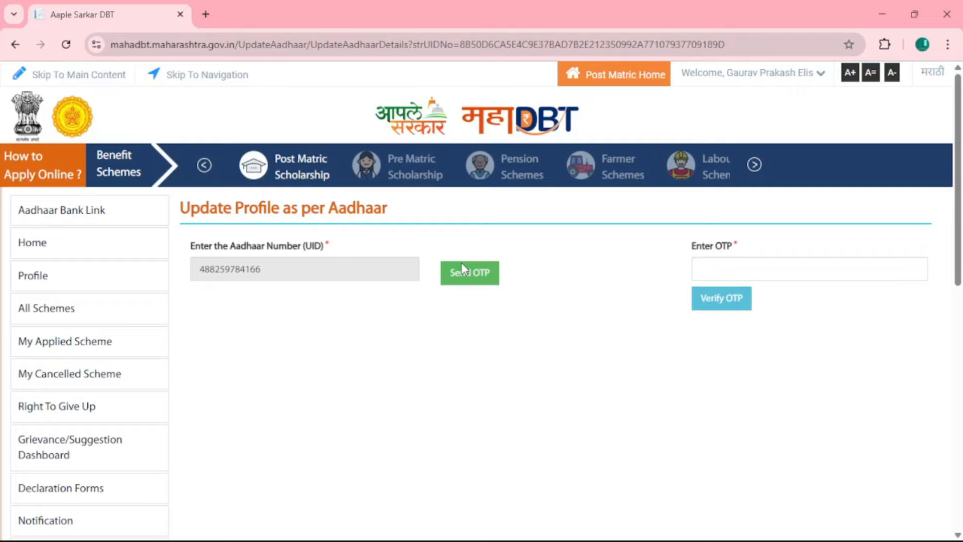
pyautogui.hotkey('alt', 'Tab')
pyautogui.scroll(-1, 369, 294)
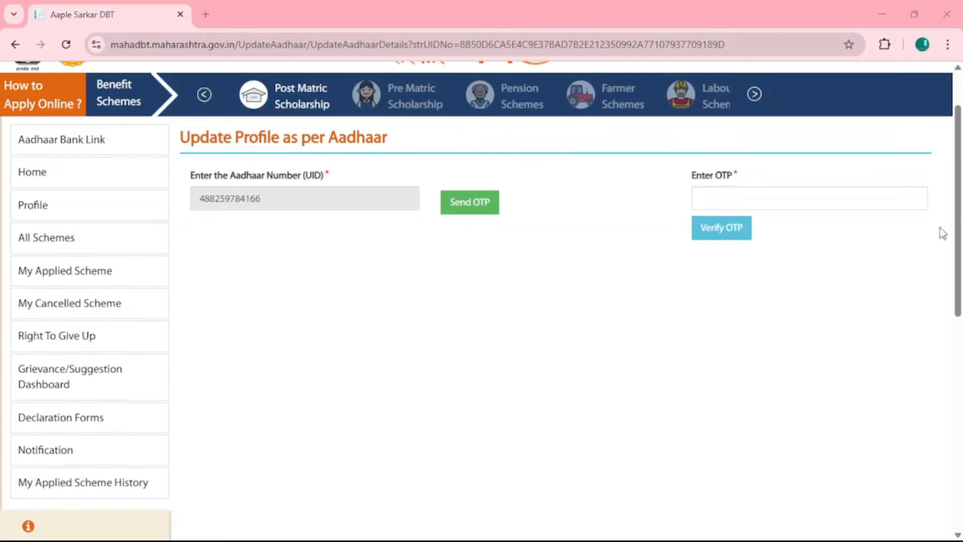
pyautogui.click(721, 196)
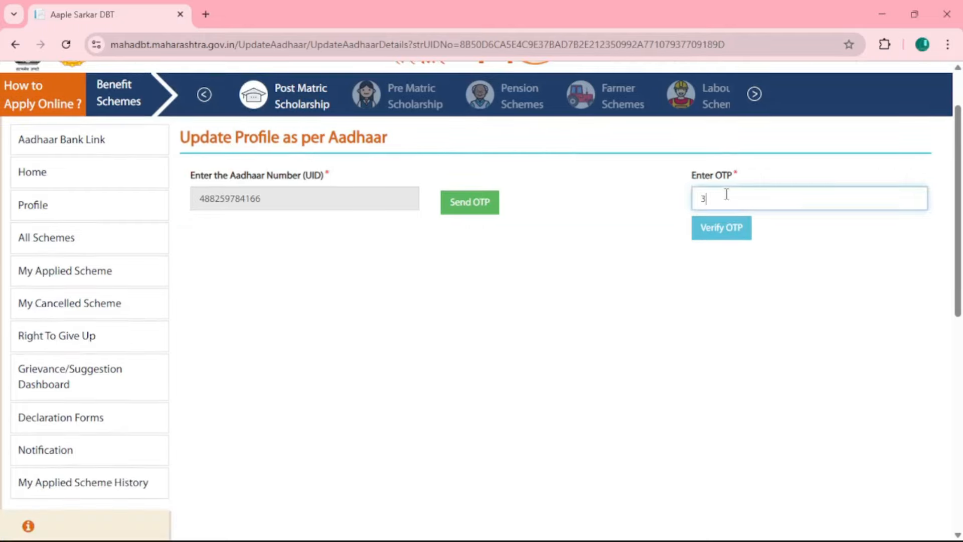
pyautogui.click(726, 223)
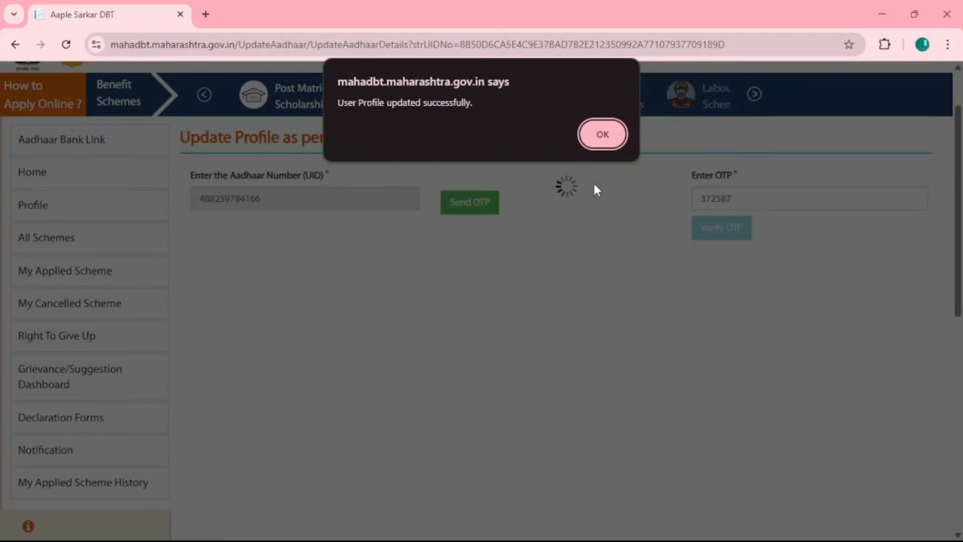
# - Acknowledge the profile-updated alert and close the application rules notice
pyautogui.press('Return')
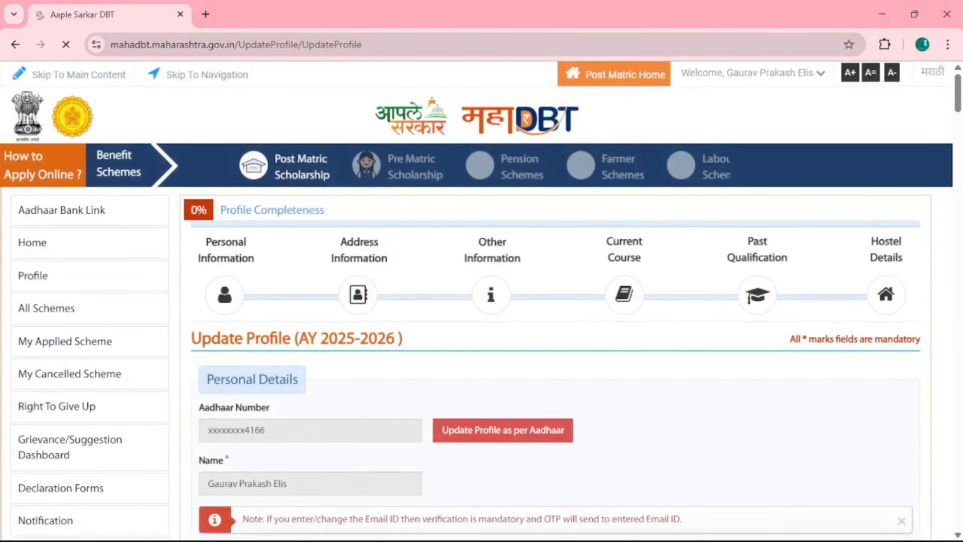
pyautogui.scroll(-6, 476, 301)
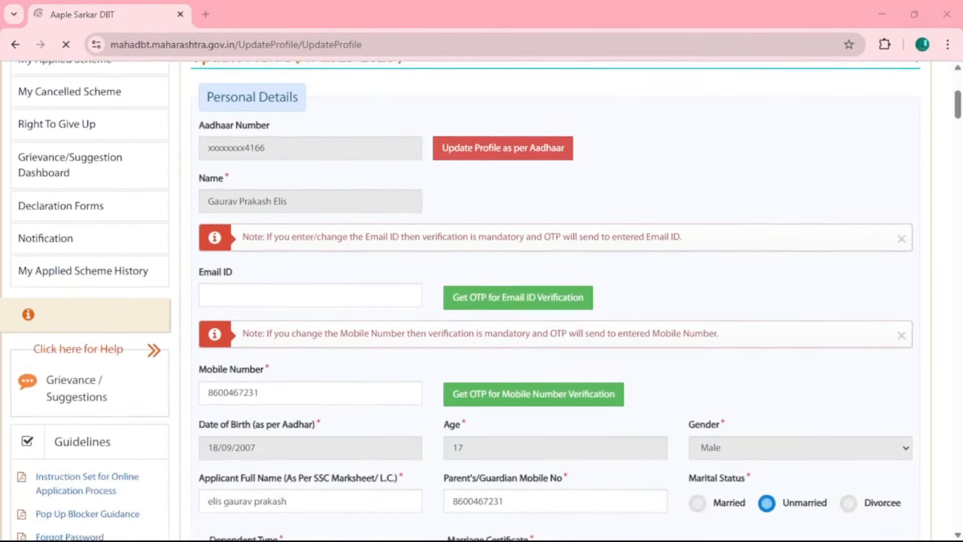
pyautogui.scroll(-10, 472, 301)
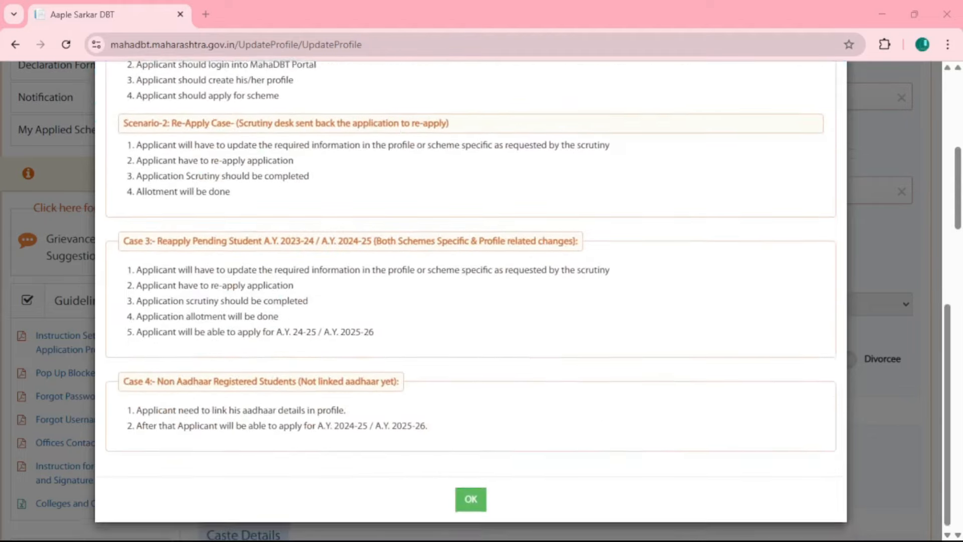
pyautogui.click(471, 496)
pyautogui.scroll(3, 319, 299)
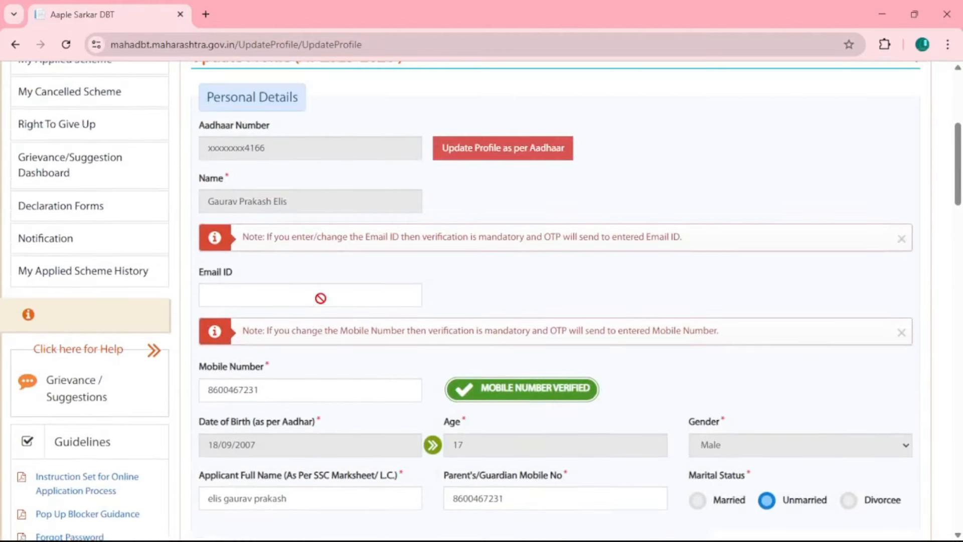
pyautogui.scroll(-3, 347, 304)
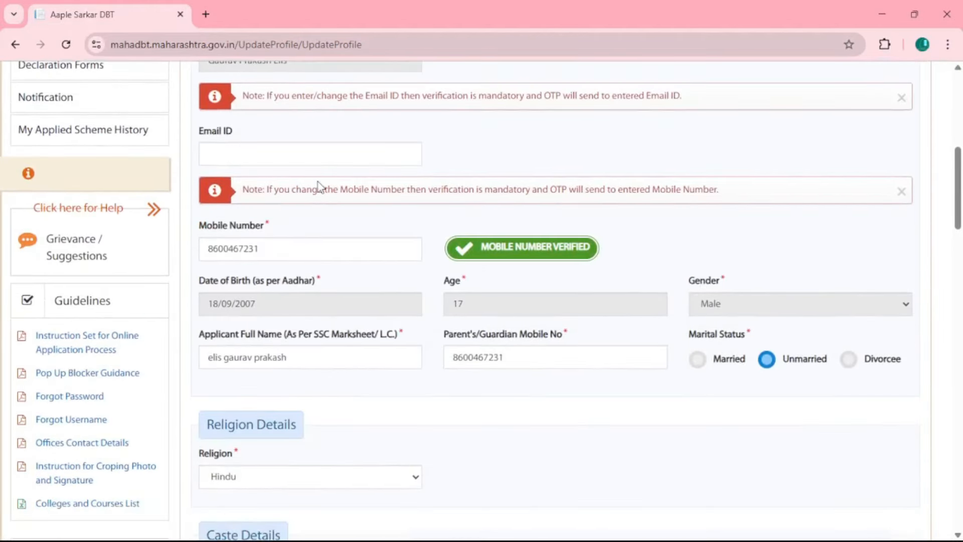
pyautogui.scroll(5, 351, 332)
pyautogui.scroll(-2, 353, 330)
pyautogui.scroll(-3, 356, 331)
pyautogui.scroll(-1, 348, 323)
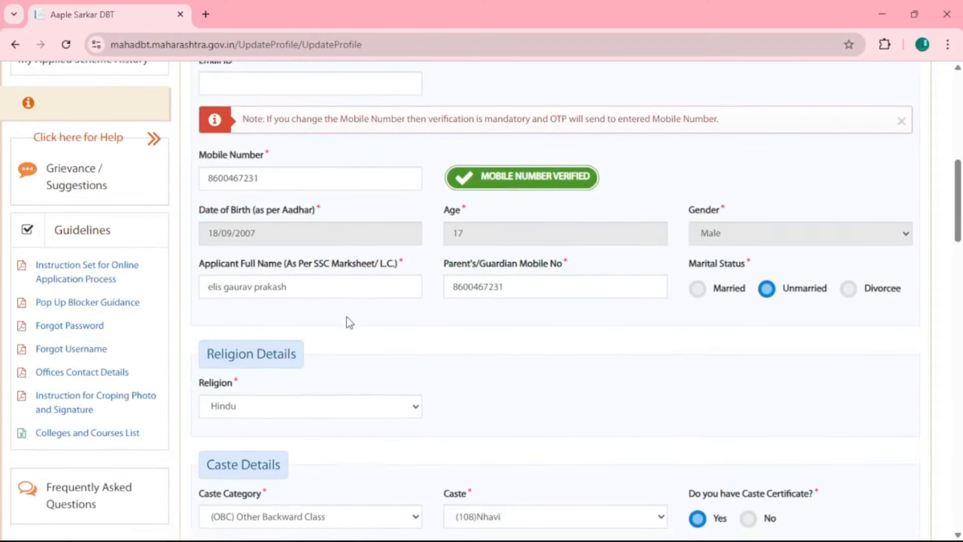
pyautogui.scroll(-3, 355, 326)
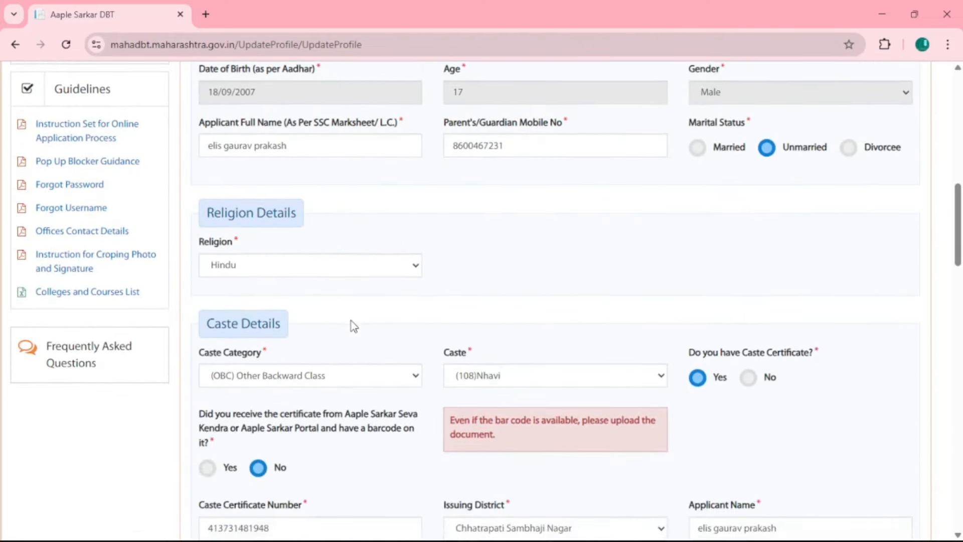
pyautogui.scroll(-1, 355, 326)
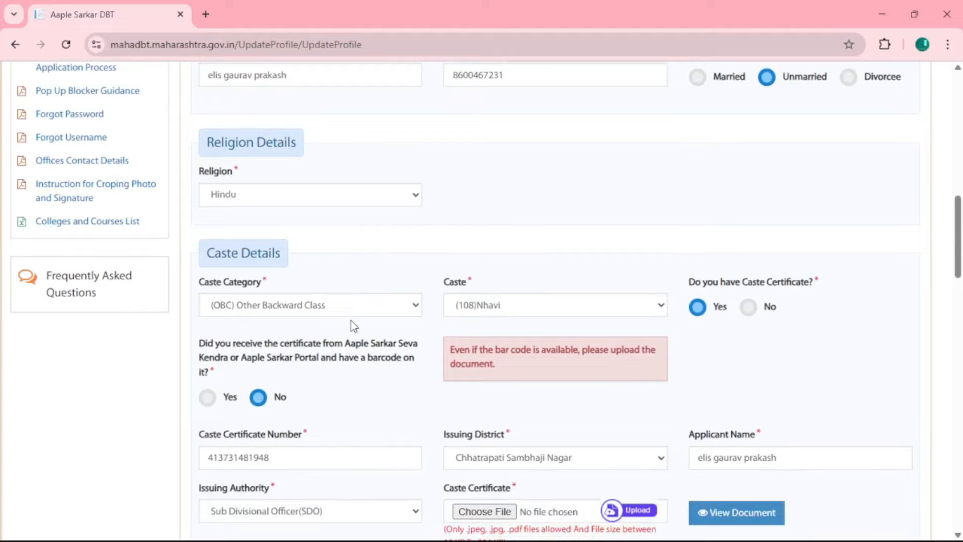
pyautogui.scroll(-4, 355, 326)
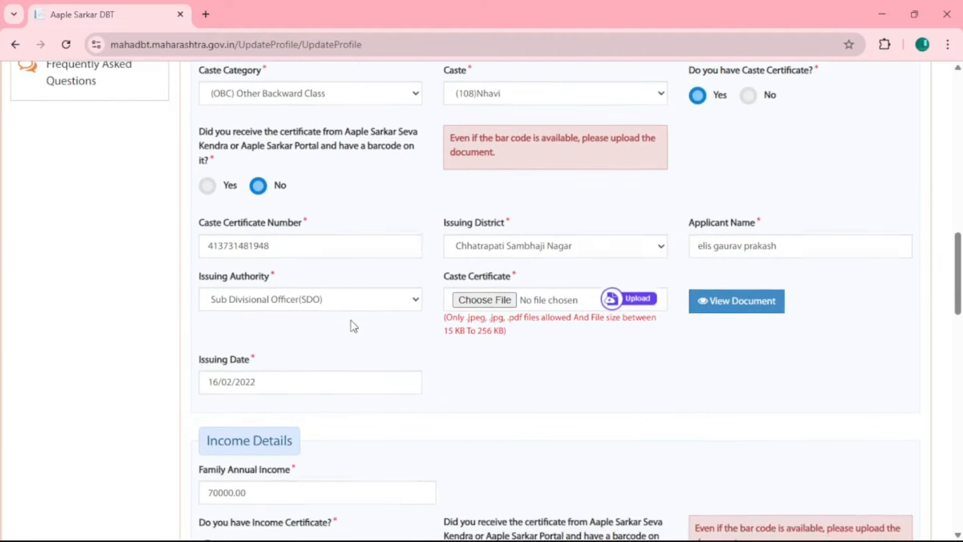
pyautogui.scroll(-1, 354, 326)
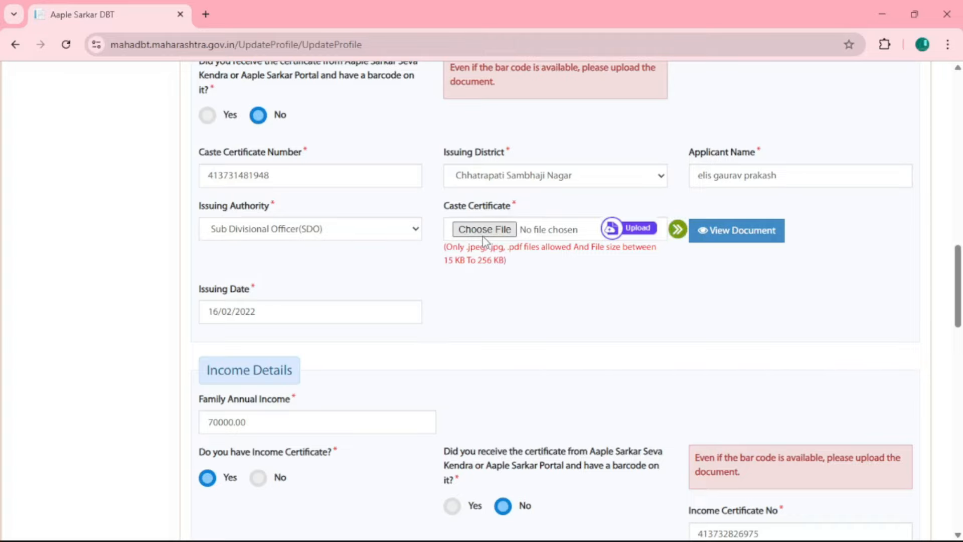
pyautogui.scroll(-3, 467, 306)
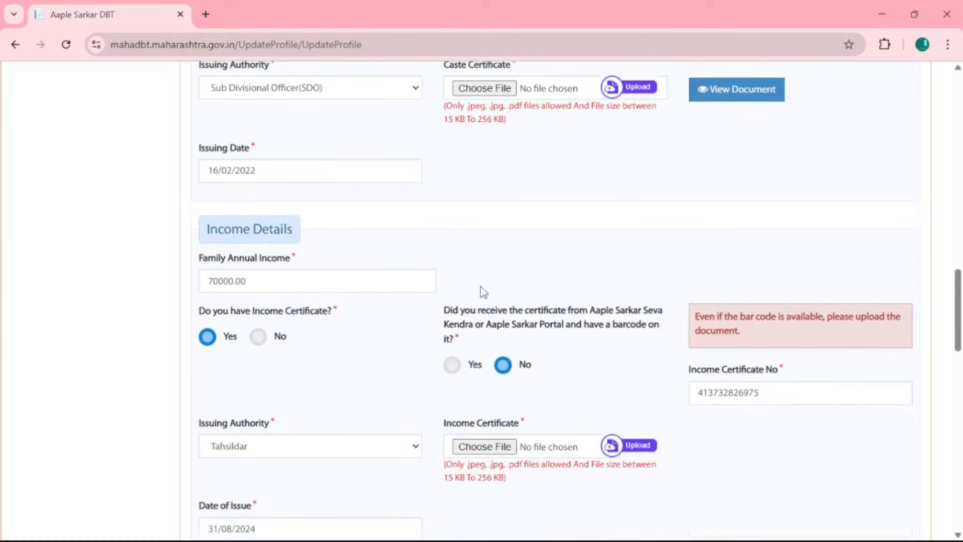
pyautogui.scroll(-3, 484, 292)
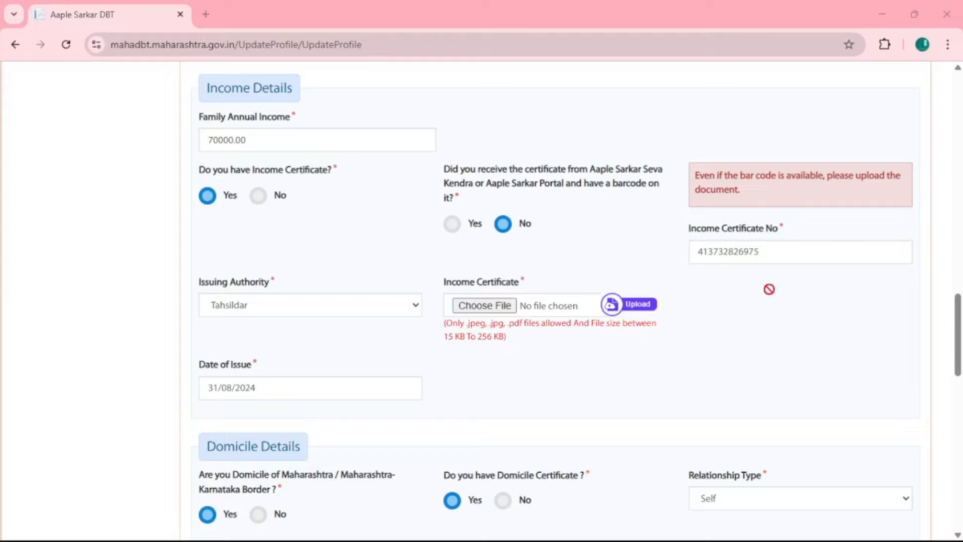
# - Attach the income certificate PDF and acknowledge the Data Uploaded Successfully alert
pyautogui.click(488, 308)
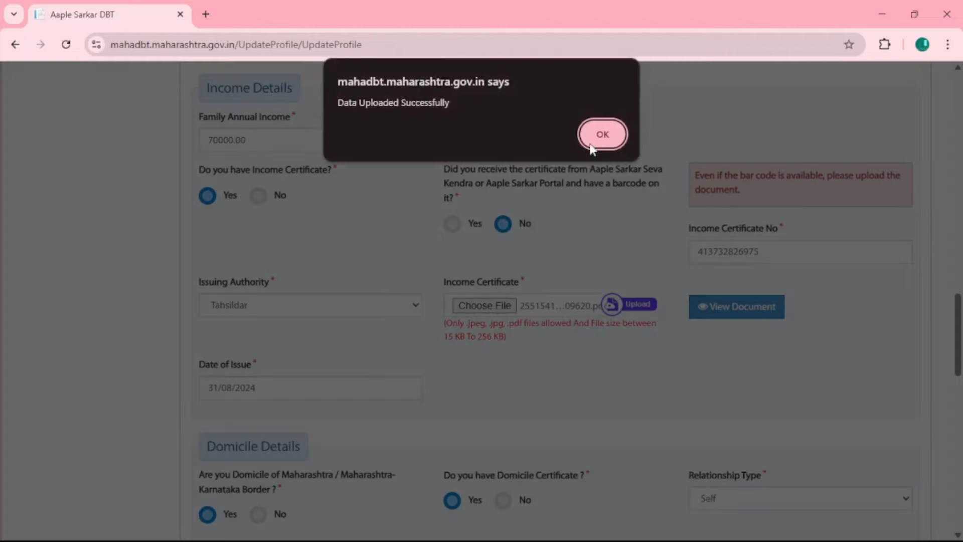
pyautogui.click(591, 145)
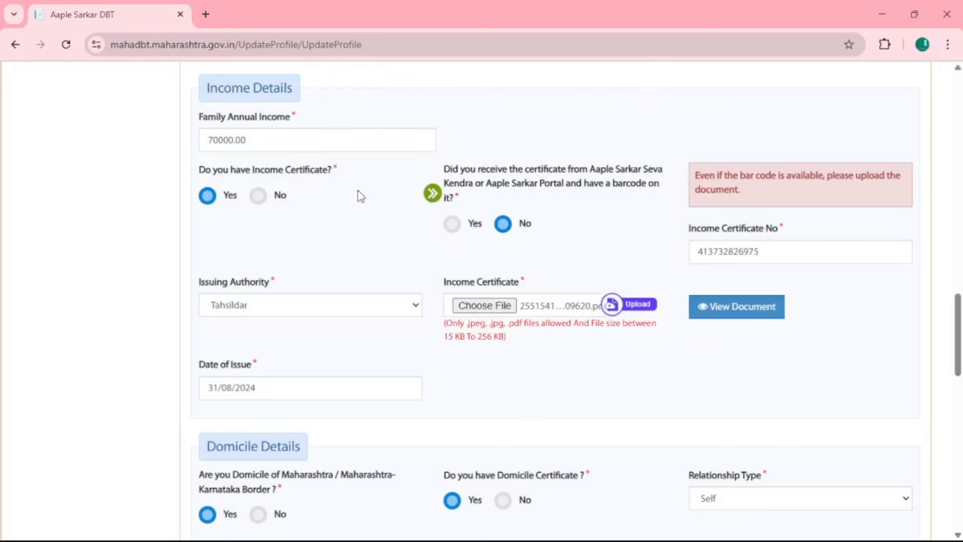
pyautogui.click(266, 140)
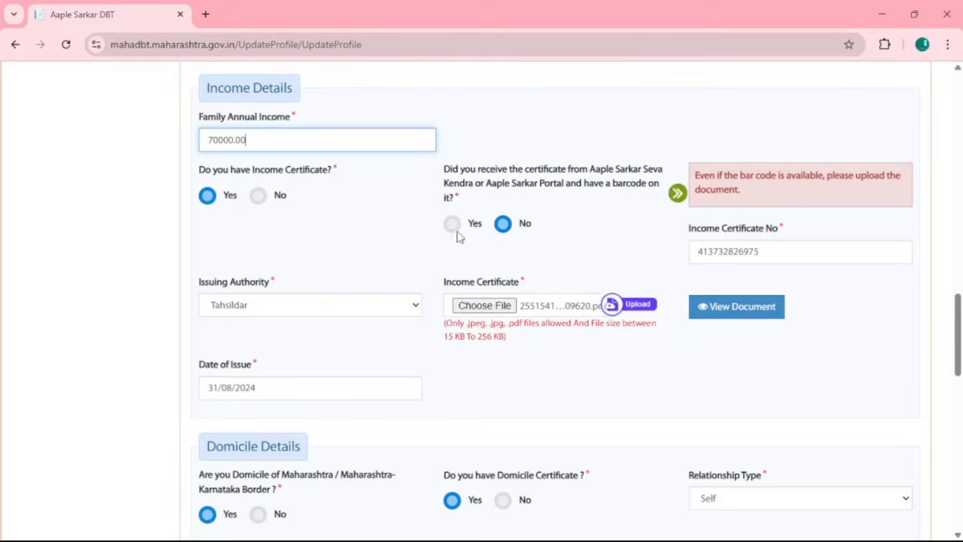
# - Replace the old income certificate number with the new certificate number
pyautogui.scroll(1, 725, 338)
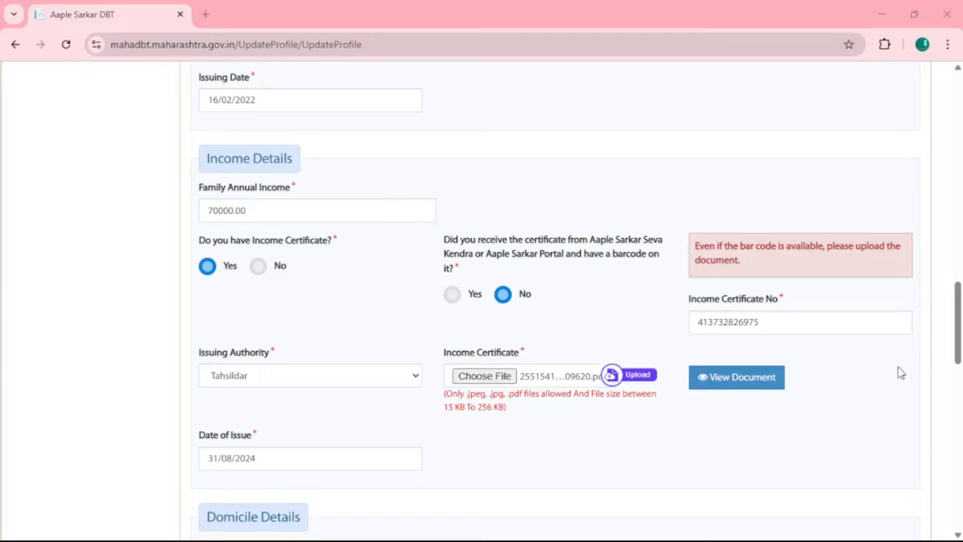
pyautogui.moveTo(776, 328); pyautogui.dragTo(678, 331)
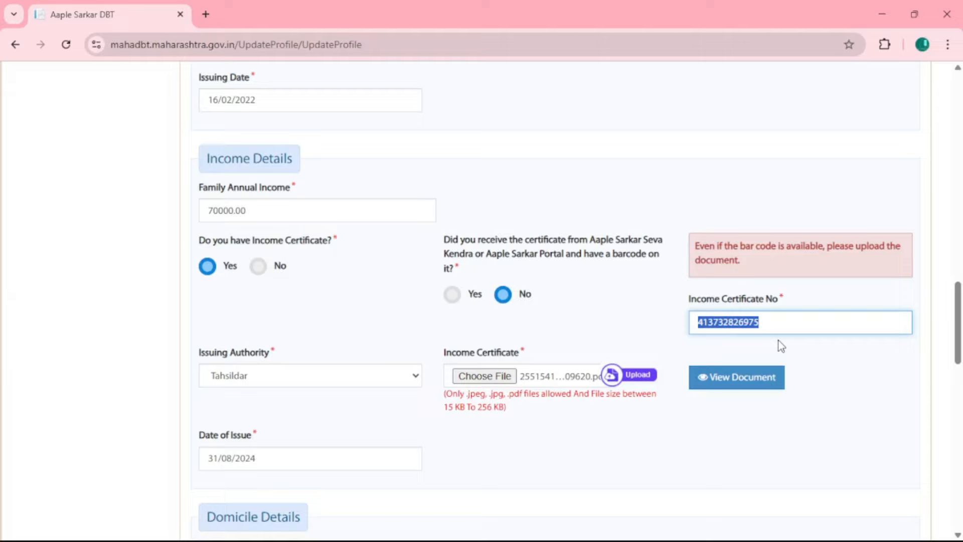
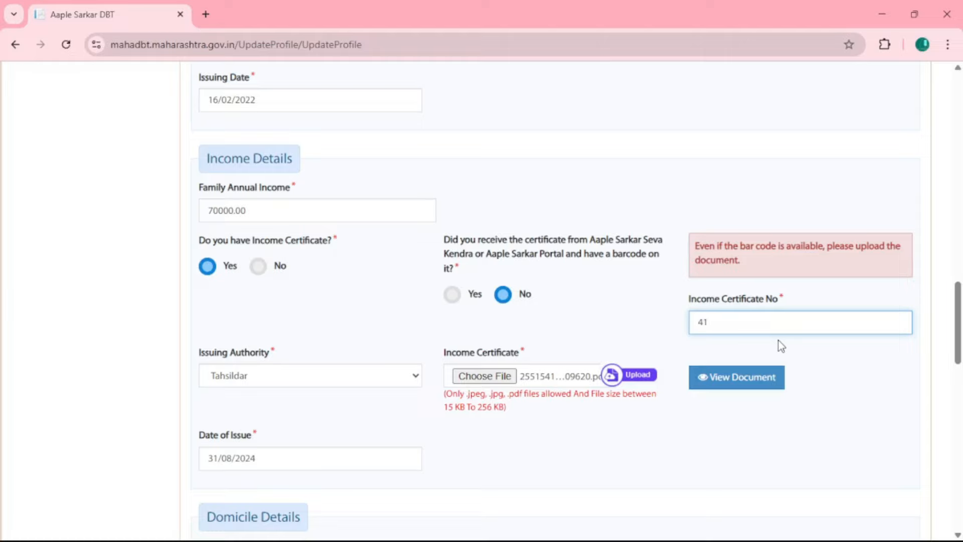
# - Set the income certificate's Date of Issue to 14/07/2025
pyautogui.scroll(-1, 501, 321)
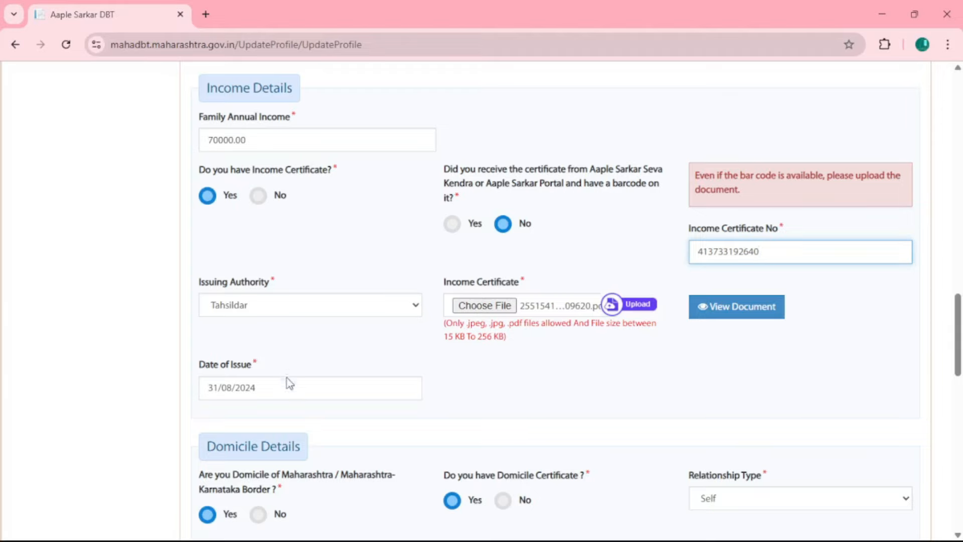
pyautogui.click(281, 392)
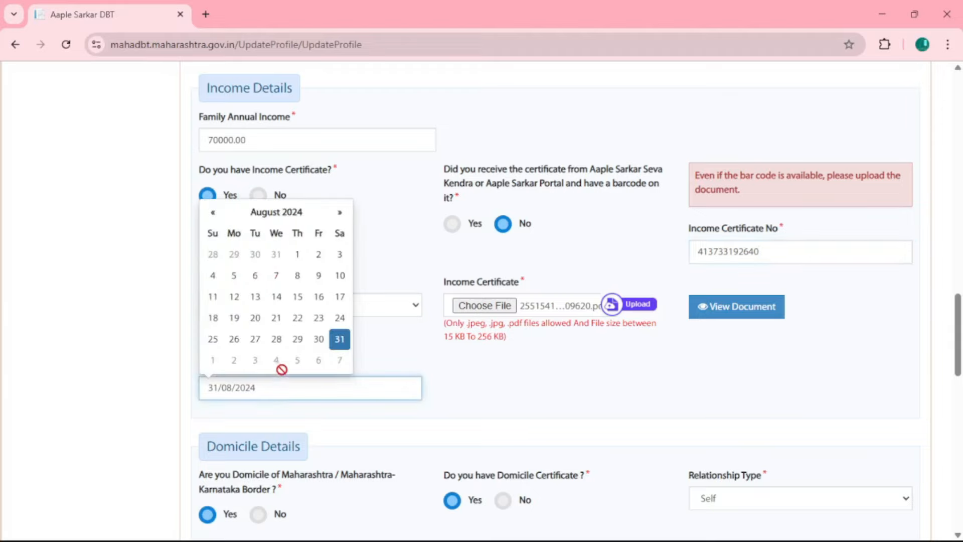
pyautogui.click(276, 214)
pyautogui.click(337, 233)
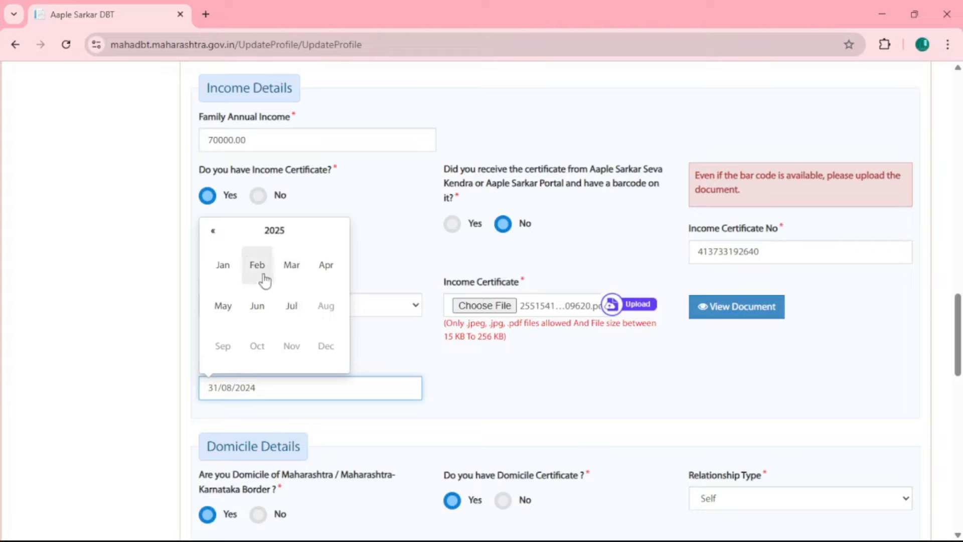
pyautogui.click(293, 306)
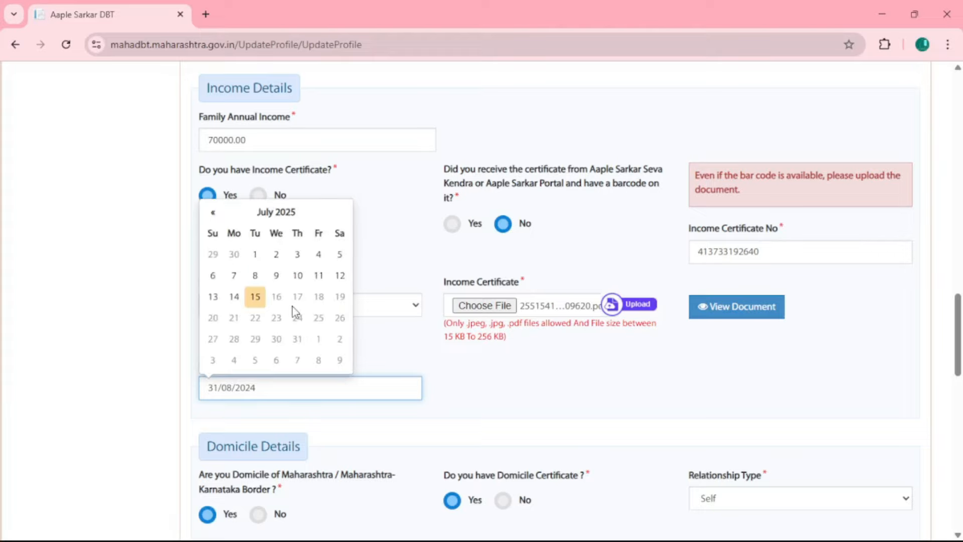
pyautogui.click(233, 298)
pyautogui.scroll(-4, 471, 381)
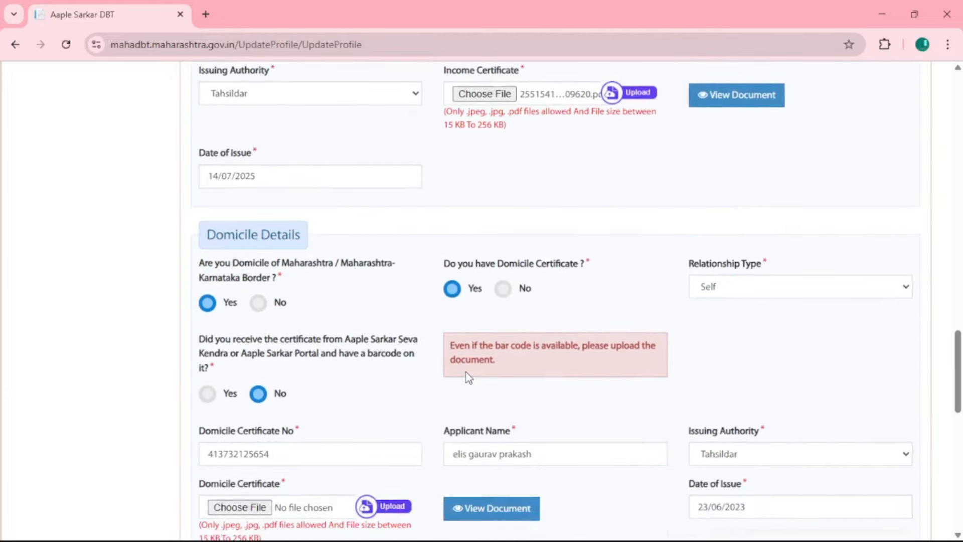
# - Review the domicile and bank details, then save the personal details
pyautogui.scroll(-1, 432, 383)
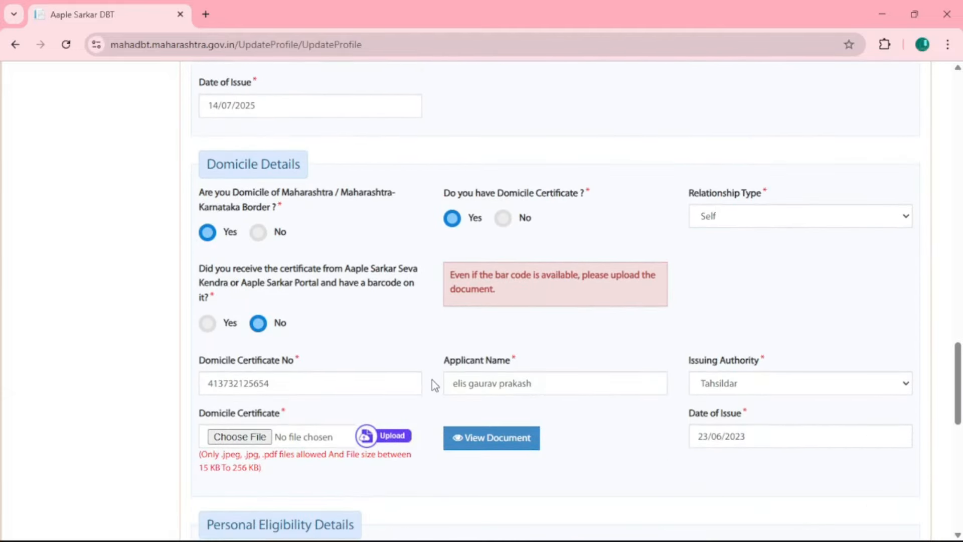
pyautogui.scroll(-4, 435, 385)
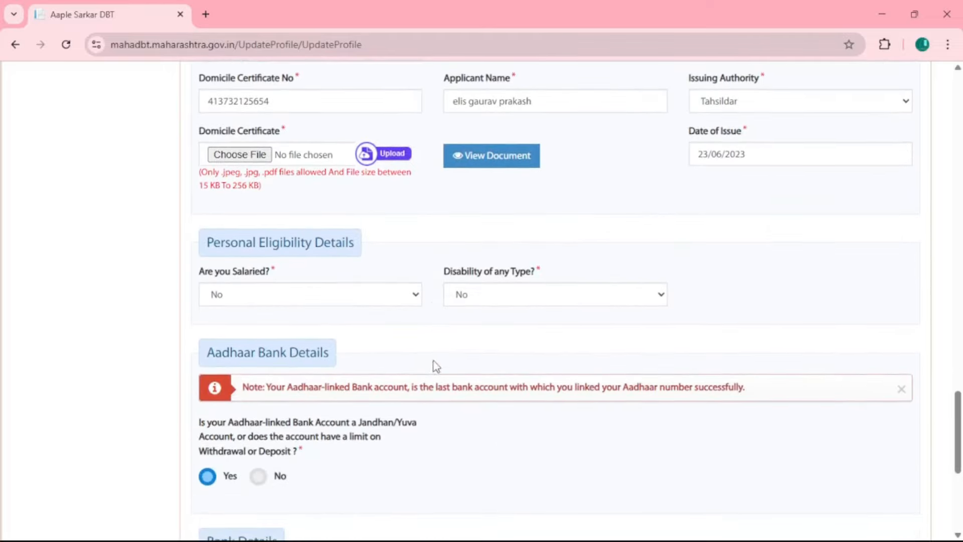
pyautogui.scroll(-3, 436, 366)
pyautogui.scroll(-3, 346, 348)
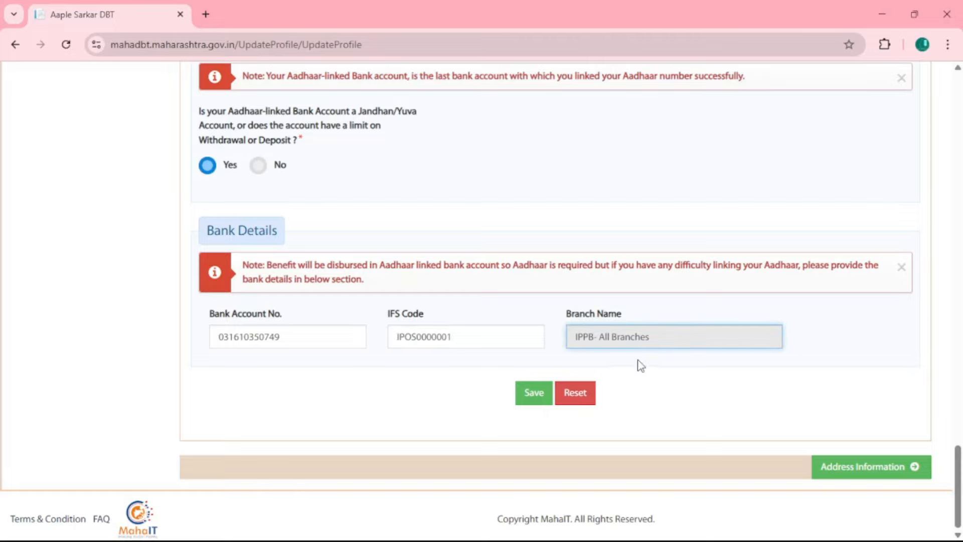
pyautogui.scroll(2, 561, 326)
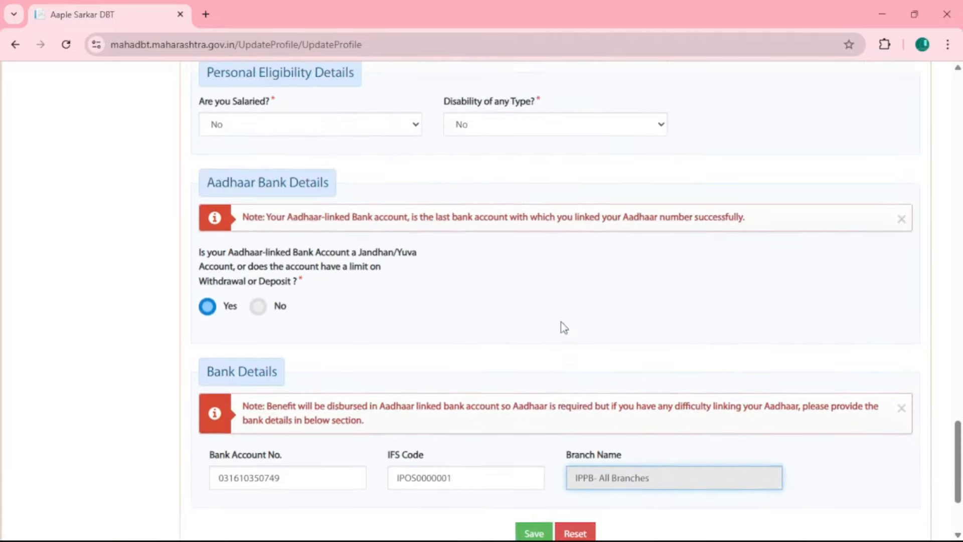
pyautogui.scroll(-1, 560, 324)
pyautogui.scroll(-2, 552, 407)
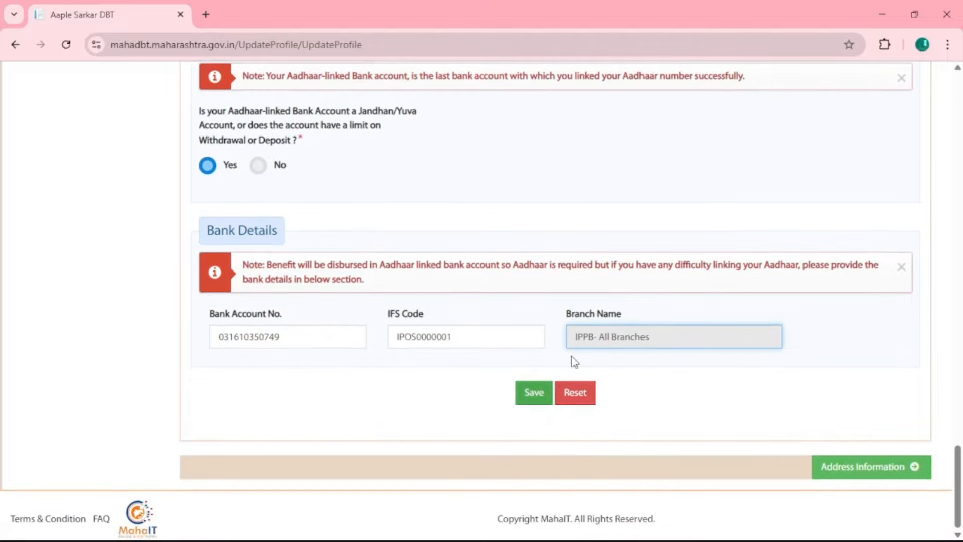
pyautogui.scroll(3, 562, 339)
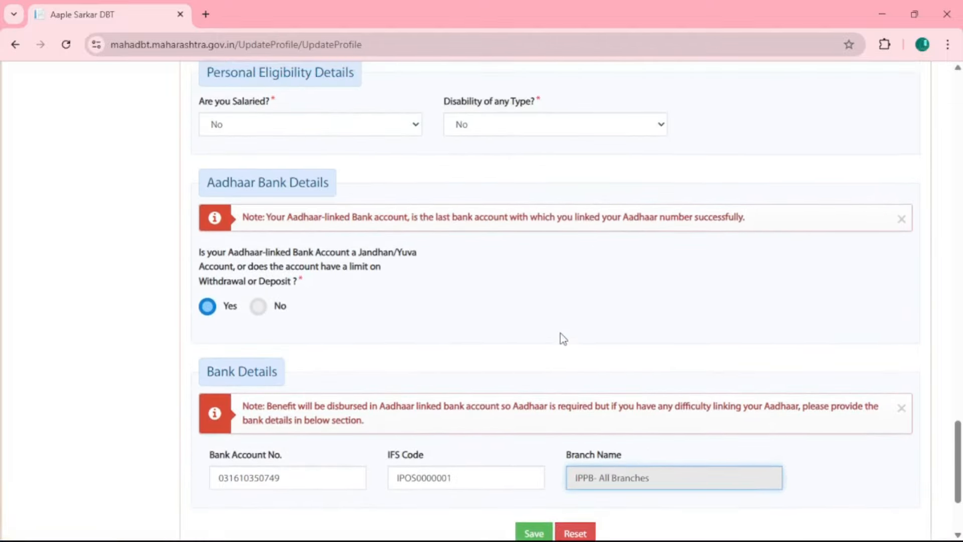
pyautogui.scroll(20, 562, 335)
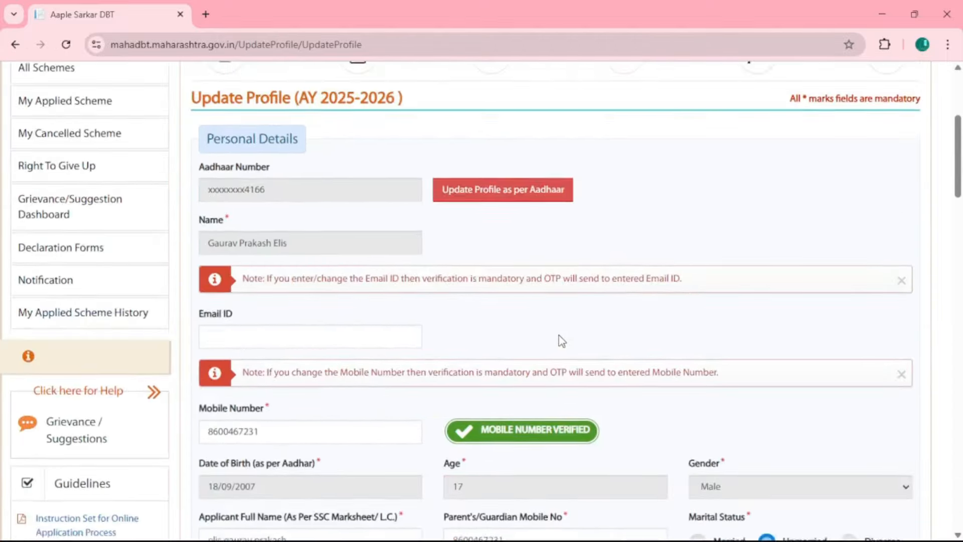
pyautogui.scroll(-9, 555, 338)
pyautogui.scroll(-10, 554, 345)
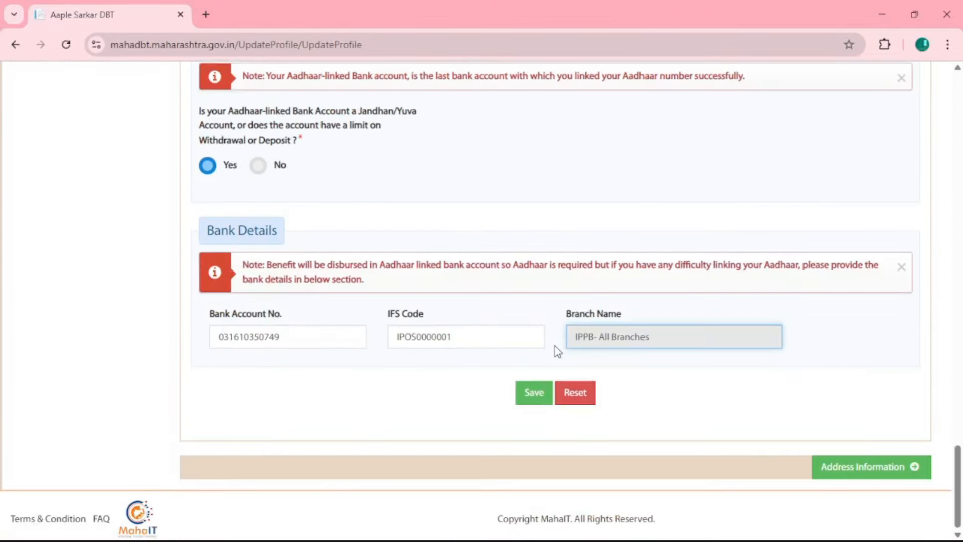
pyautogui.click(533, 393)
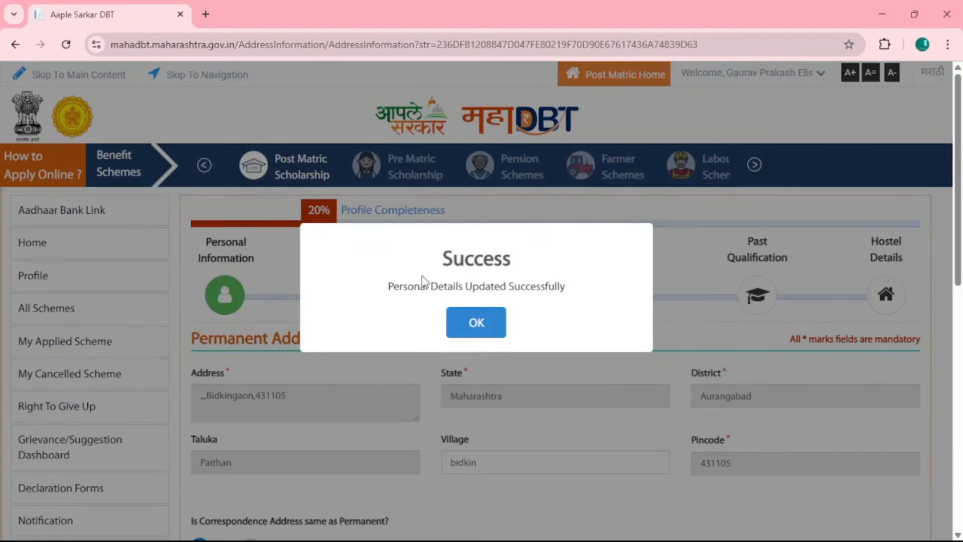
# - Save the address information with correspondence district Chhatrapati Sambhaji Nagar and taluka Paithan
pyautogui.click(488, 325)
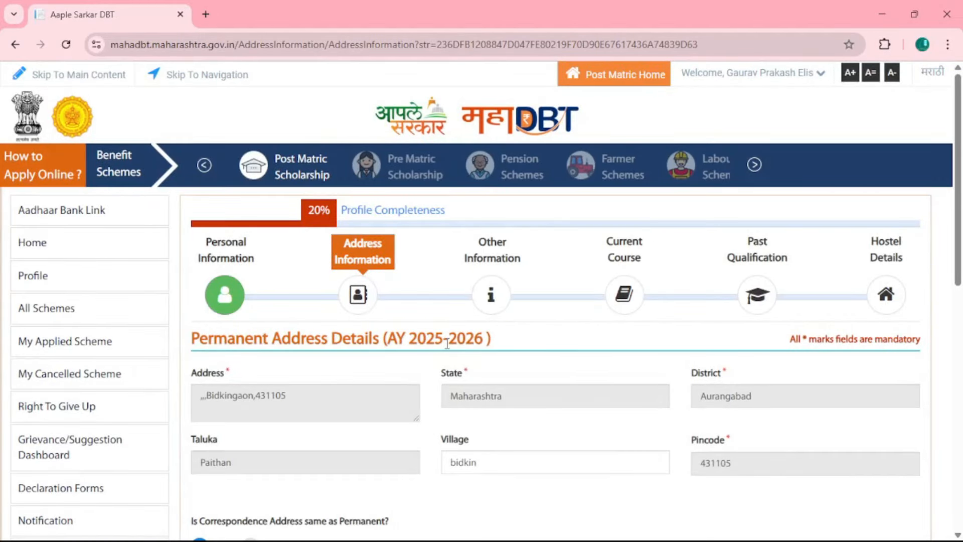
pyautogui.scroll(-5, 336, 361)
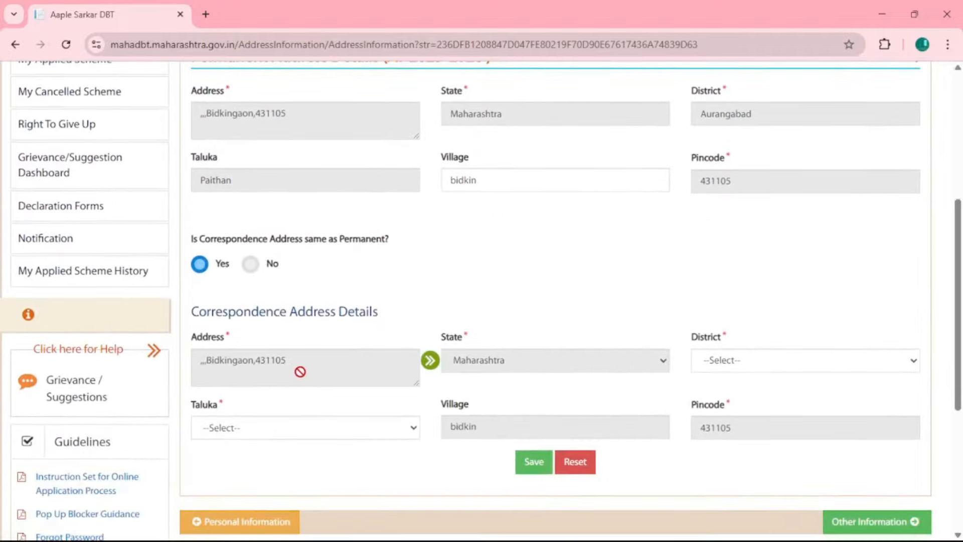
pyautogui.scroll(-3, 325, 335)
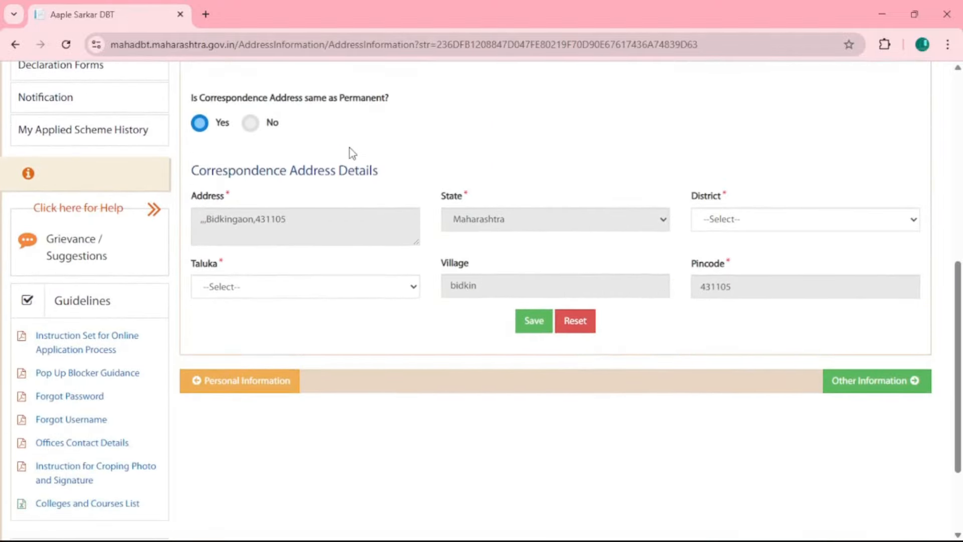
pyautogui.scroll(3, 346, 161)
pyautogui.scroll(2, 321, 256)
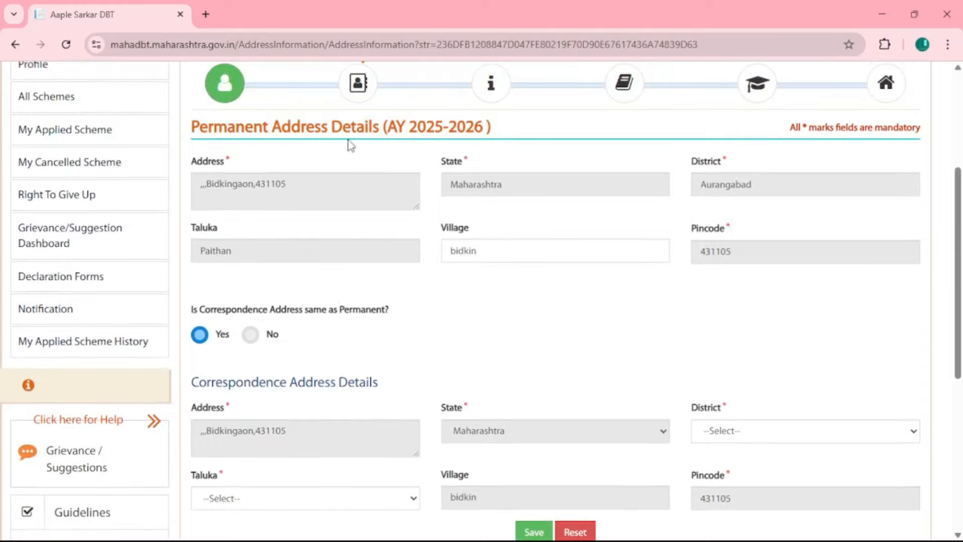
pyautogui.scroll(-2, 334, 230)
pyautogui.scroll(5, 321, 286)
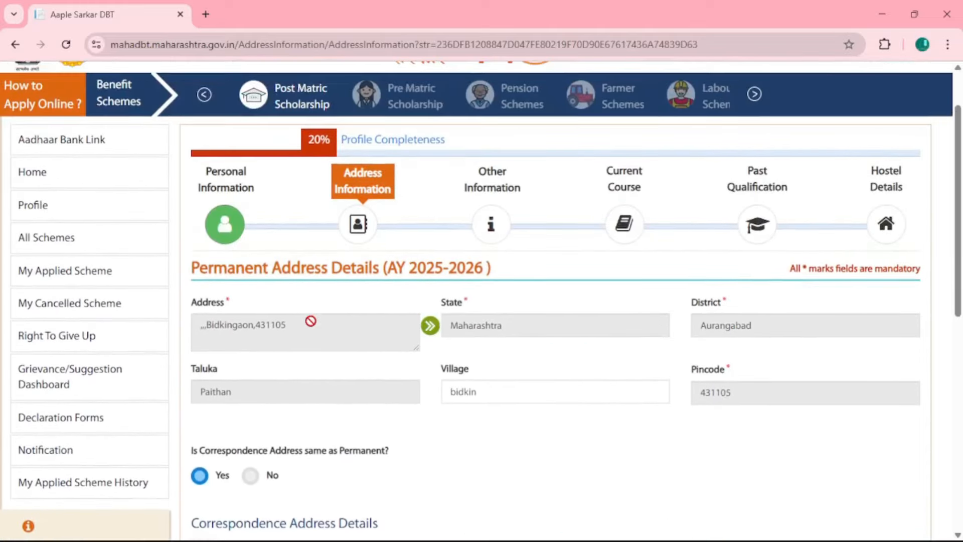
pyautogui.scroll(-6, 276, 301)
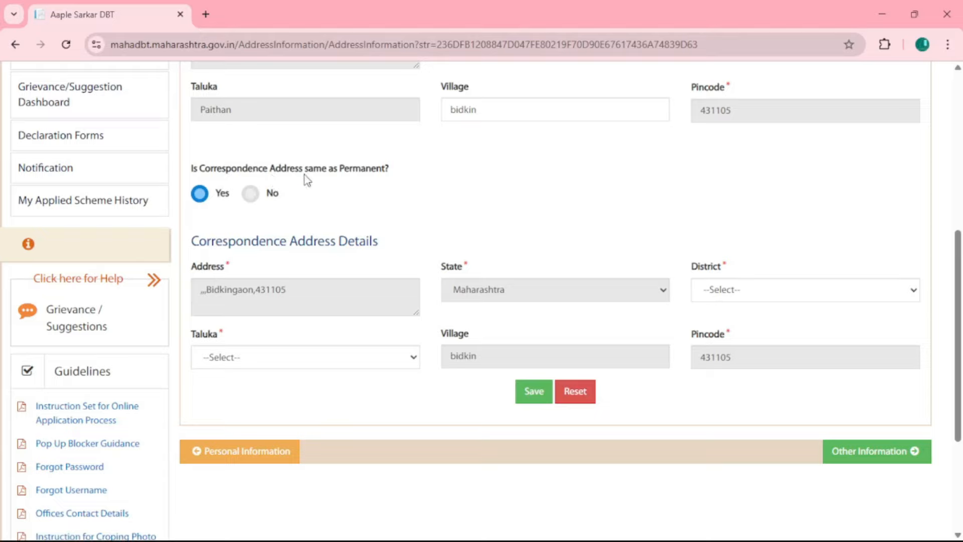
pyautogui.click(536, 399)
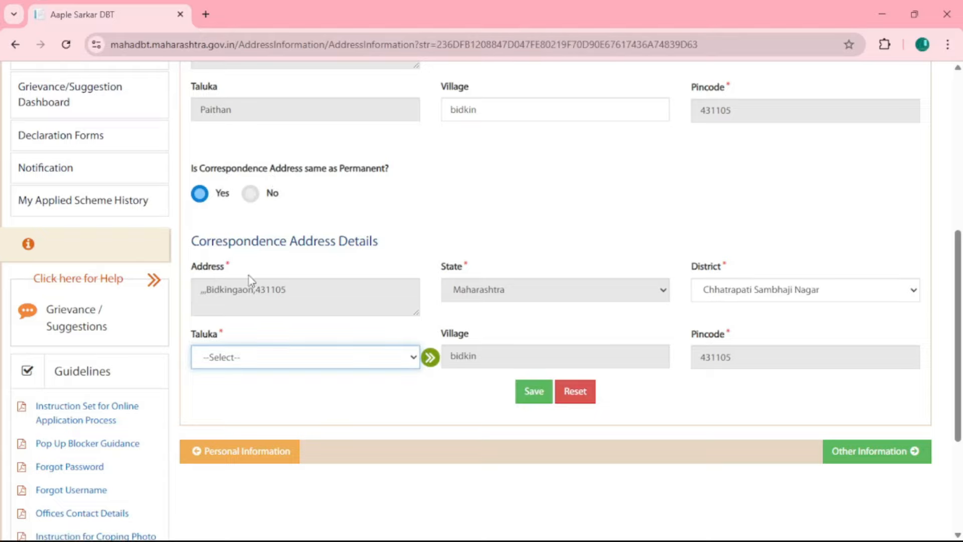
pyautogui.click(534, 399)
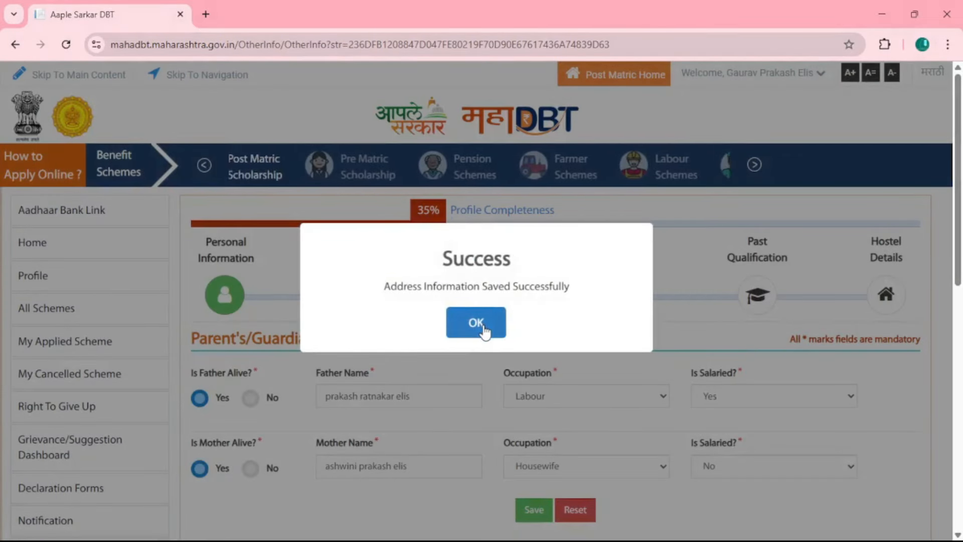
# - Dismiss the address-saved message, review the parent/guardian details and save them
pyautogui.click(483, 323)
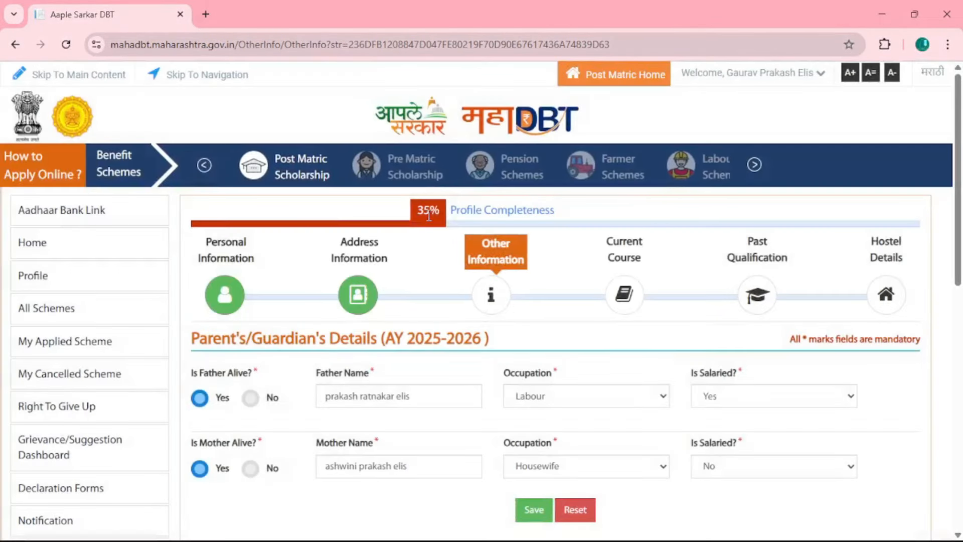
pyautogui.scroll(-2, 440, 362)
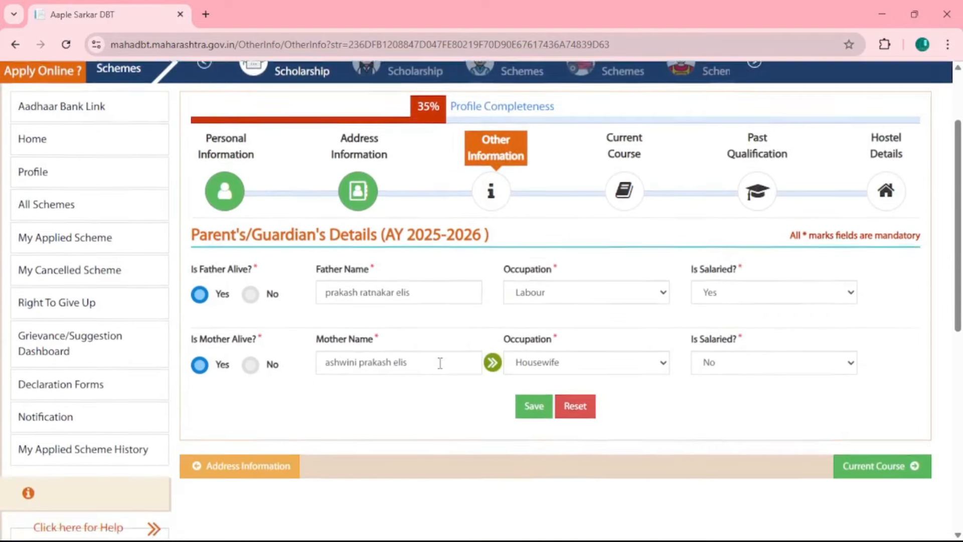
pyautogui.scroll(-1, 440, 363)
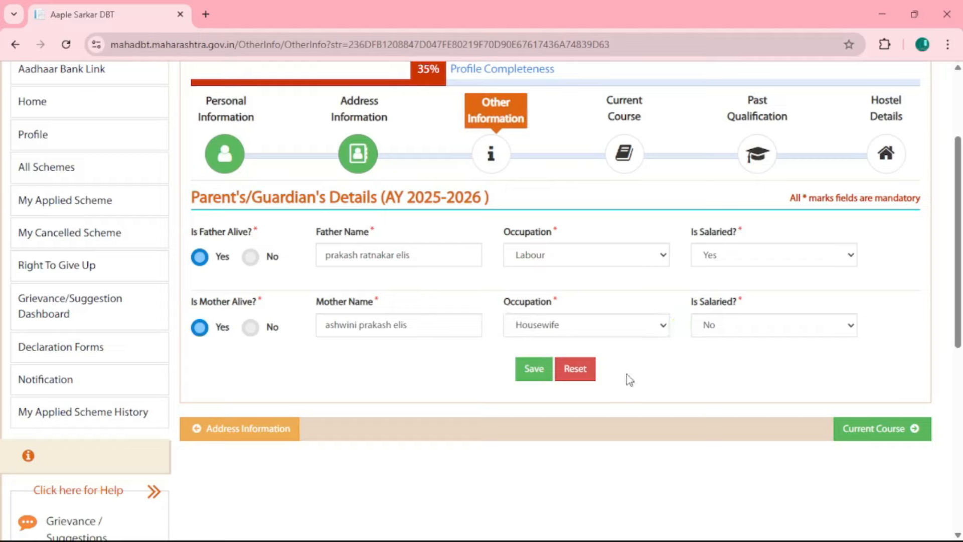
pyautogui.click(533, 374)
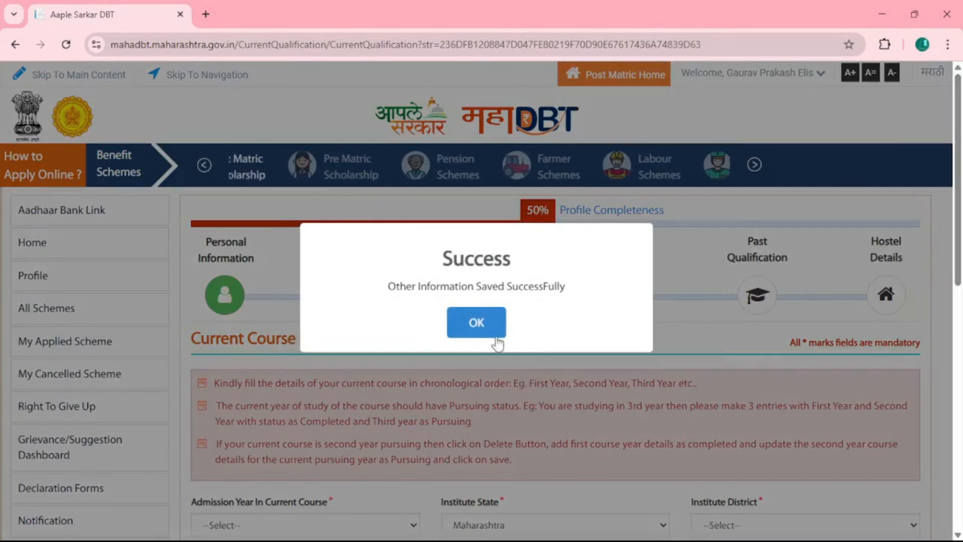
# - Close the Success popup and scroll to the blank Current Course Details form for AY 2025-2026
pyautogui.click(494, 331)
pyautogui.scroll(-4, 494, 338)
pyautogui.scroll(3, 491, 346)
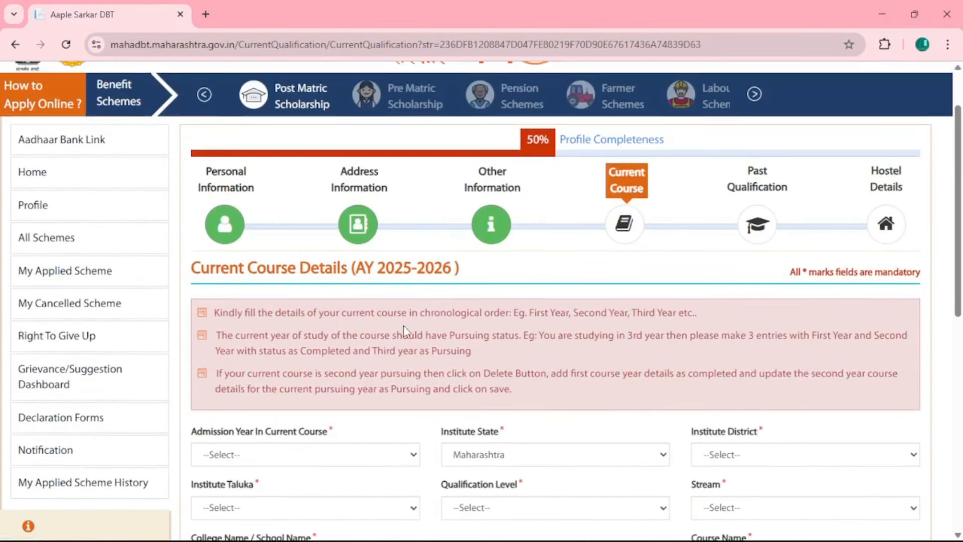
pyautogui.moveTo(192, 274); pyautogui.dragTo(490, 266)
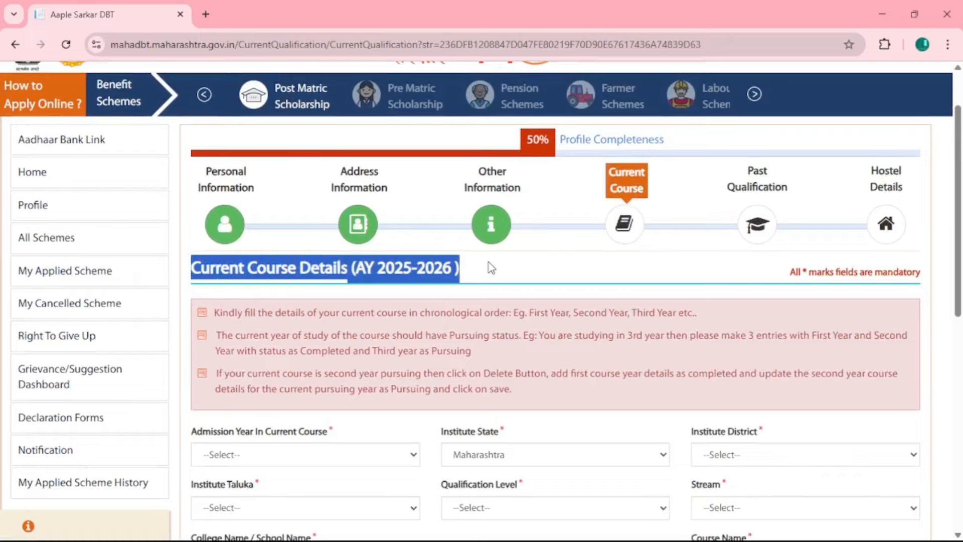
pyautogui.click(484, 267)
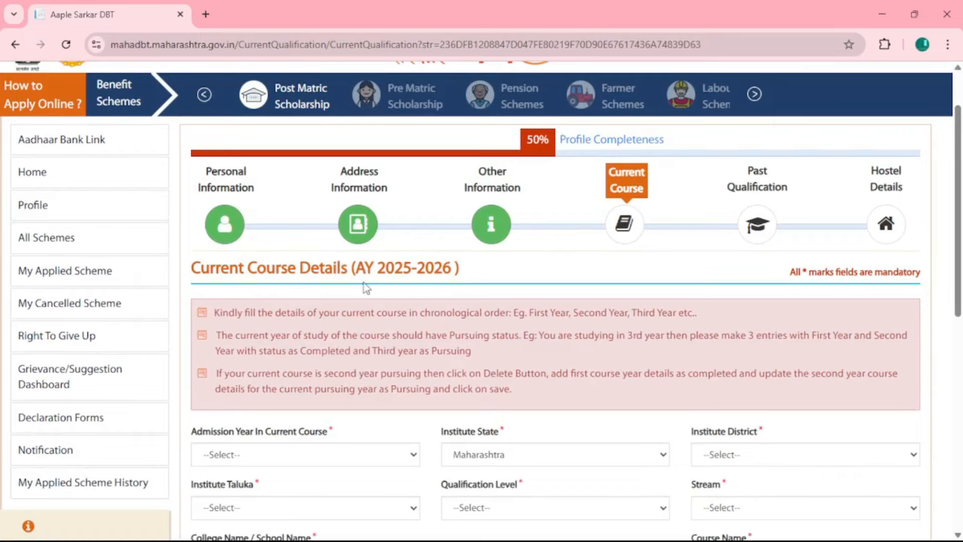
pyautogui.scroll(-4, 363, 287)
pyautogui.scroll(4, 365, 322)
pyautogui.scroll(-4, 358, 308)
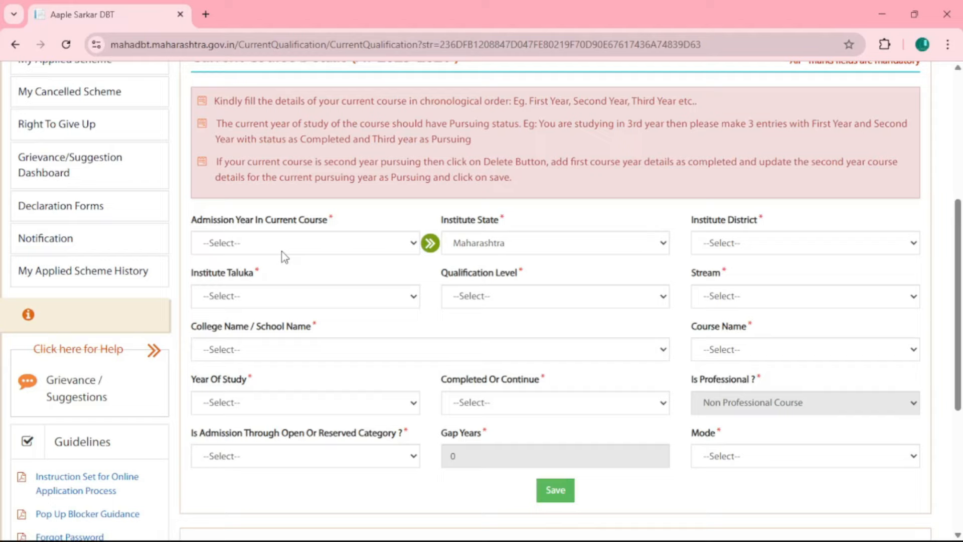
# - Set admission year 2023, district Chhatrapati Sambhaji Nagar and taluka Aurangabad
pyautogui.click(318, 246)
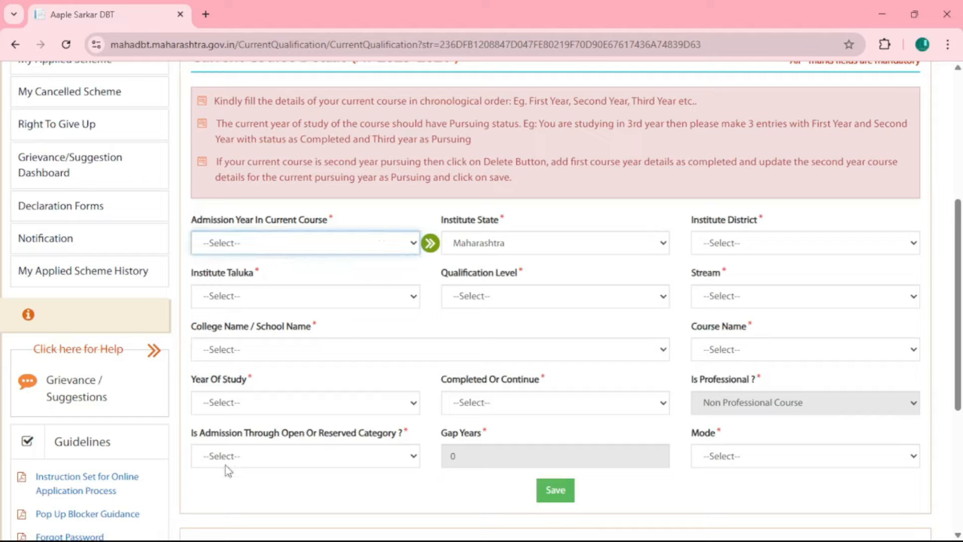
pyautogui.click(225, 501)
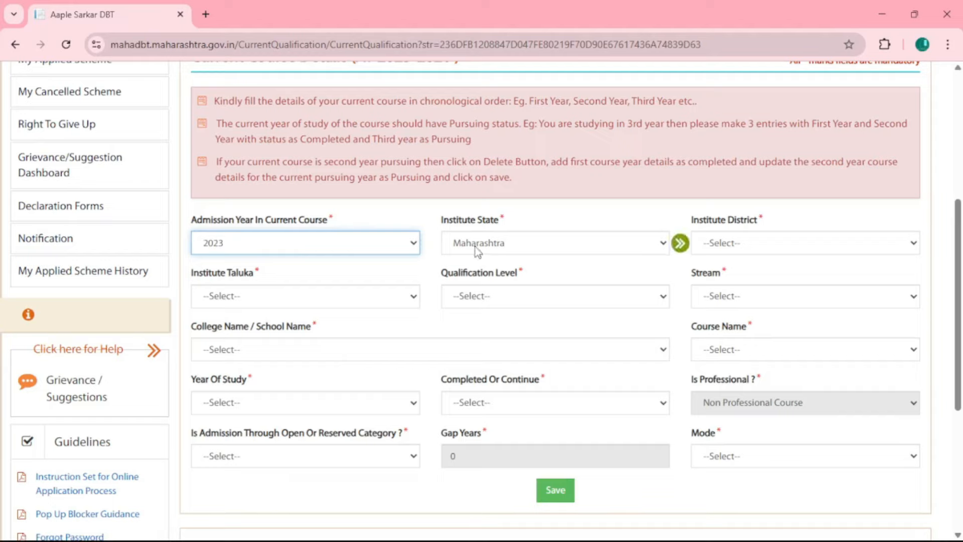
pyautogui.click(758, 242)
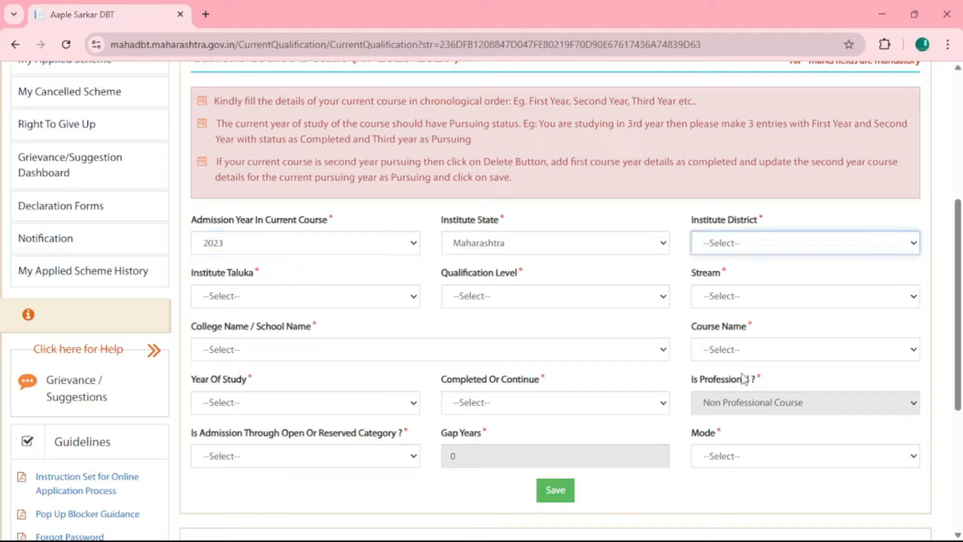
pyautogui.click(761, 407)
pyautogui.click(271, 304)
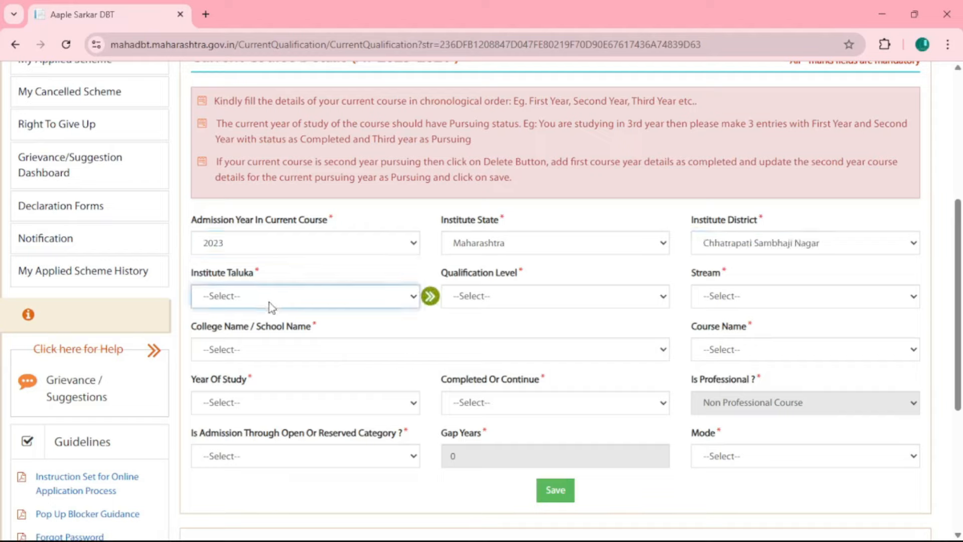
pyautogui.click(249, 341)
# - Set the qualification level to Diploma Course and the stream to Engineering
pyautogui.click(504, 307)
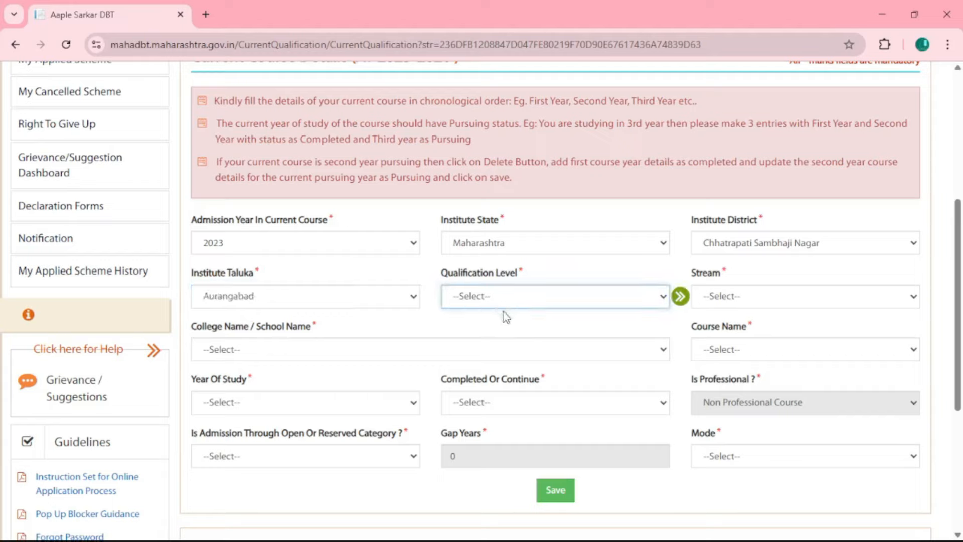
pyautogui.click(515, 355)
pyautogui.click(735, 301)
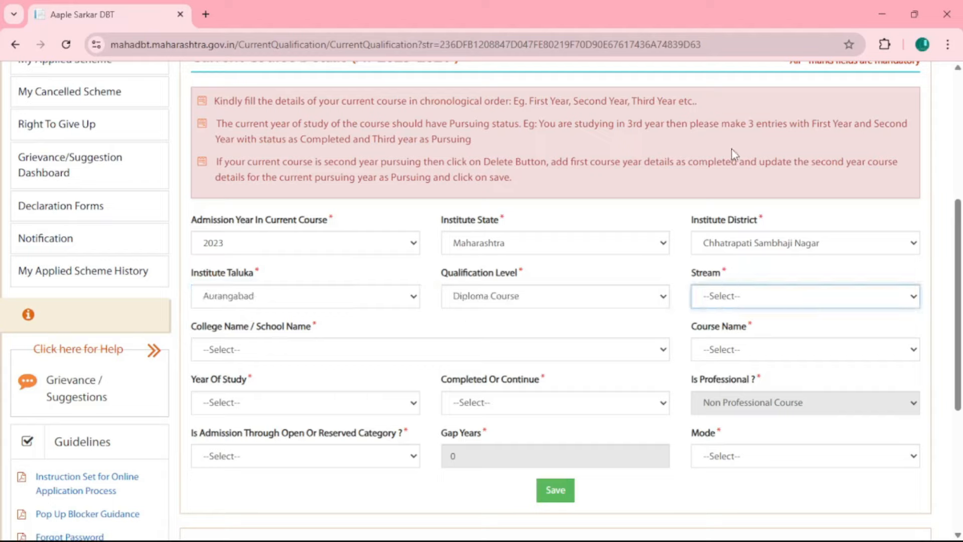
pyautogui.click(735, 156)
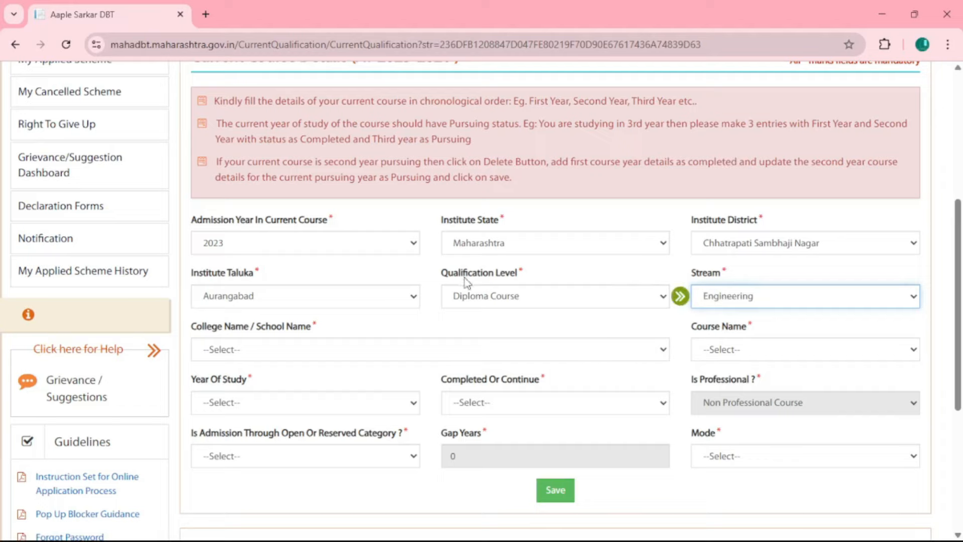
pyautogui.click(529, 299)
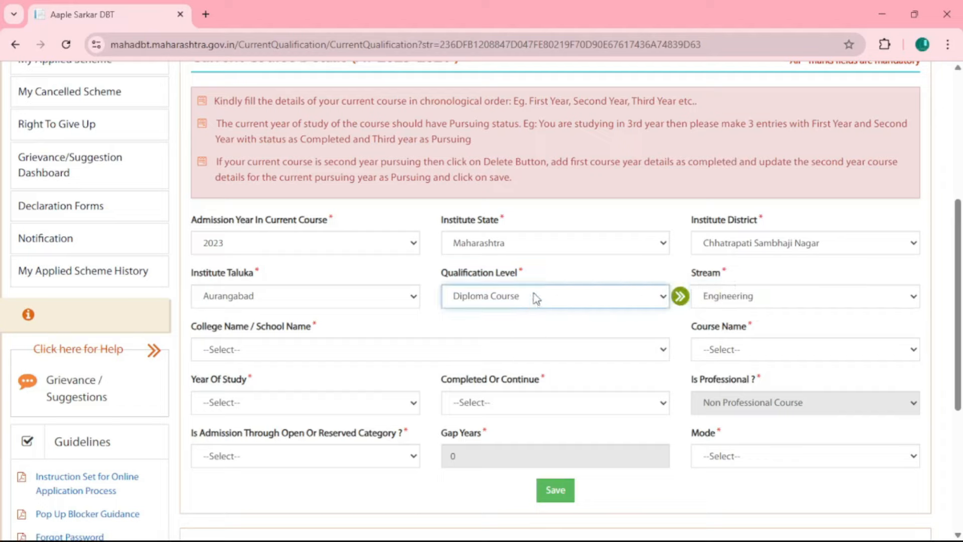
pyautogui.click(551, 282)
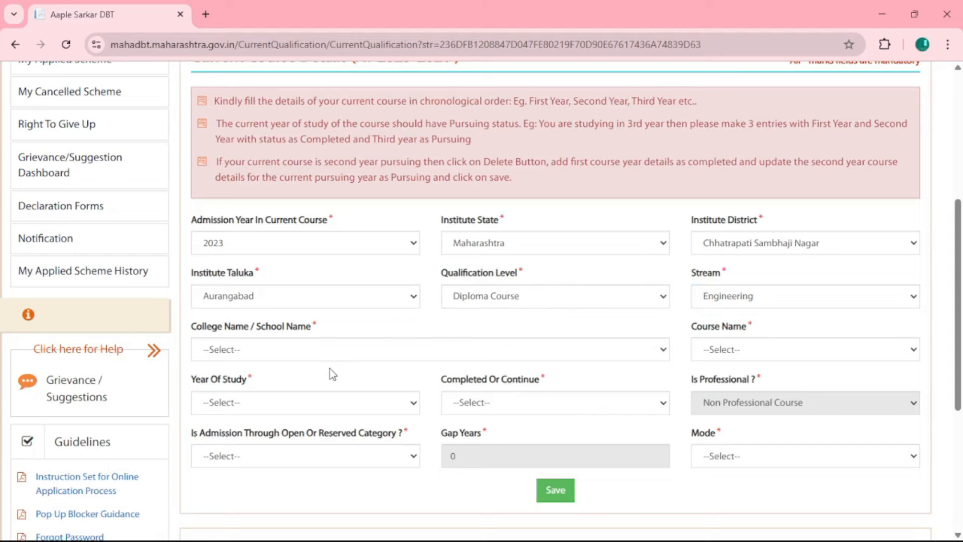
pyautogui.scroll(-3, 326, 362)
pyautogui.click(329, 207)
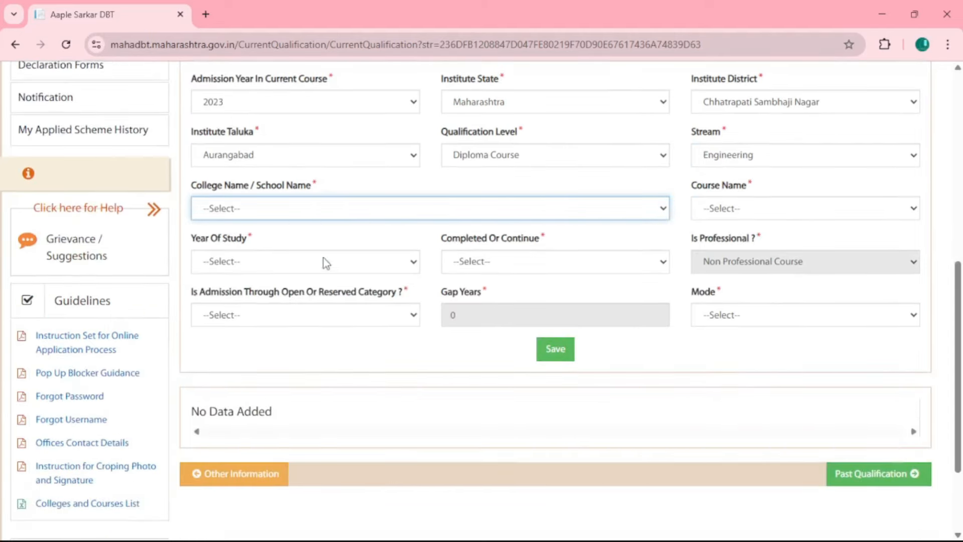
# - Choose C.S.M.S. Polytechnic Kanchanwadi, Post S.S.C. Engineering Diploma, CAP/Govt. Quota admission and First Year of study
pyautogui.click(382, 272)
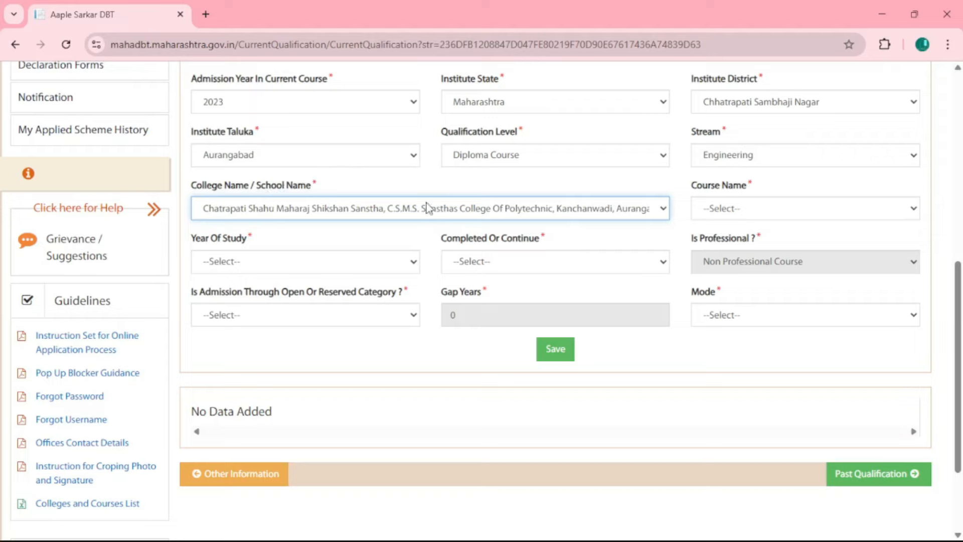
pyautogui.click(769, 216)
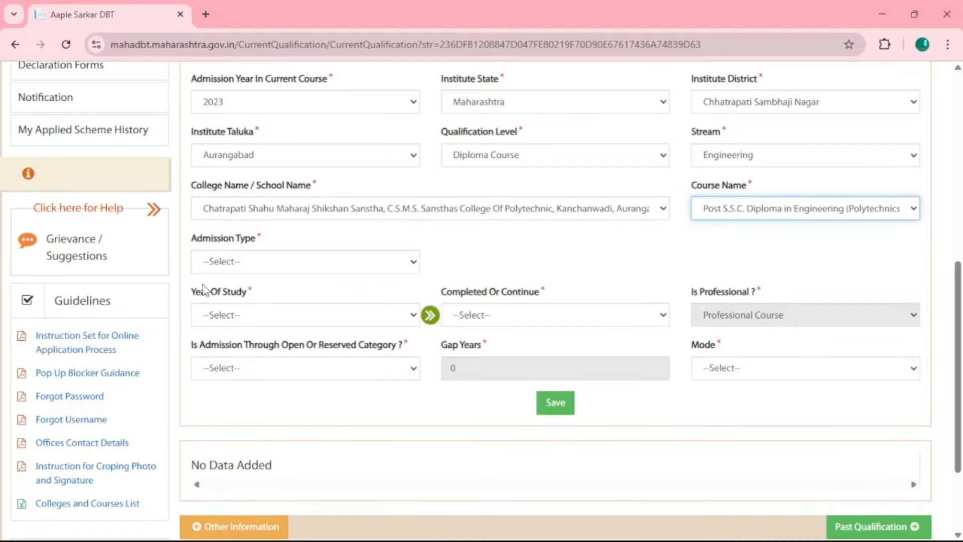
pyautogui.click(277, 271)
pyautogui.click(298, 304)
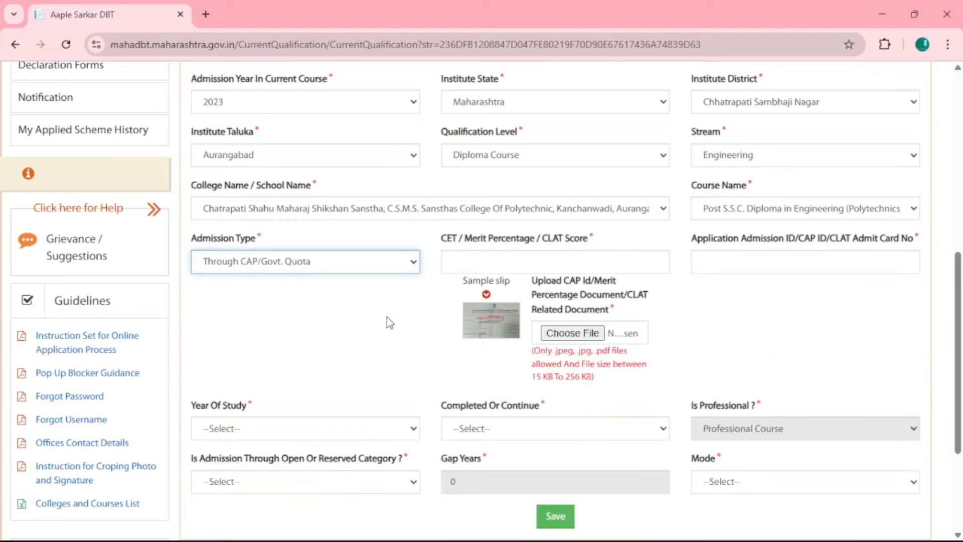
pyautogui.scroll(-2, 341, 251)
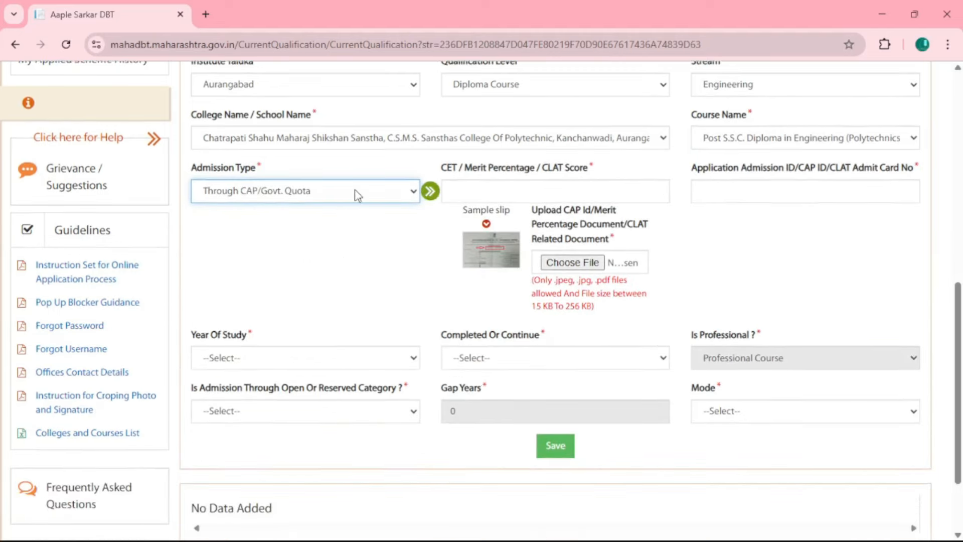
pyautogui.click(335, 356)
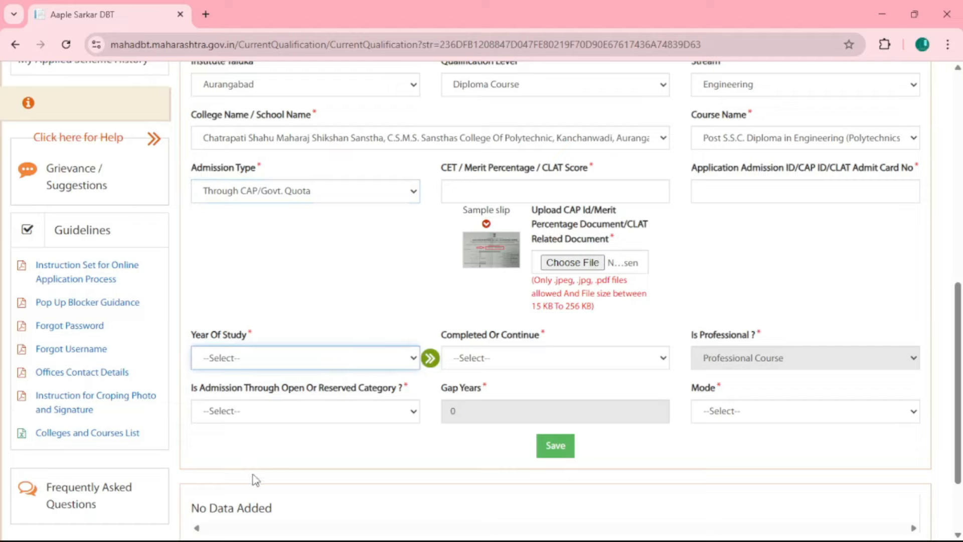
pyautogui.press('Down')
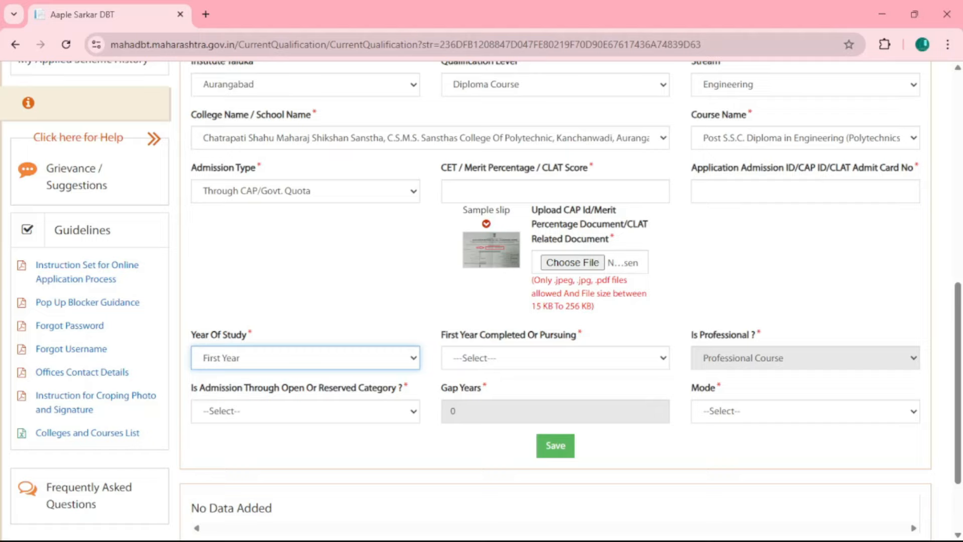
# - Enter 84.80 as the CET / Merit Percentage / CLAT Score
pyautogui.click(507, 540)
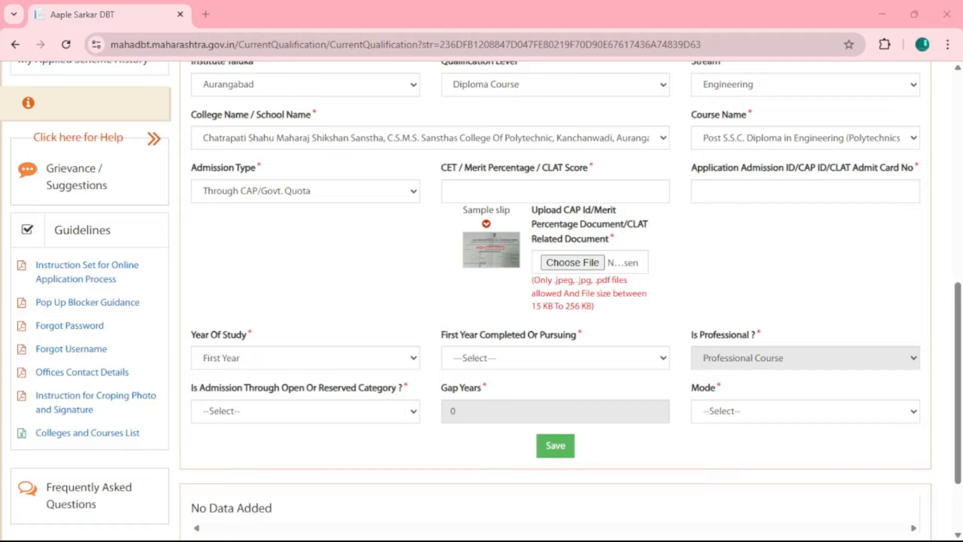
pyautogui.click(479, 193)
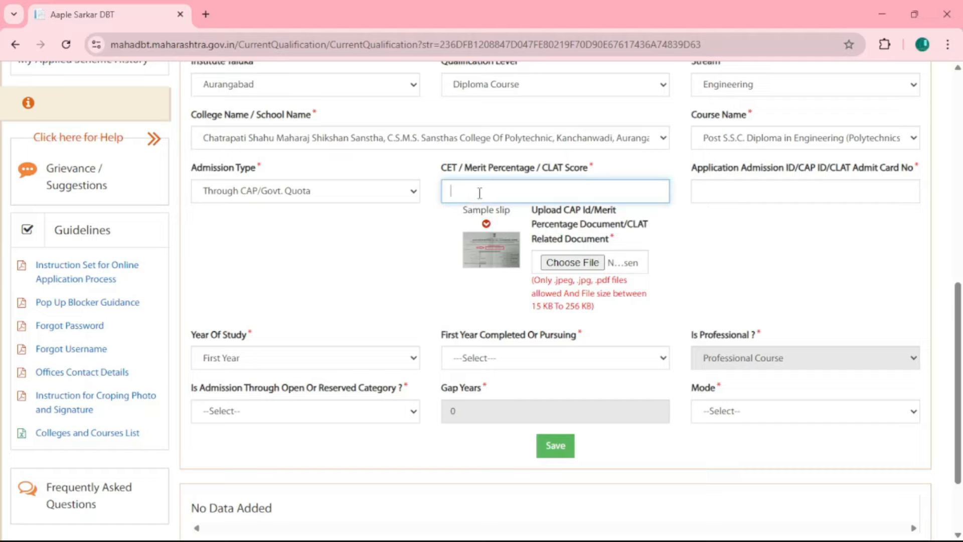
pyautogui.write('84.80')
pyautogui.press('Tab')
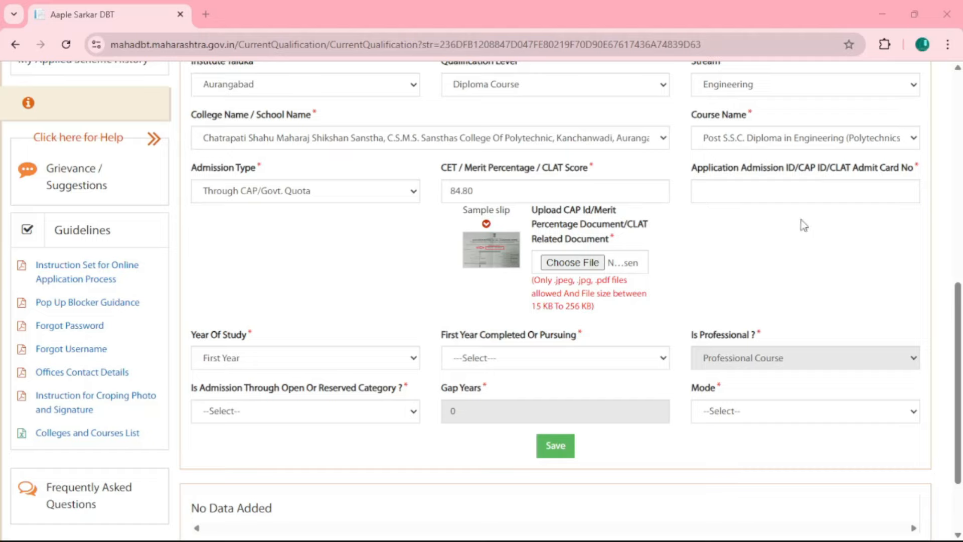
# - Enter the applicant's CAP ID as the Application Admission ID and attach the CAP/merit document
pyautogui.click(719, 199)
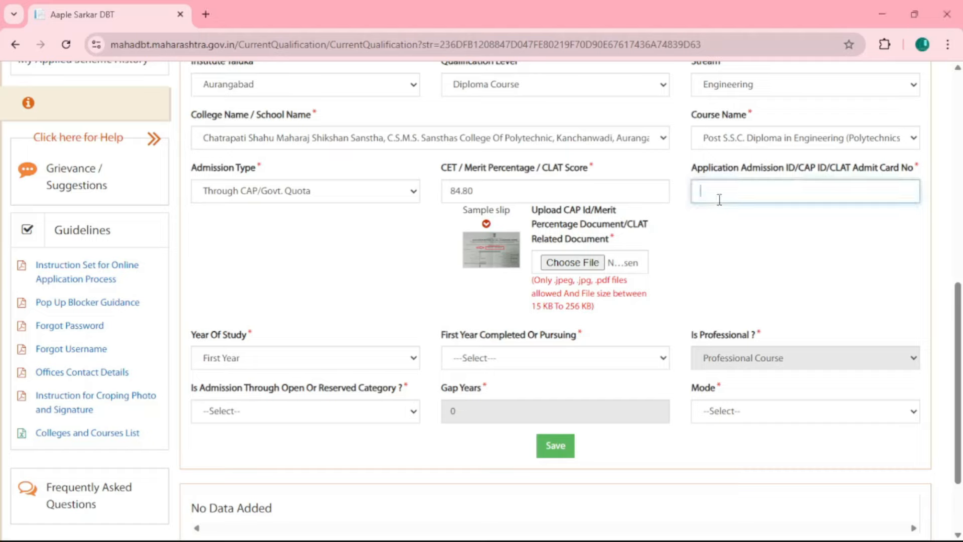
pyautogui.scroll(1, 441, 331)
pyautogui.scroll(4, 441, 327)
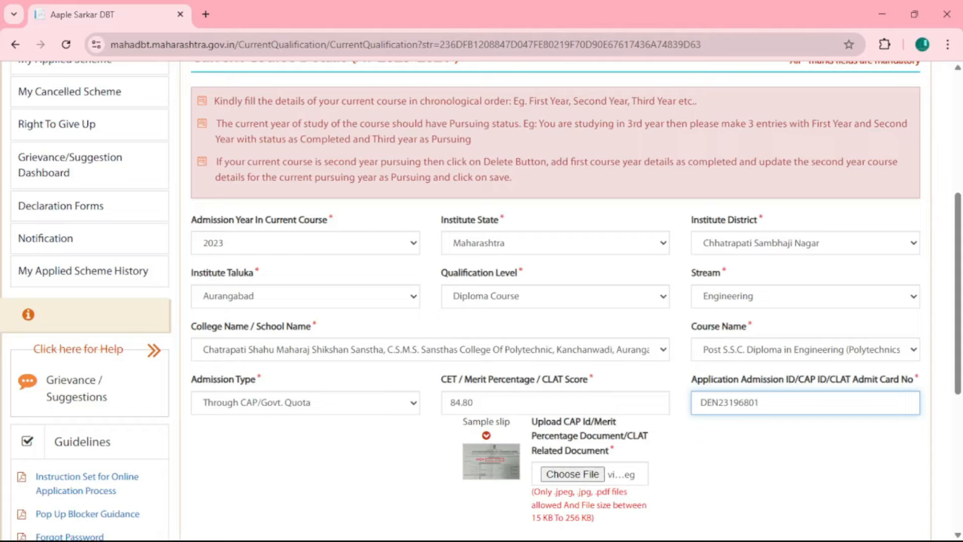
pyautogui.click(667, 541)
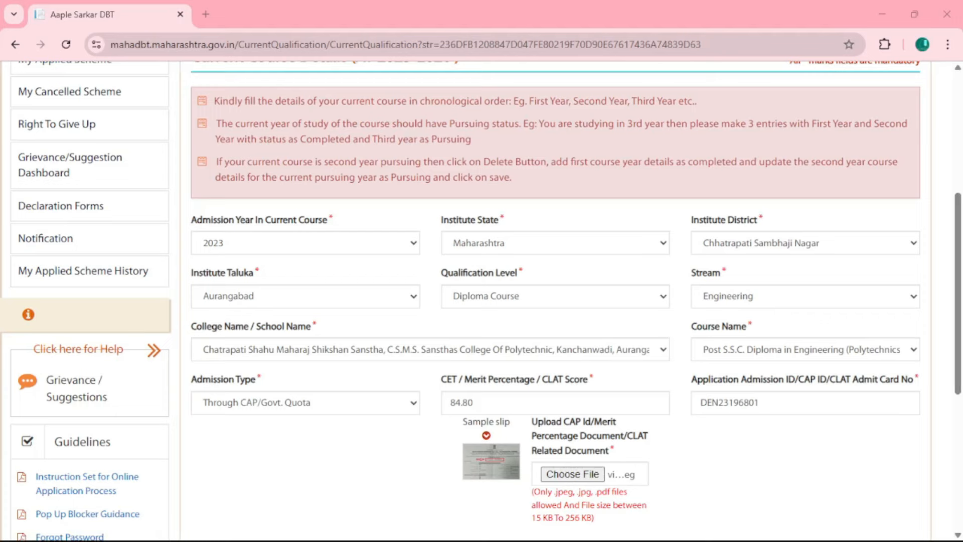
# - Mark the first year as completed with admission year 2023
pyautogui.scroll(-4, 555, 301)
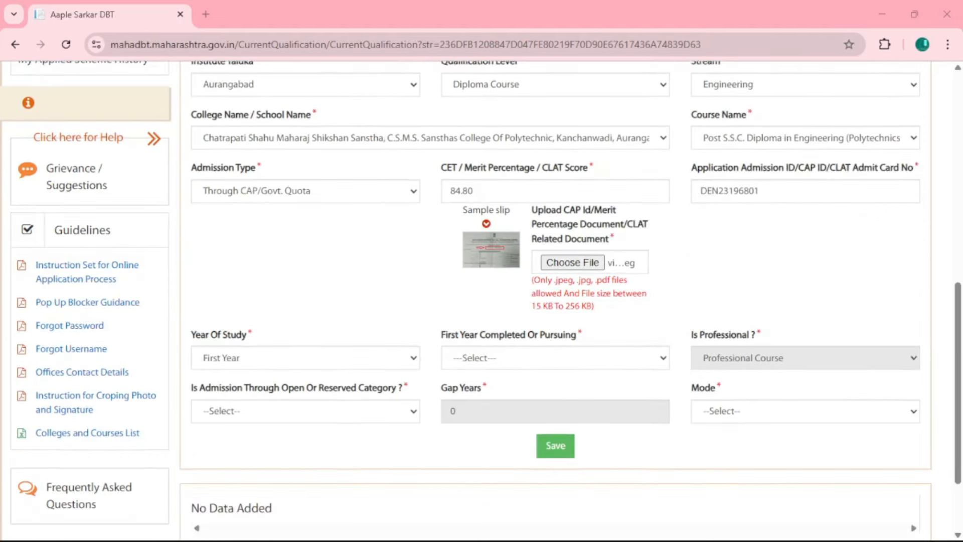
pyautogui.click(489, 358)
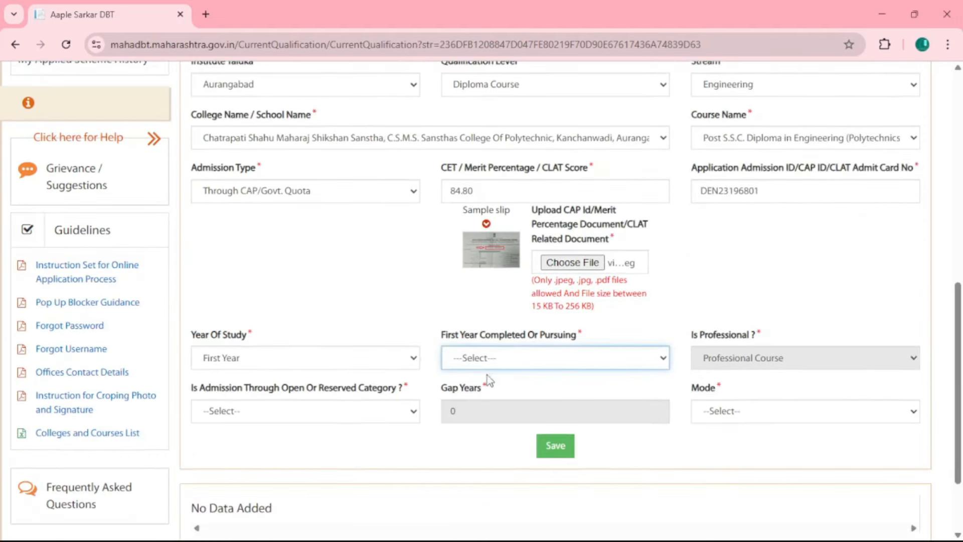
pyautogui.click(491, 403)
pyautogui.click(731, 368)
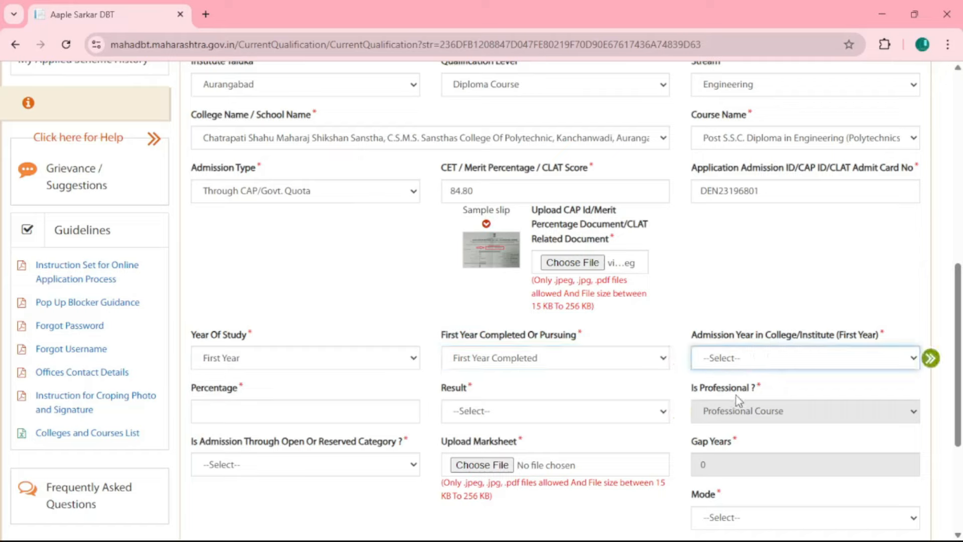
pyautogui.press('Down')
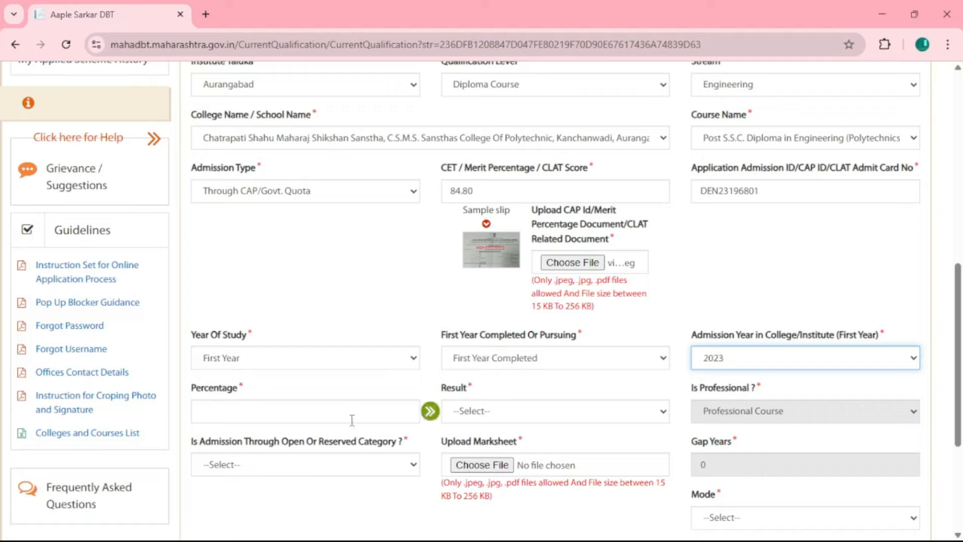
pyautogui.click(350, 416)
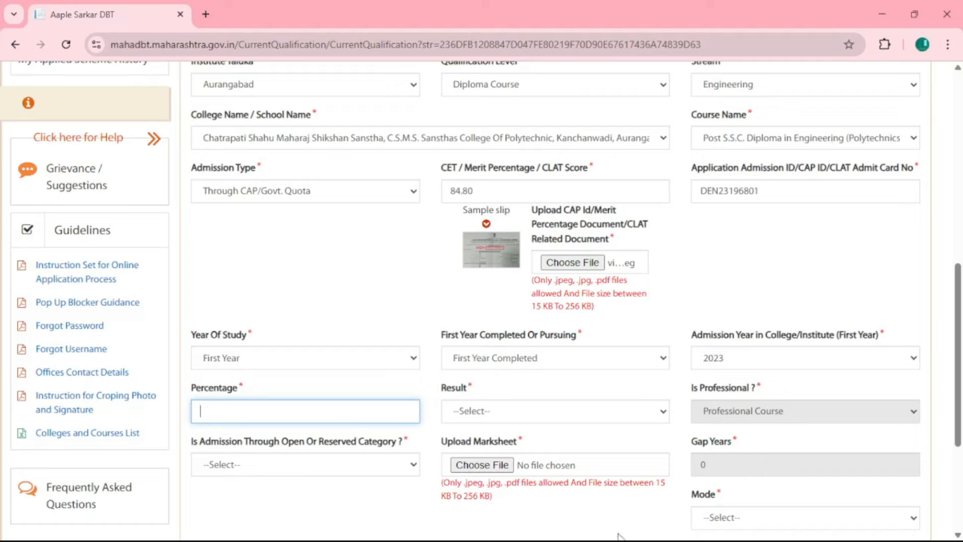
pyautogui.click(516, 540)
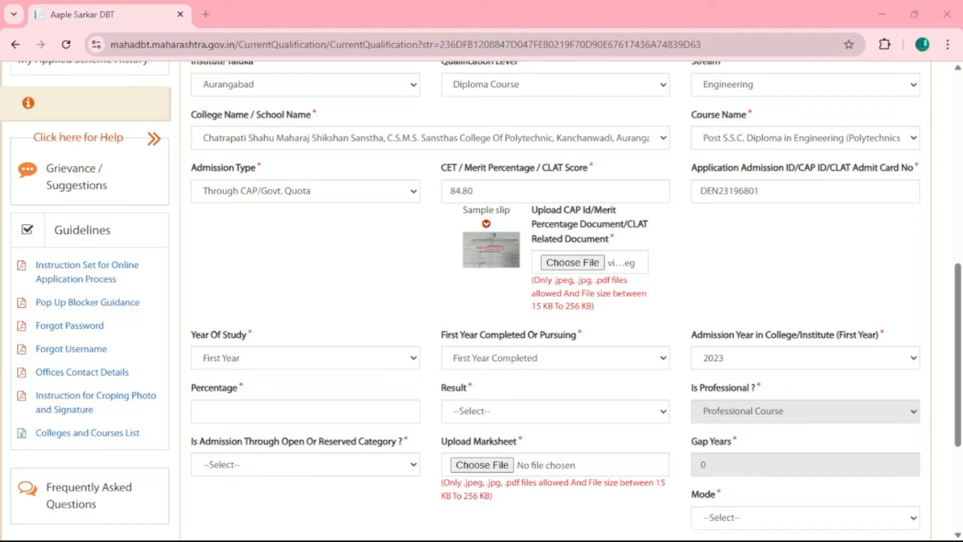
# - Enter 78.47 percent, result Passed, and admission category (OBC) Other Backward Class
pyautogui.click(299, 409)
pyautogui.write('78.47')
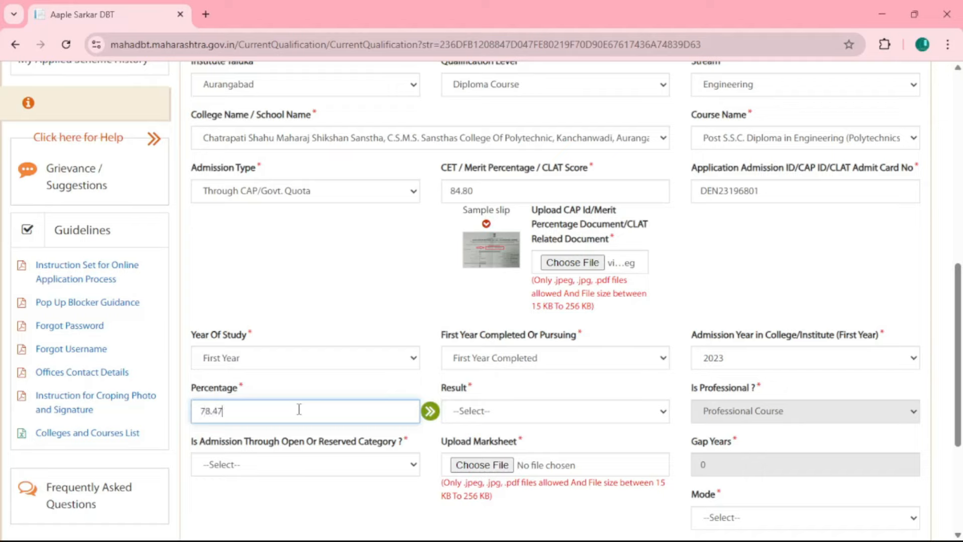
pyautogui.press('Tab')
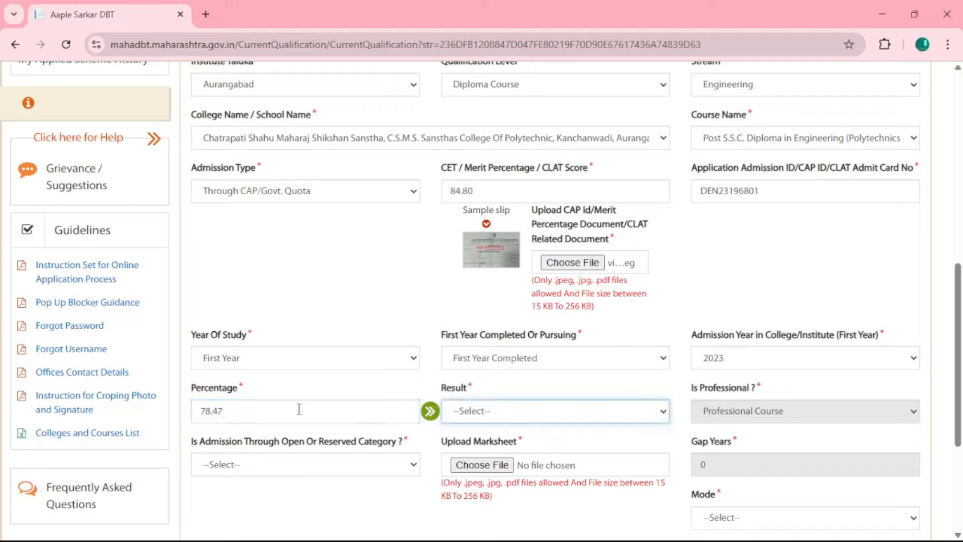
pyautogui.press('Down')
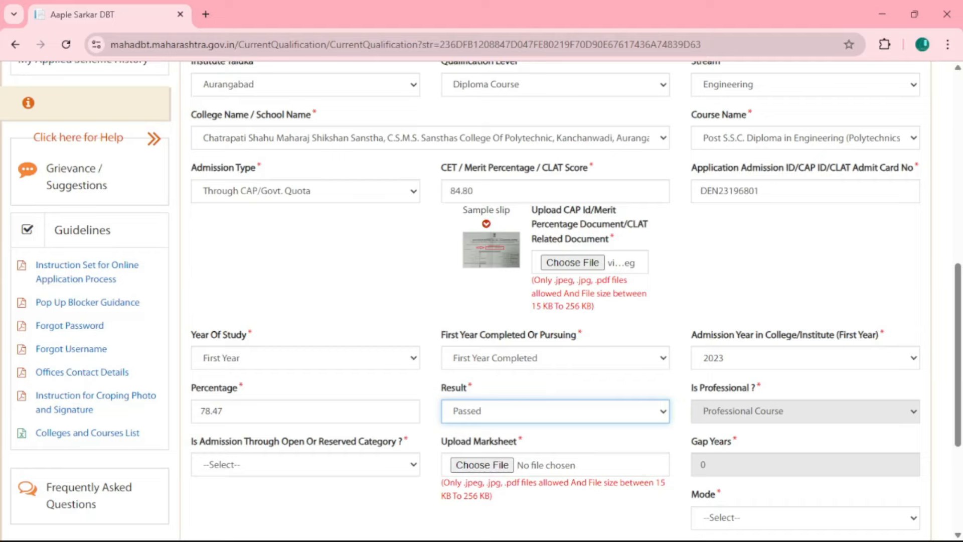
pyautogui.scroll(-3, 571, 364)
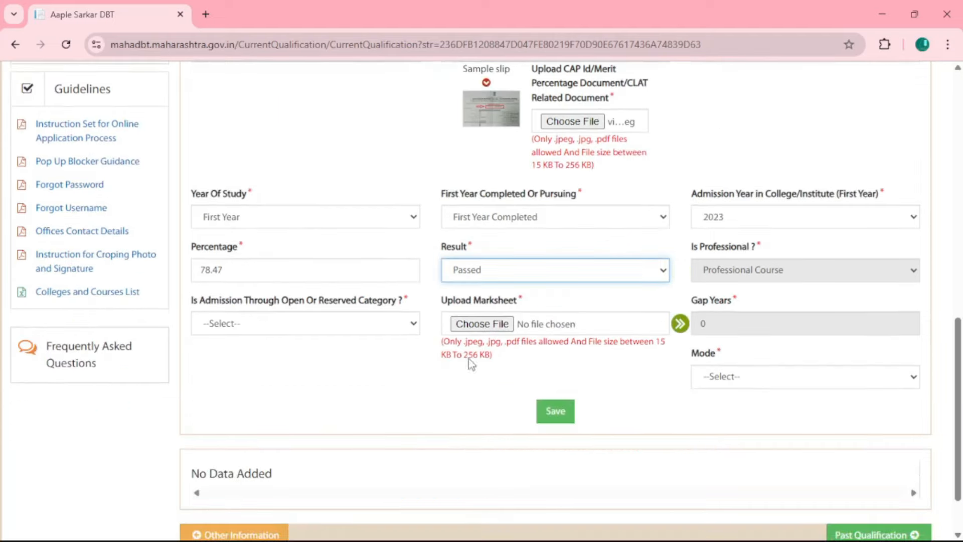
pyautogui.click(304, 334)
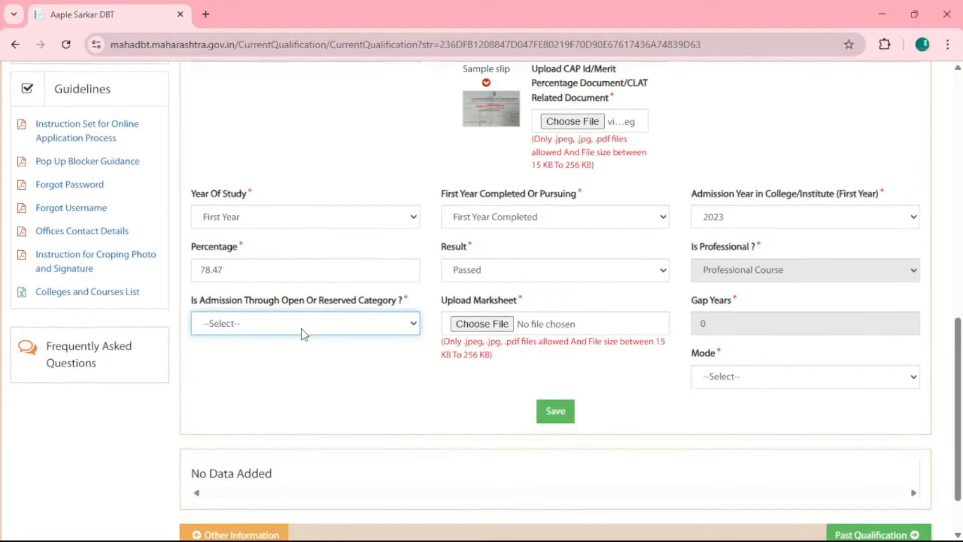
pyautogui.click(279, 358)
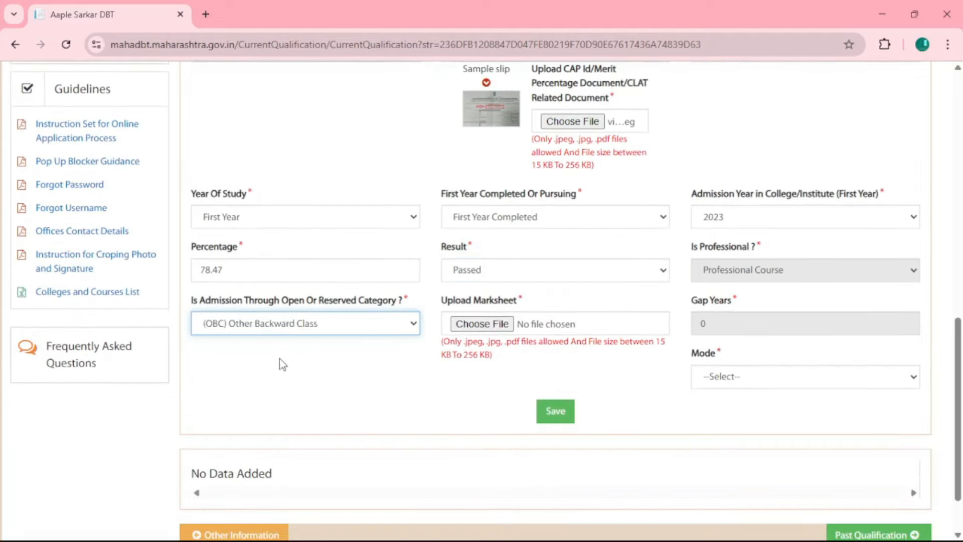
pyautogui.click(775, 373)
pyautogui.click(610, 376)
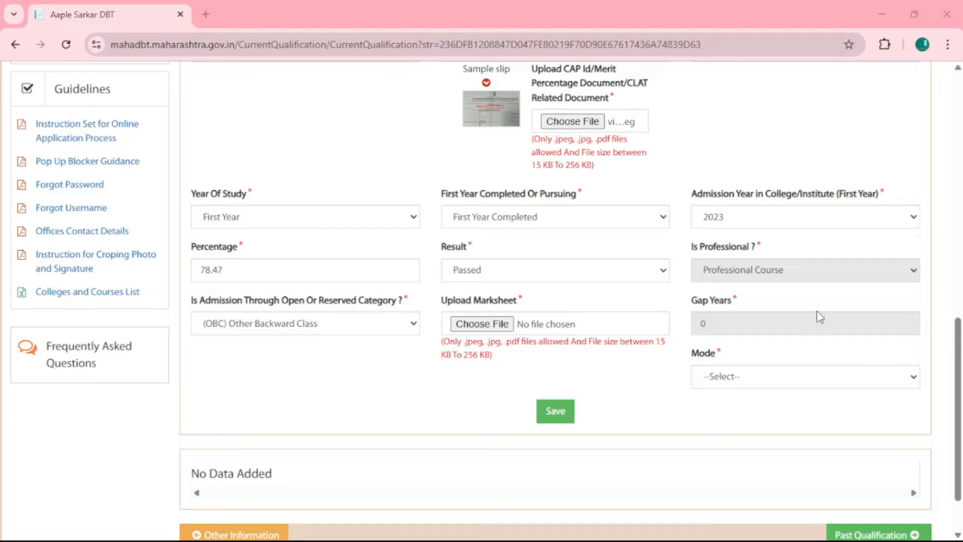
# - Set the mode to Regular, attach the first-year marksheet PDF and save the entry
pyautogui.click(727, 383)
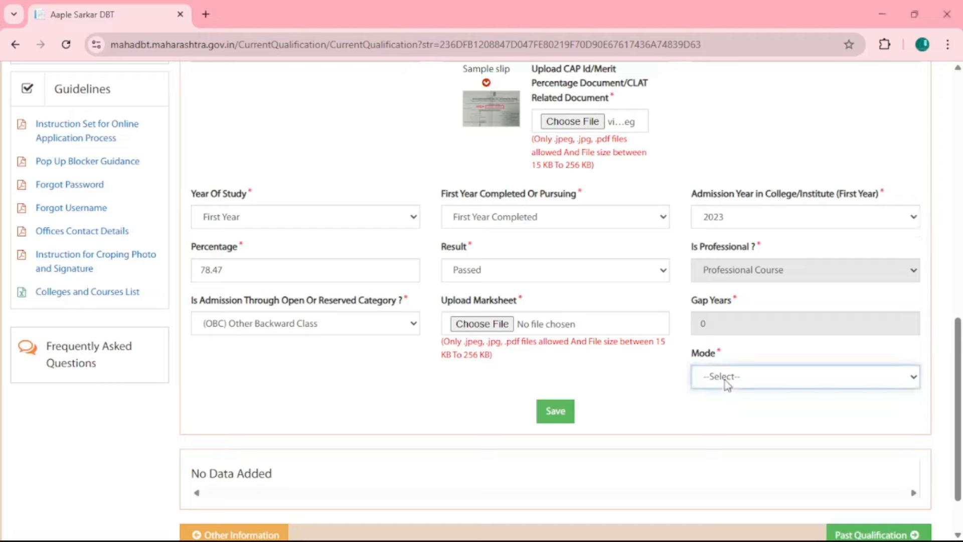
pyautogui.click(732, 424)
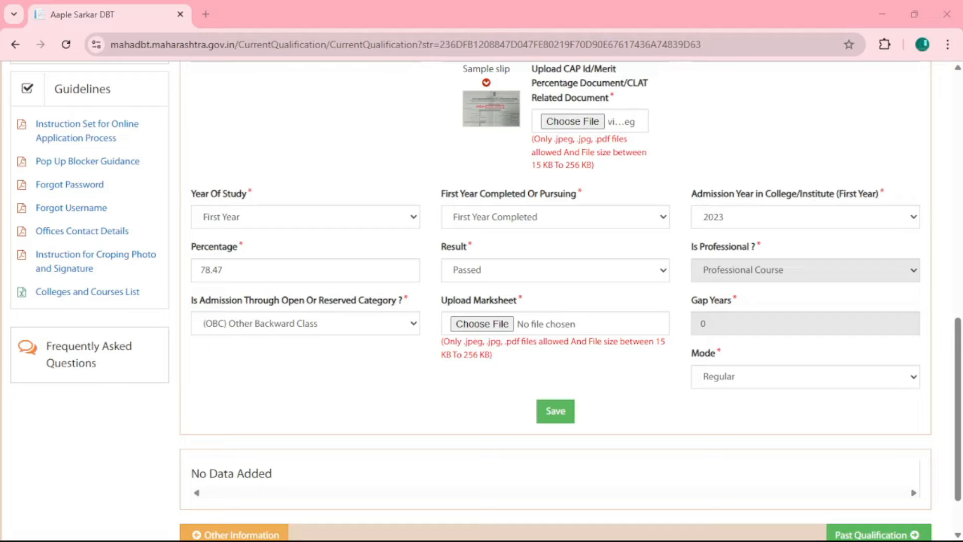
pyautogui.click(694, 307)
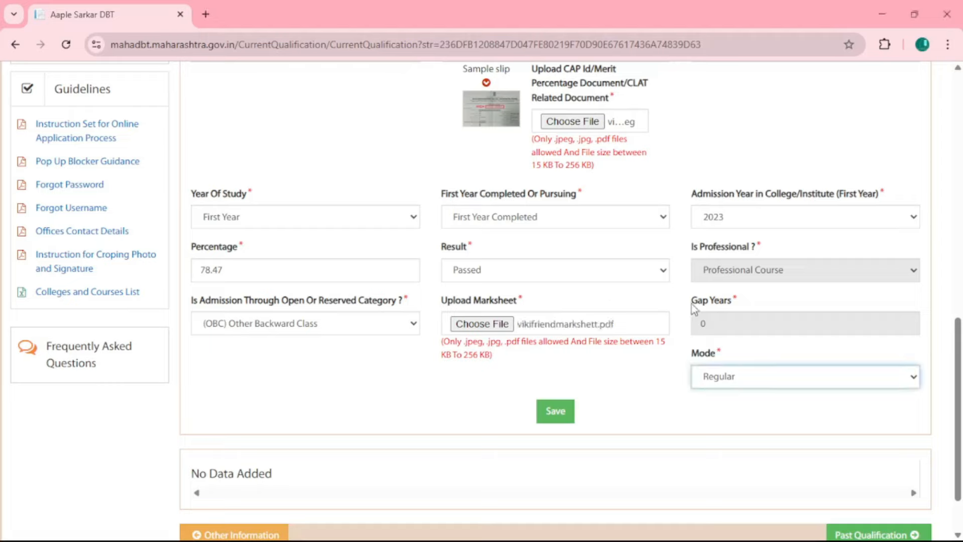
pyautogui.click(547, 421)
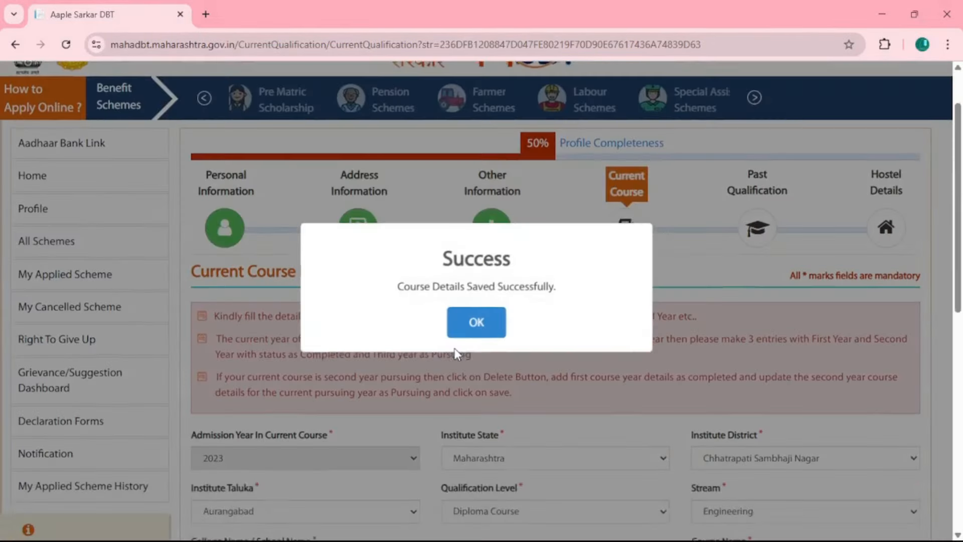
# - Close the Success dialog and review the First Year 2023 Completed, Passed row in the course table
pyautogui.click(476, 324)
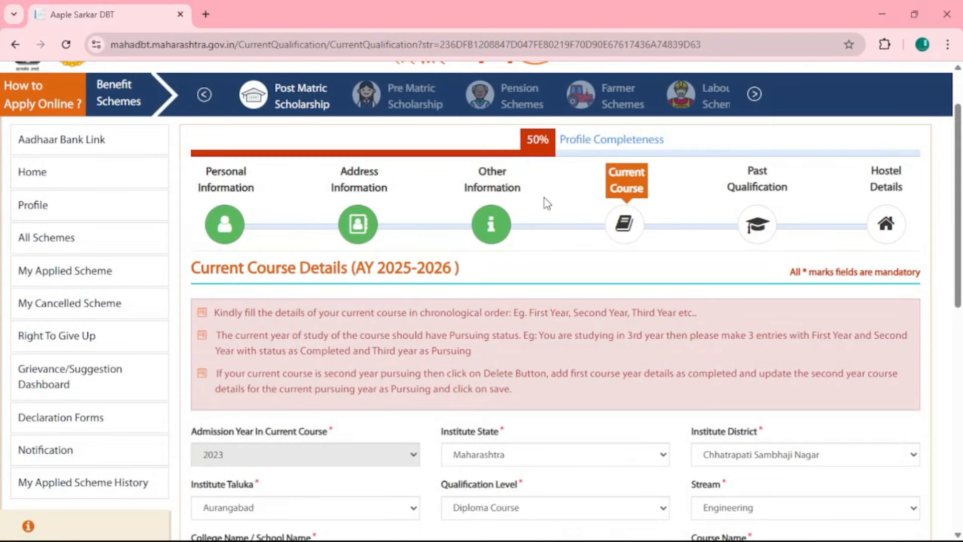
pyautogui.scroll(-10, 544, 197)
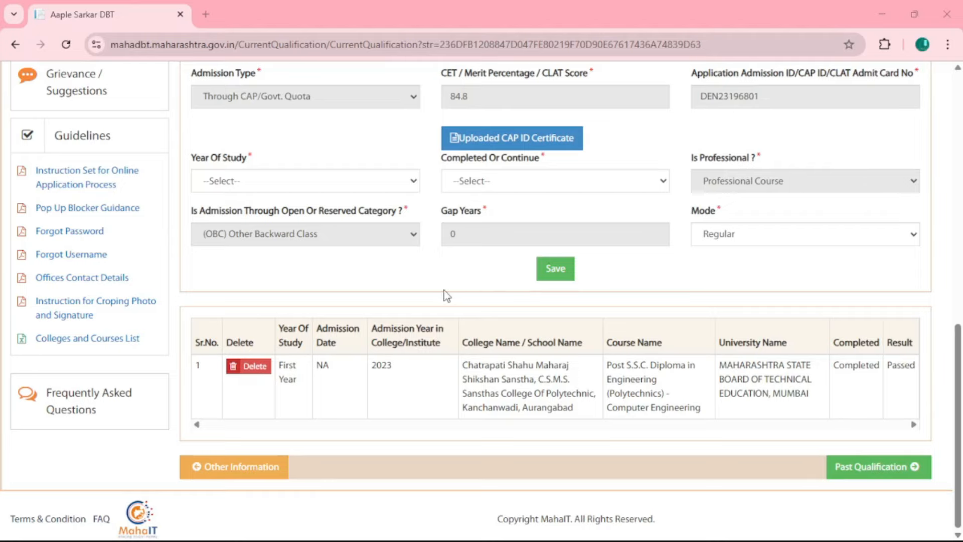
pyautogui.scroll(10, 446, 296)
pyautogui.scroll(-5, 462, 288)
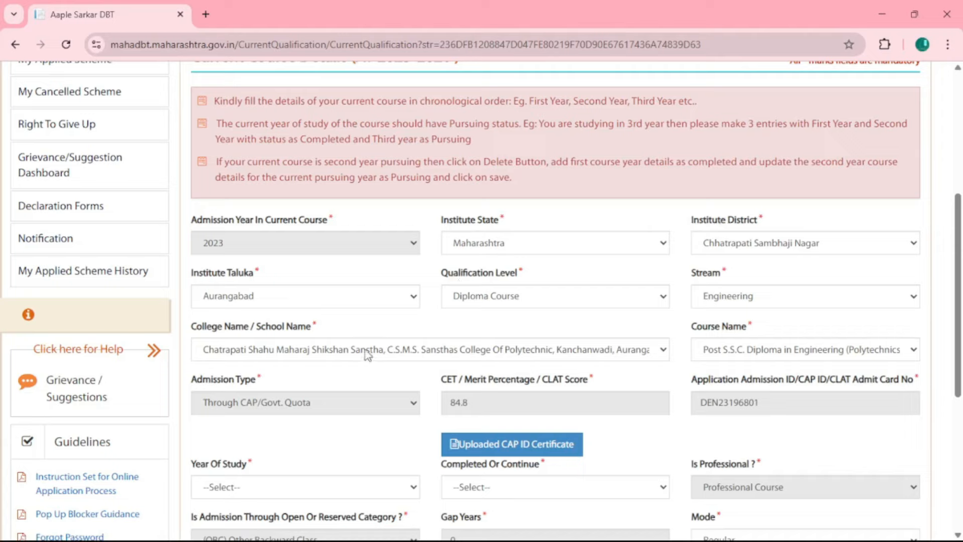
pyautogui.scroll(-3, 728, 327)
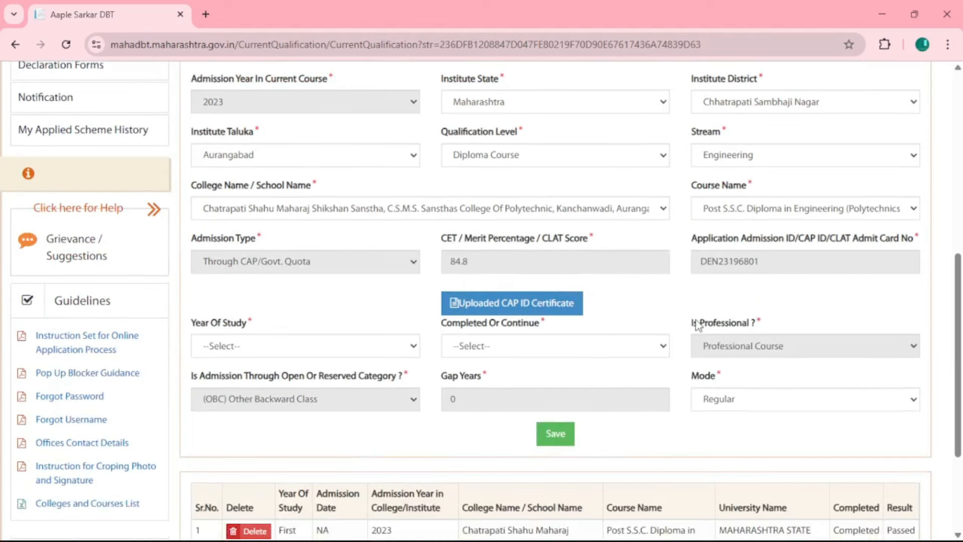
pyautogui.scroll(-2, 652, 324)
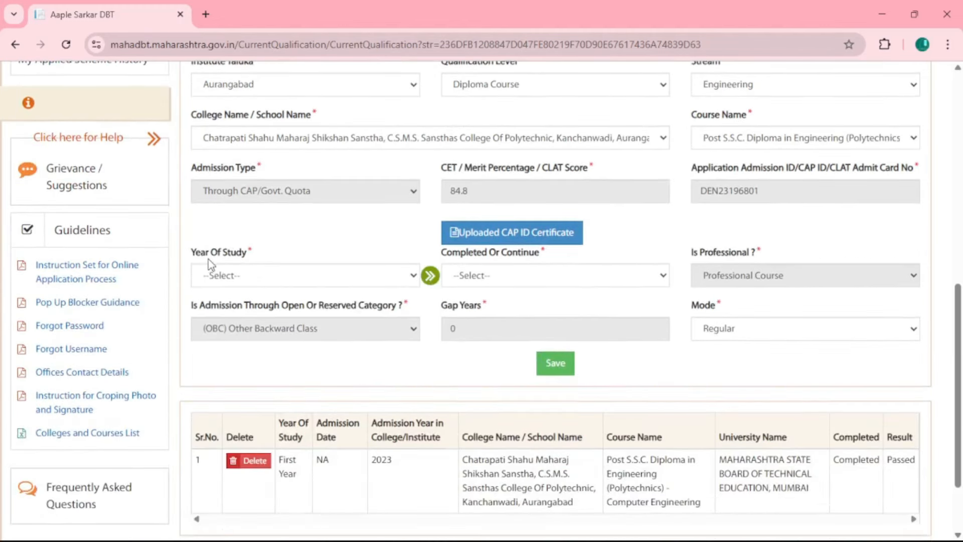
# - Add a Second Year entry marked Second Year Completed with admission year 2024
pyautogui.click(225, 275)
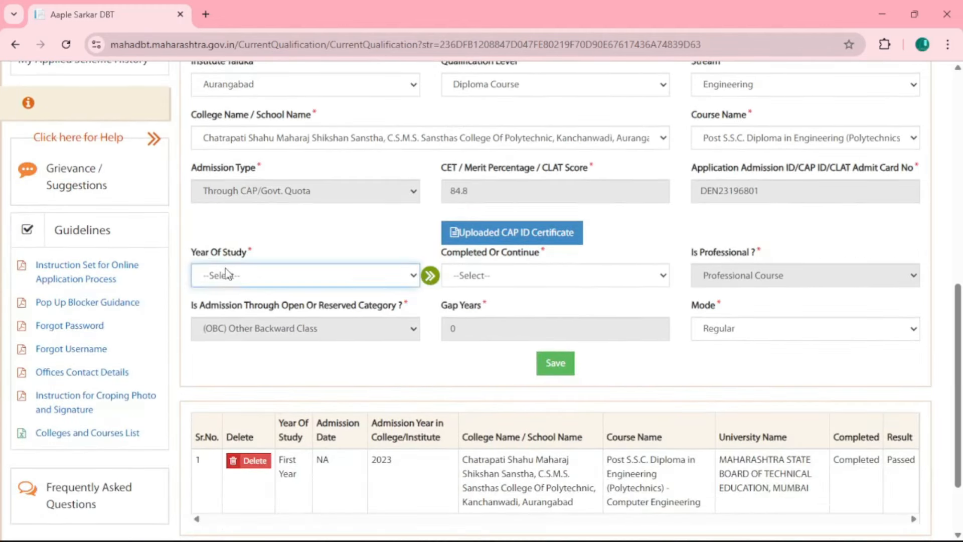
pyautogui.click(239, 362)
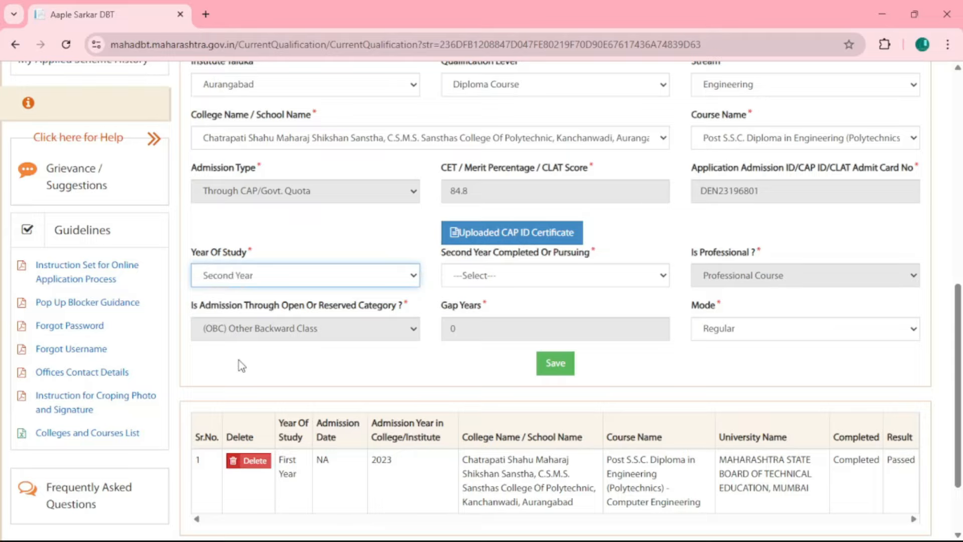
pyautogui.click(522, 273)
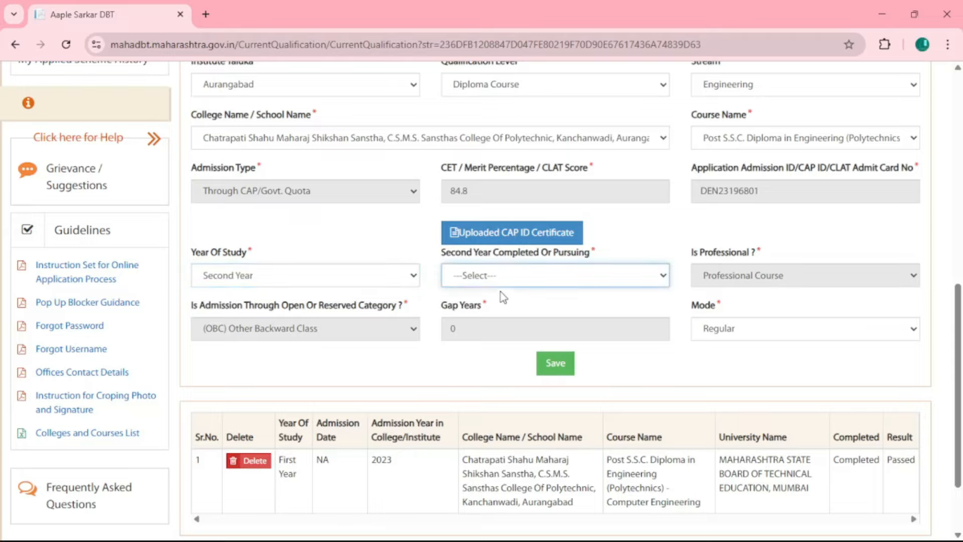
pyautogui.click(519, 321)
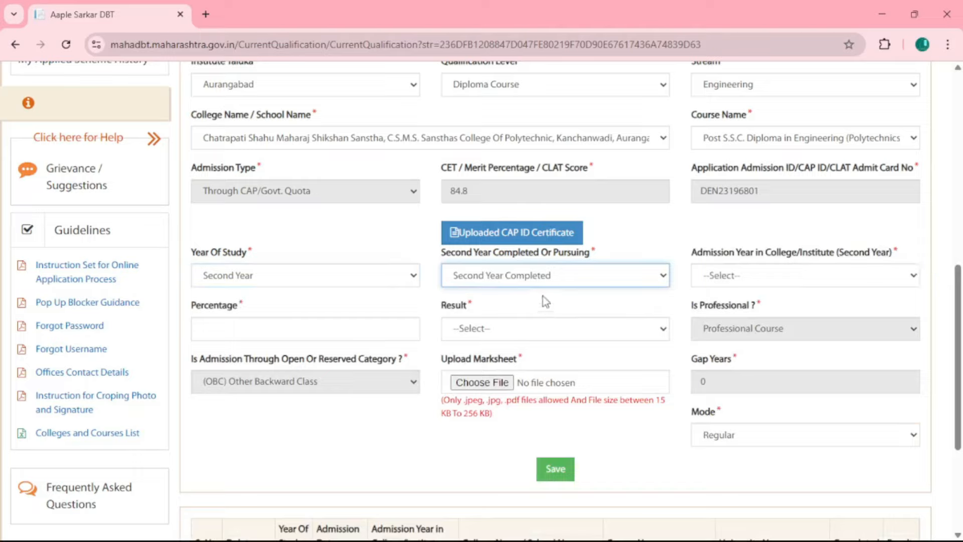
pyautogui.click(736, 281)
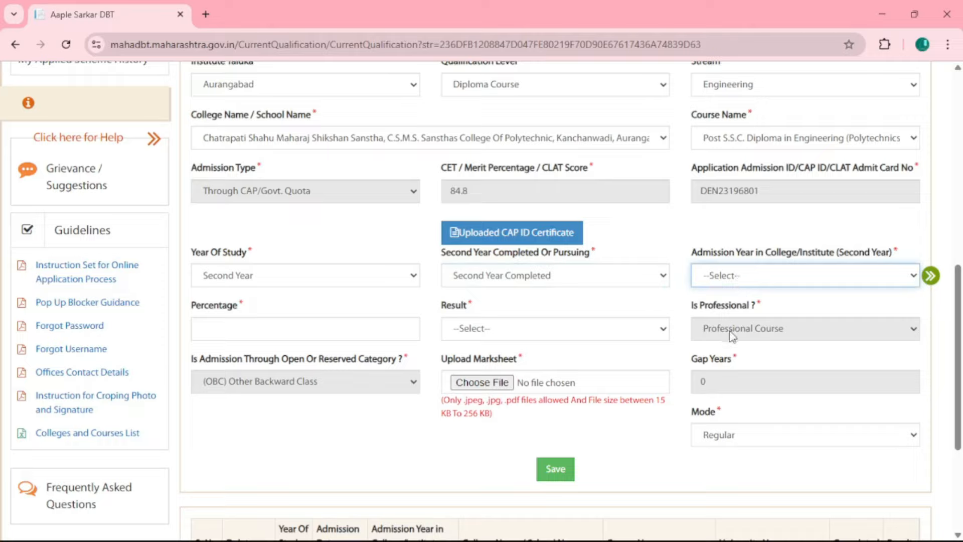
pyautogui.press('Down')
# - Enter 86.35 as the second-year percentage and set the result to Passed
pyautogui.click(357, 333)
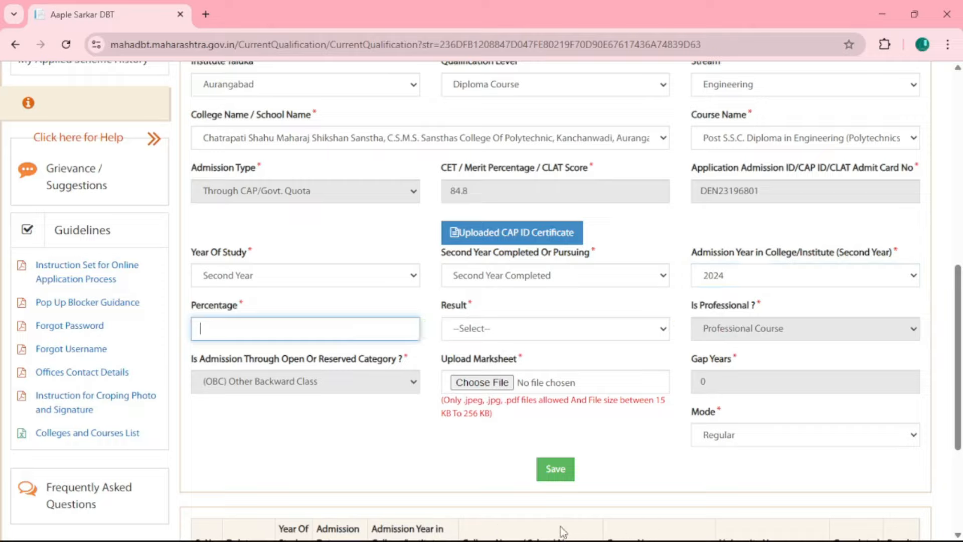
pyautogui.click(491, 540)
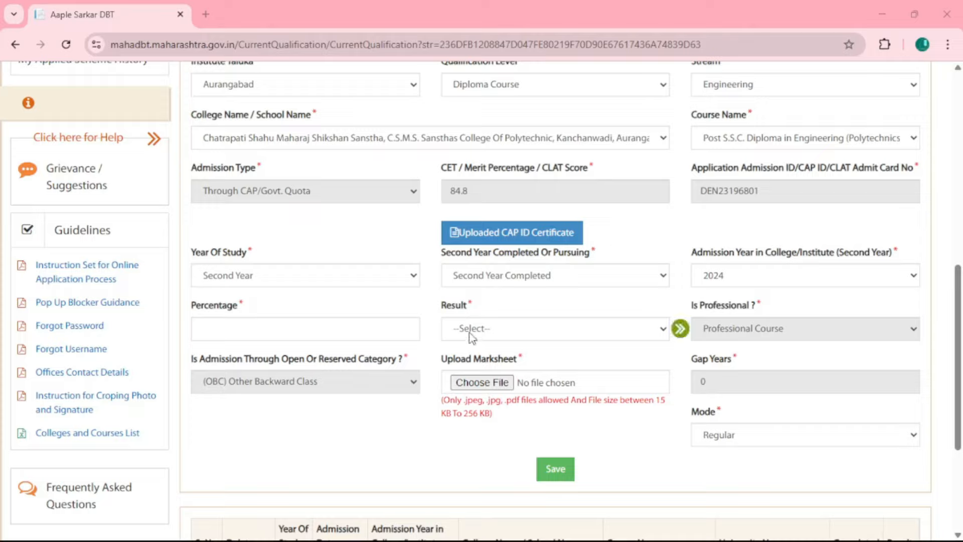
pyautogui.click(304, 330)
pyautogui.click(342, 335)
pyautogui.write('86.35')
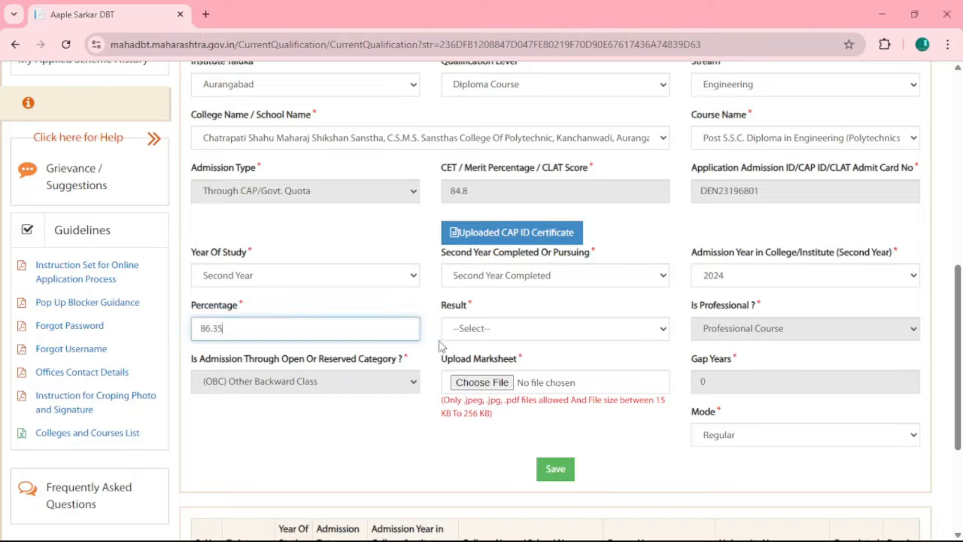
pyautogui.click(472, 328)
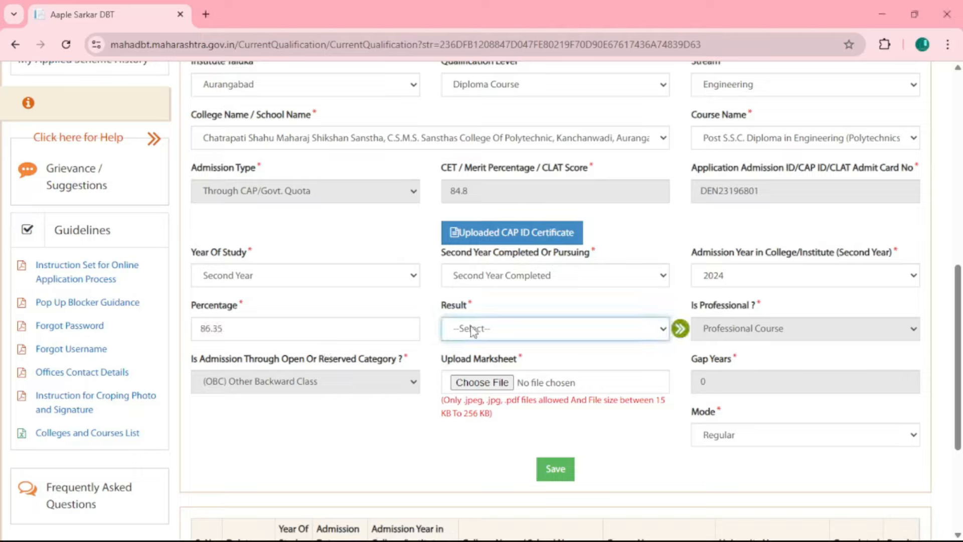
pyautogui.click(490, 372)
pyautogui.scroll(-3, 449, 368)
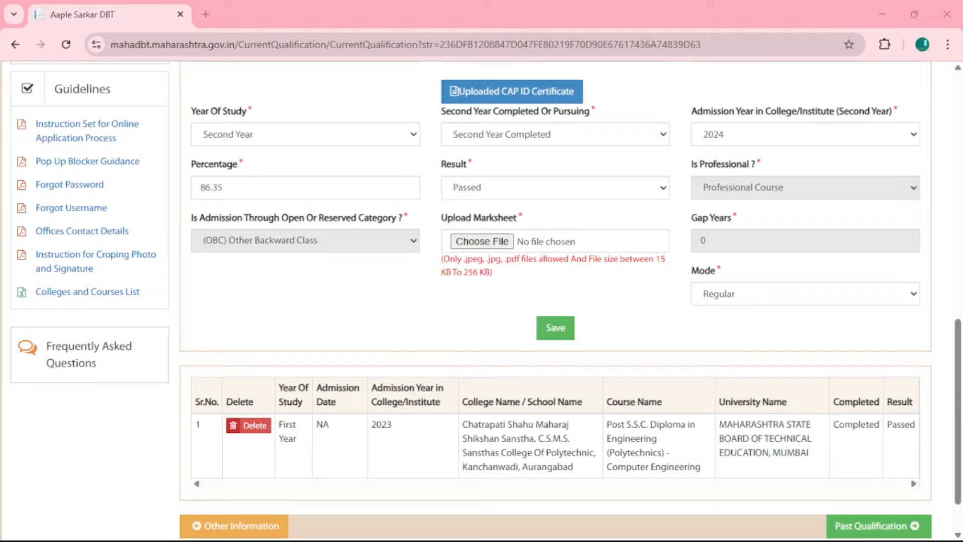
# - Attach the second-year marksheet image, retrying after the invalid-name and file-size warnings
pyautogui.doubleClick(480, 245)
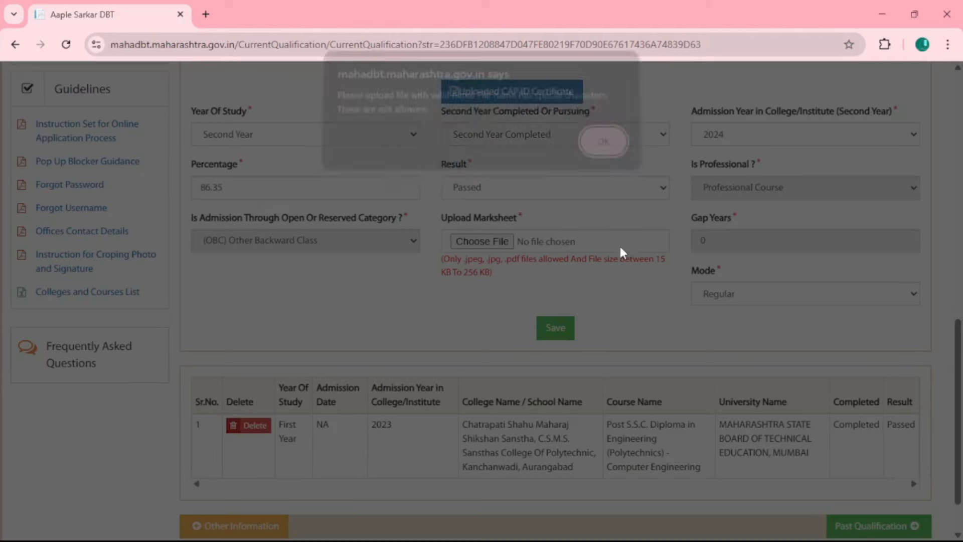
pyautogui.click(603, 148)
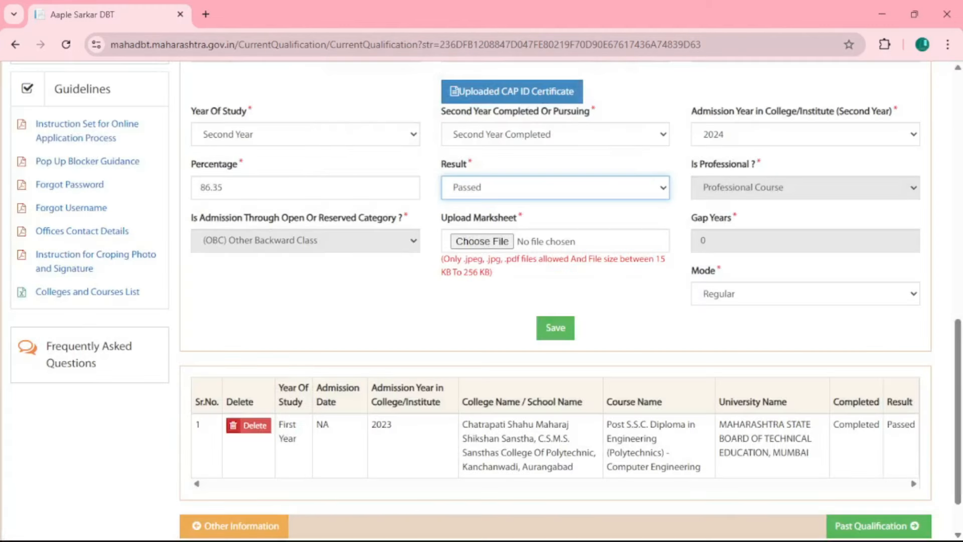
pyautogui.click(481, 241)
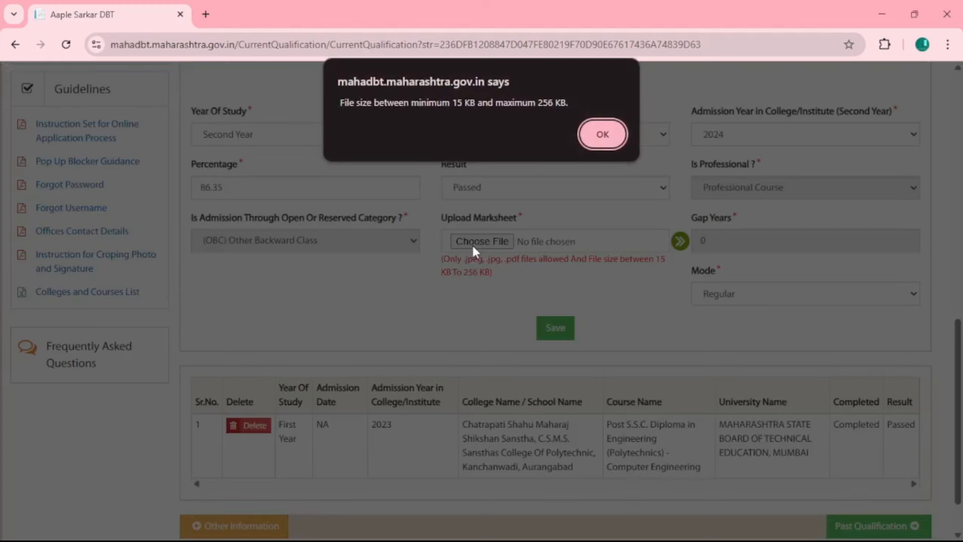
pyautogui.click(595, 142)
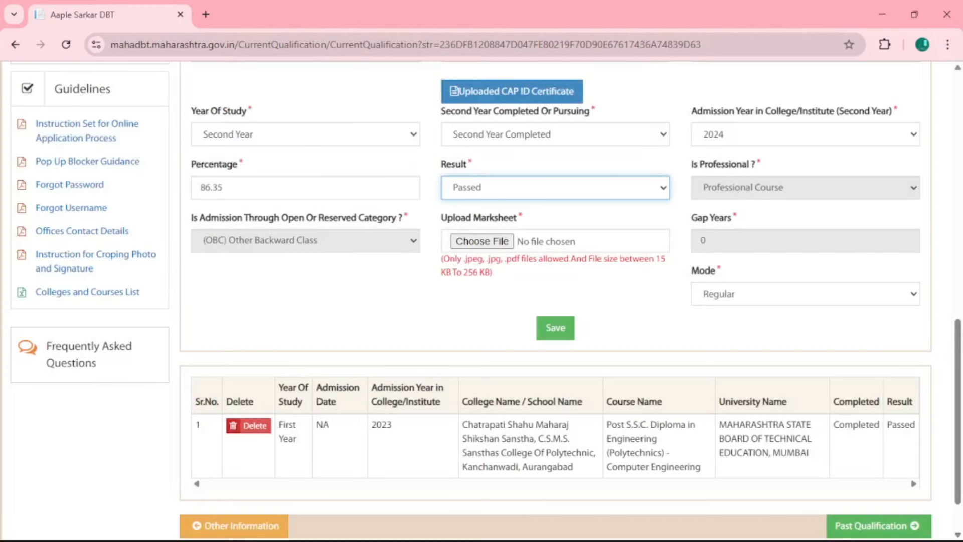
pyautogui.click(482, 241)
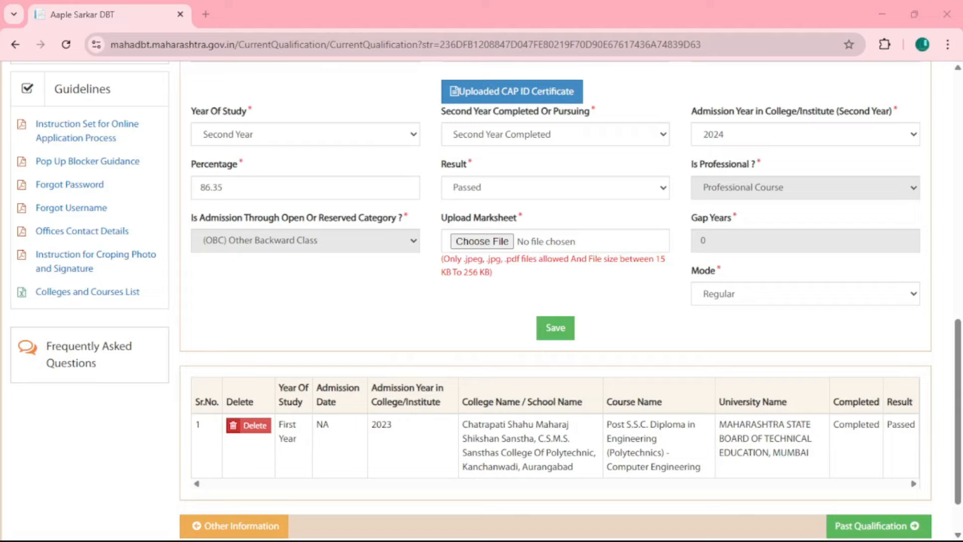
pyautogui.click(482, 241)
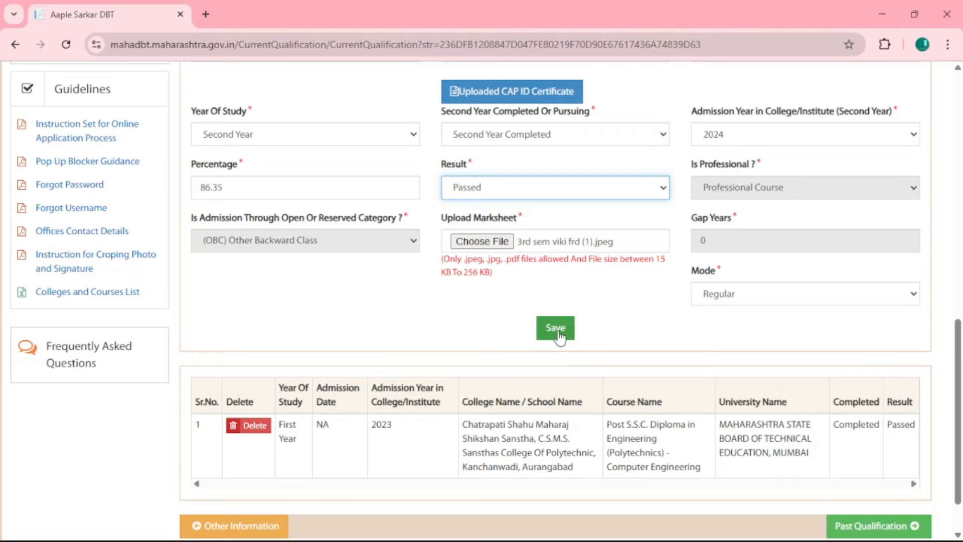
# - Save the Second Year entry and close the success message
pyautogui.click(559, 333)
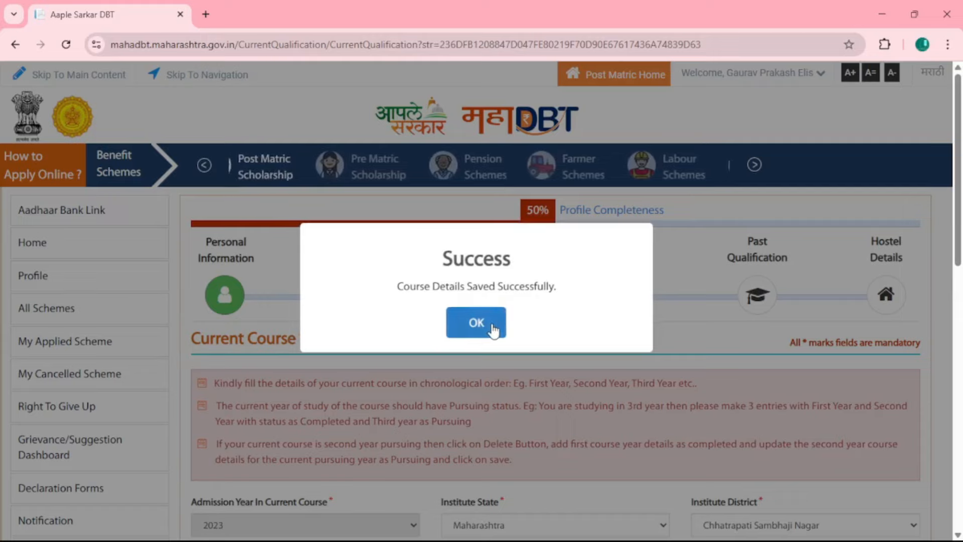
pyautogui.click(491, 325)
pyautogui.scroll(-10, 451, 333)
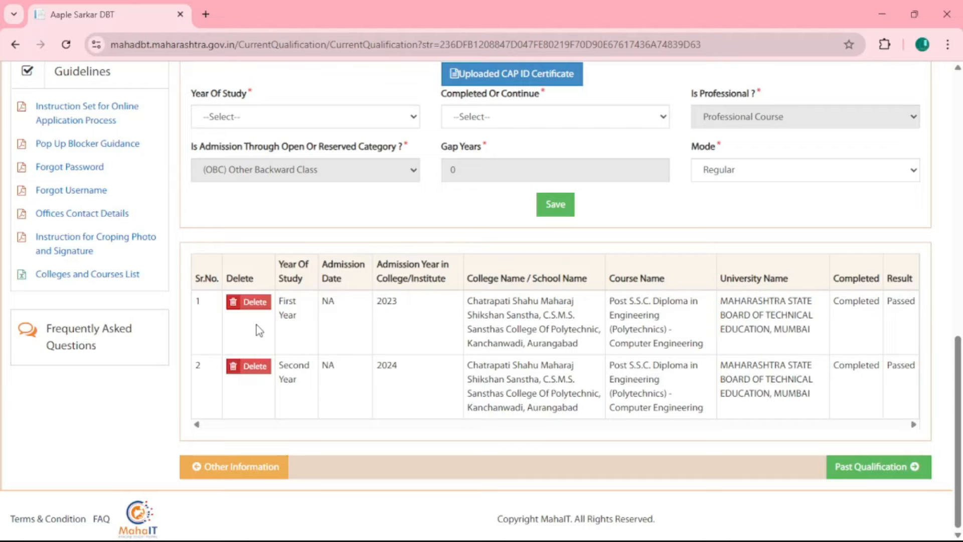
pyautogui.scroll(7, 668, 393)
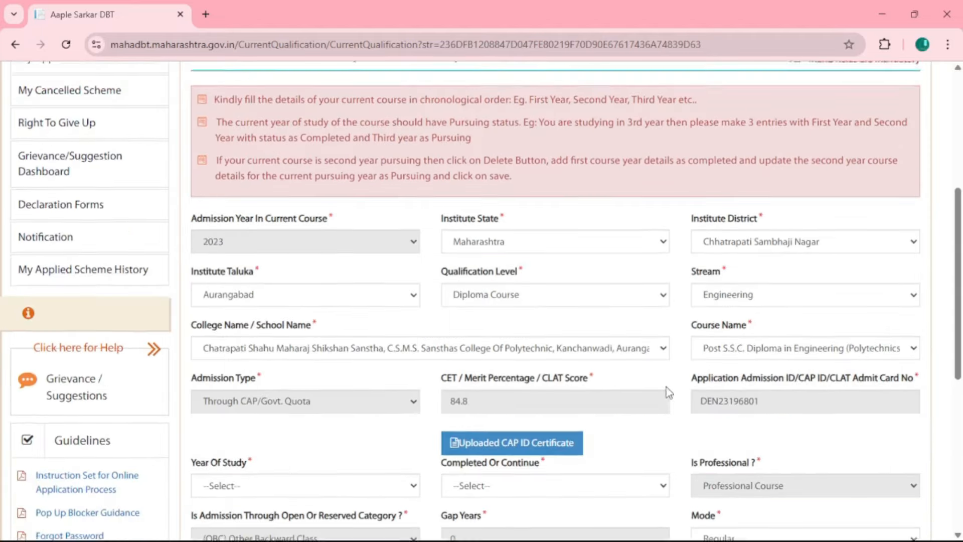
pyautogui.scroll(3, 533, 354)
pyautogui.scroll(-3, 537, 350)
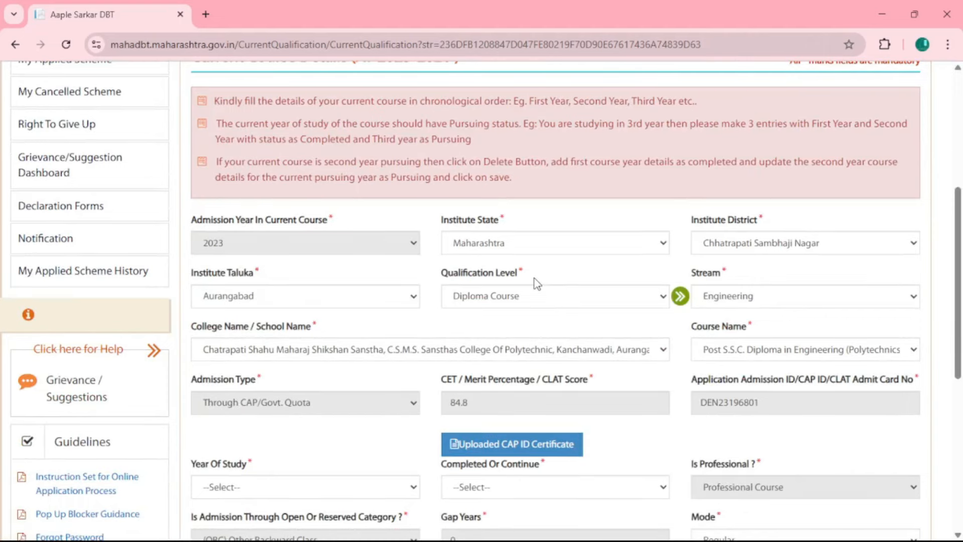
pyautogui.scroll(-3, 535, 300)
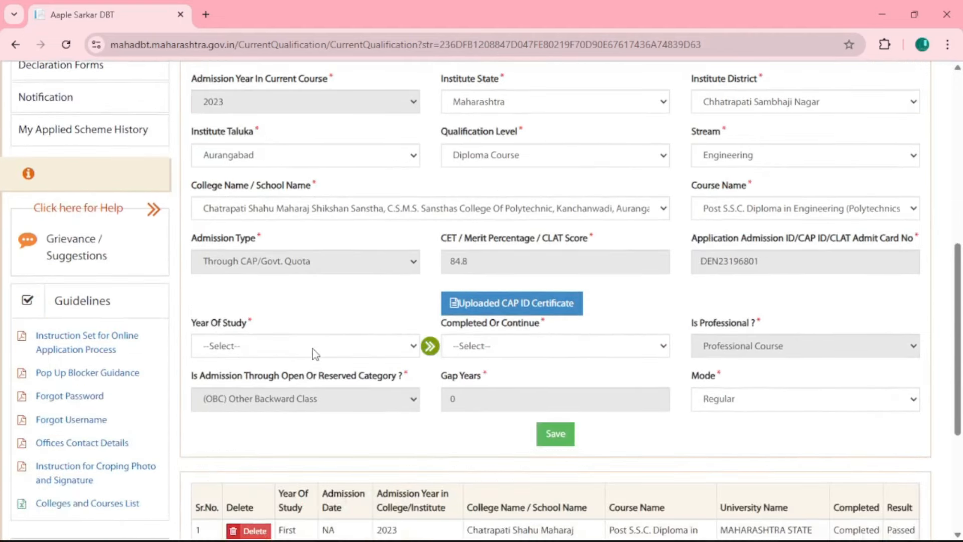
# - Set Year Of Study to Third Year, mark it Pursuing, and pick admission date 20/06/2025
pyautogui.click(259, 458)
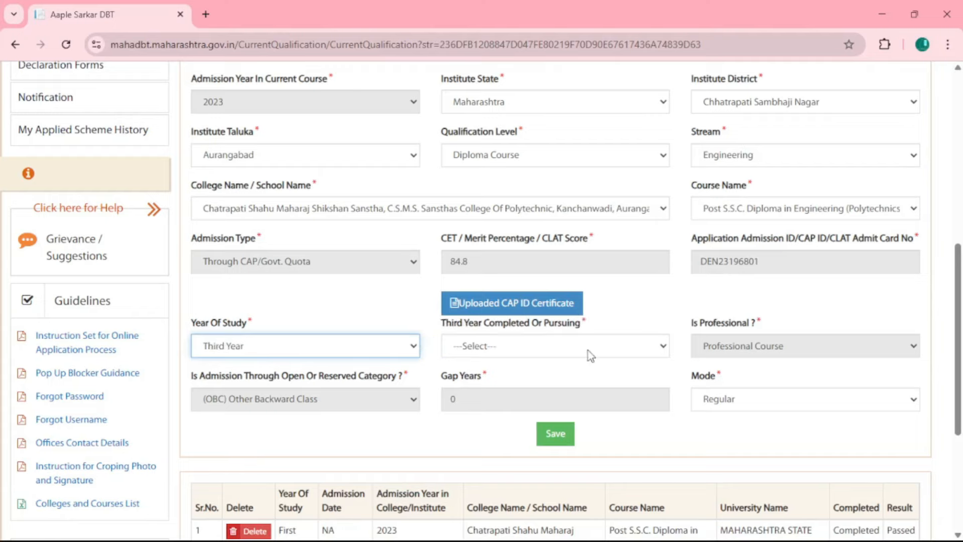
pyautogui.click(576, 351)
pyautogui.click(519, 388)
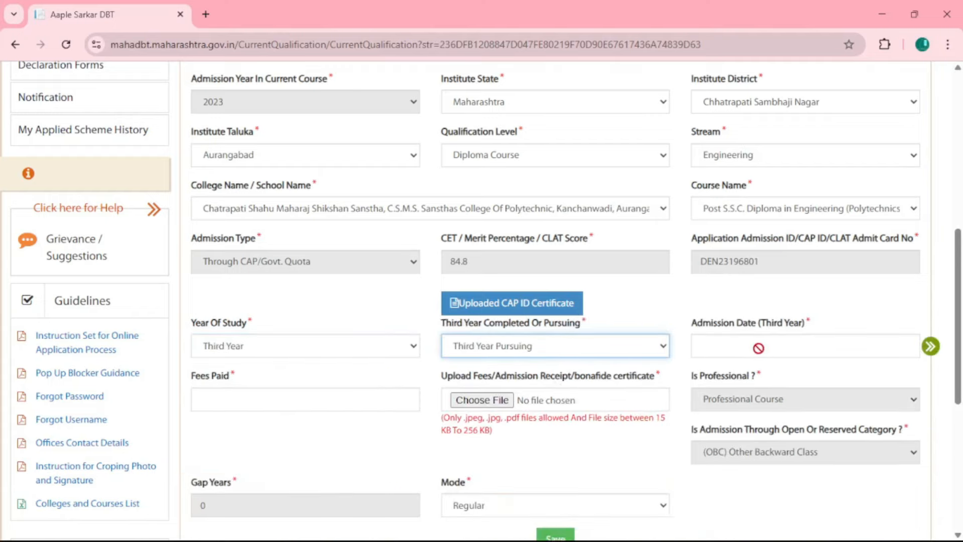
pyautogui.scroll(-3, 758, 346)
pyautogui.click(740, 206)
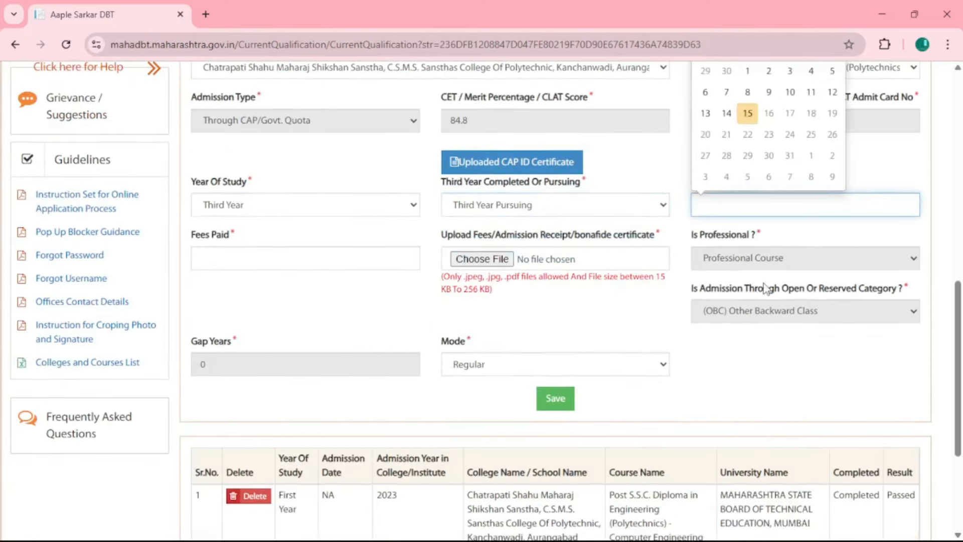
pyautogui.scroll(3, 744, 208)
pyautogui.click(709, 170)
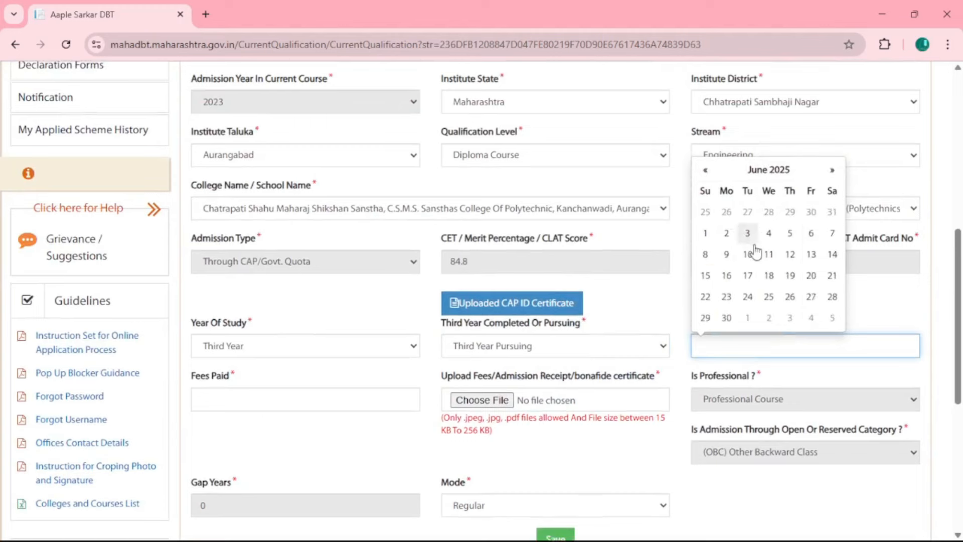
pyautogui.click(811, 275)
# - Enter 00 as the Fees Paid for the Third Year entry
pyautogui.scroll(1, 679, 315)
pyautogui.scroll(-2, 679, 314)
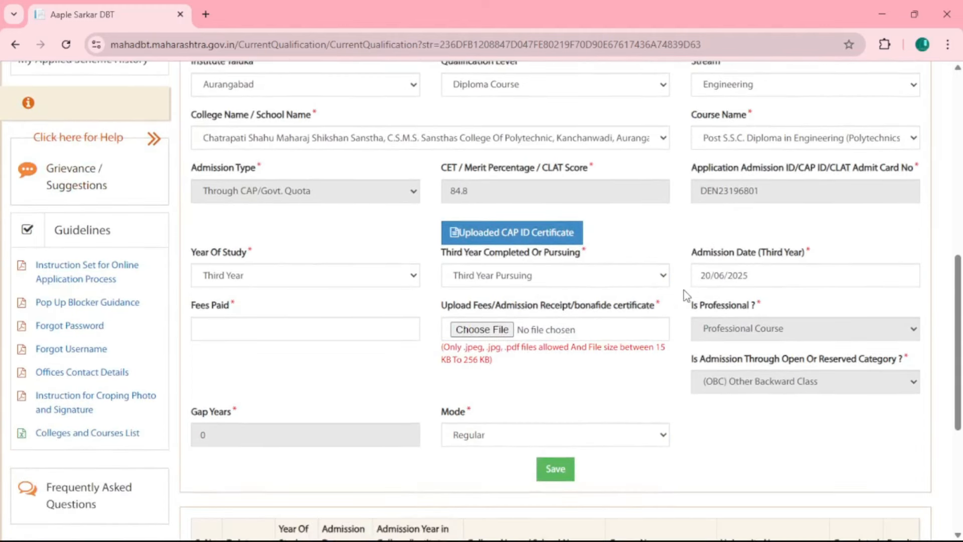
pyautogui.scroll(-1, 686, 296)
pyautogui.click(350, 257)
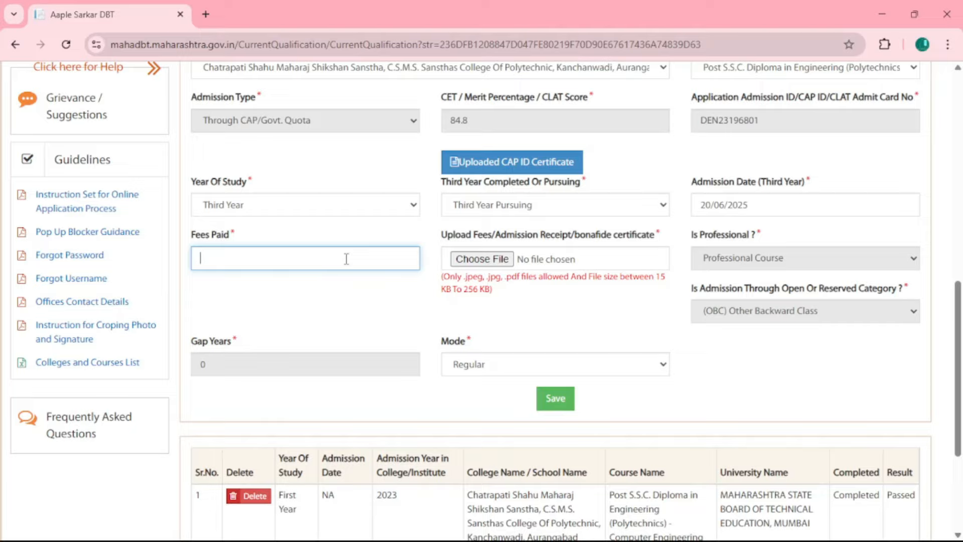
pyautogui.write('00')
pyautogui.click(535, 321)
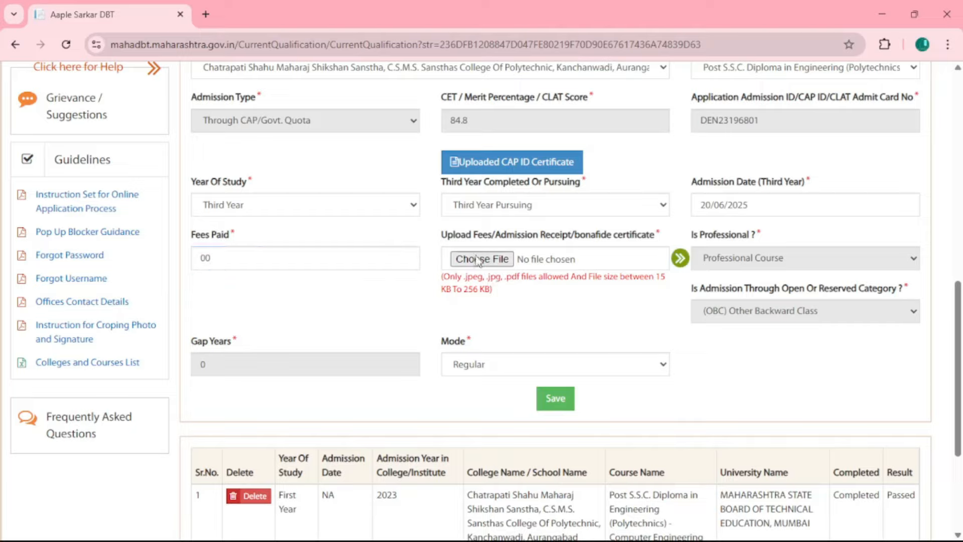
pyautogui.moveTo(442, 235); pyautogui.dragTo(657, 240)
pyautogui.click(571, 305)
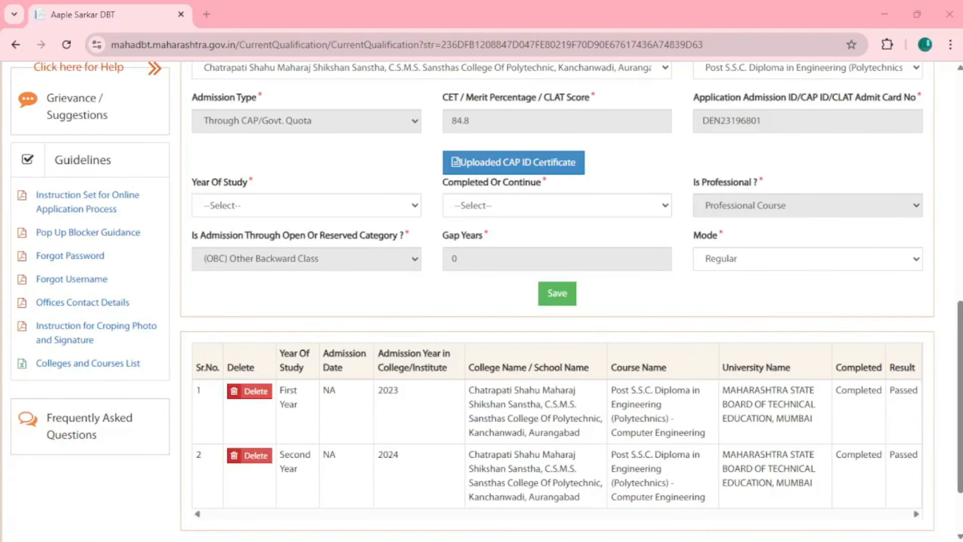
# - Re-select Third Year as Pursuing and re-enter 00 in Fees Paid
pyautogui.click(417, 205)
pyautogui.click(395, 217)
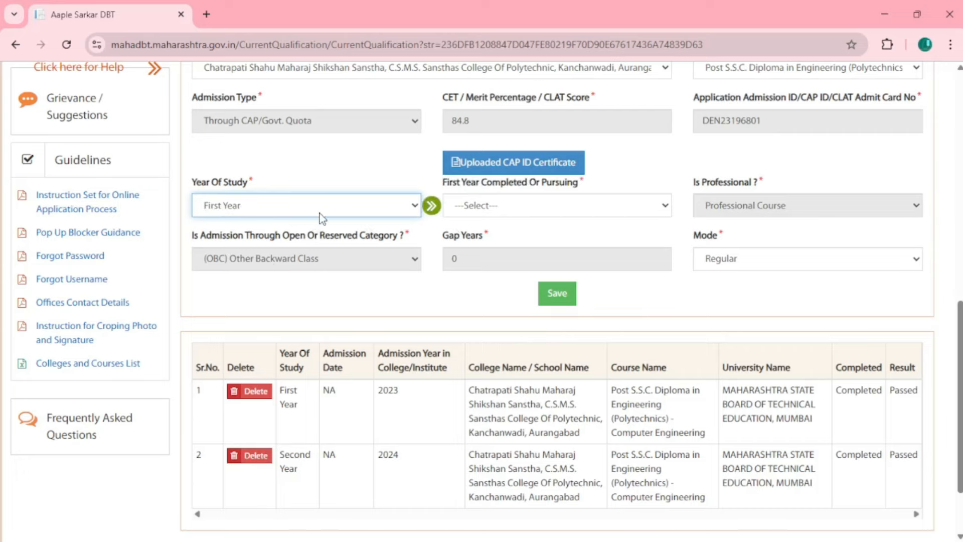
pyautogui.click(533, 209)
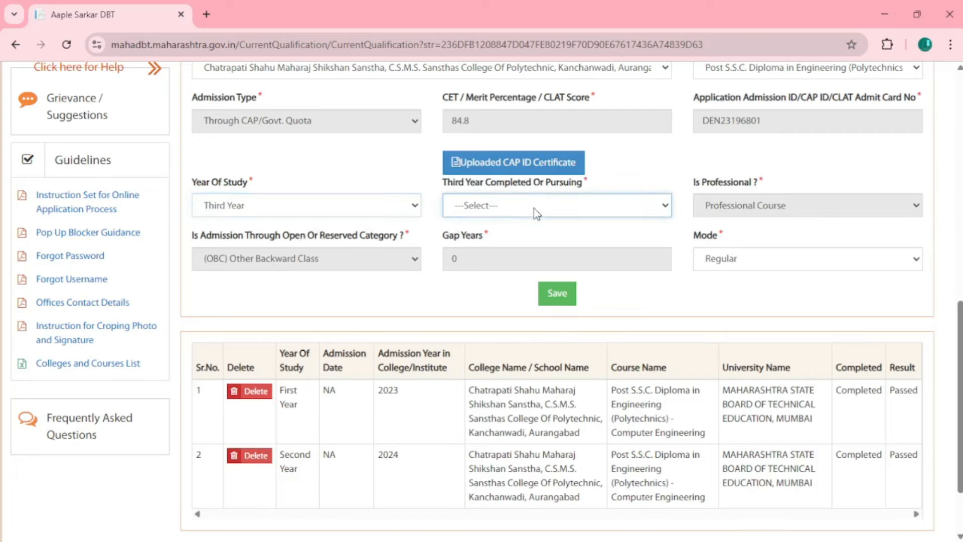
pyautogui.click(512, 256)
pyautogui.click(289, 258)
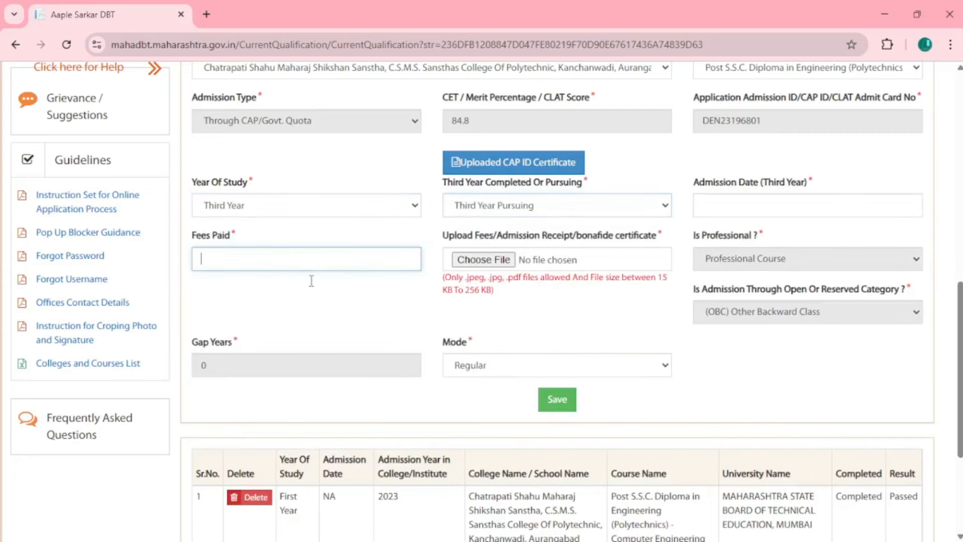
pyautogui.write('00')
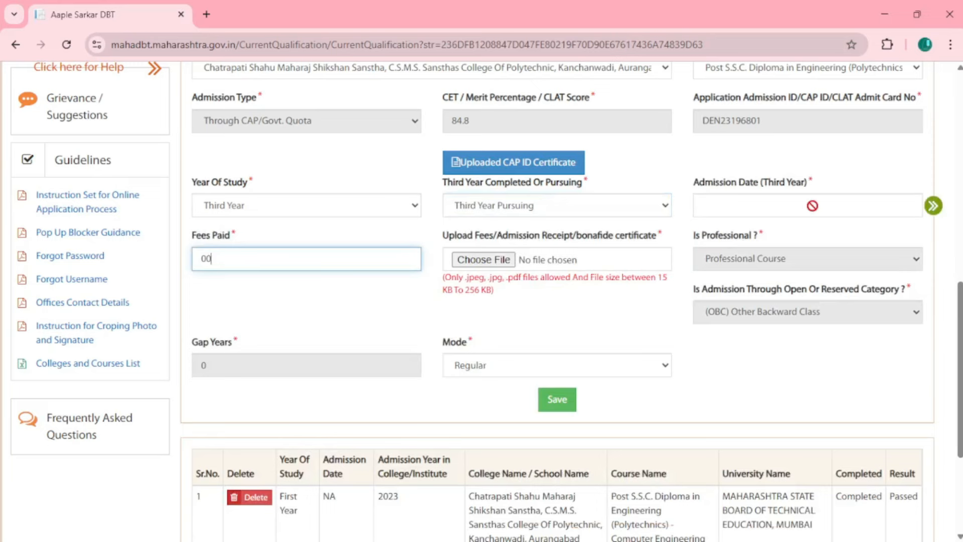
# - Re-pick 20 June 2025 as the admission date in the calendar
pyautogui.click(811, 204)
pyautogui.scroll(3, 778, 188)
pyautogui.click(707, 168)
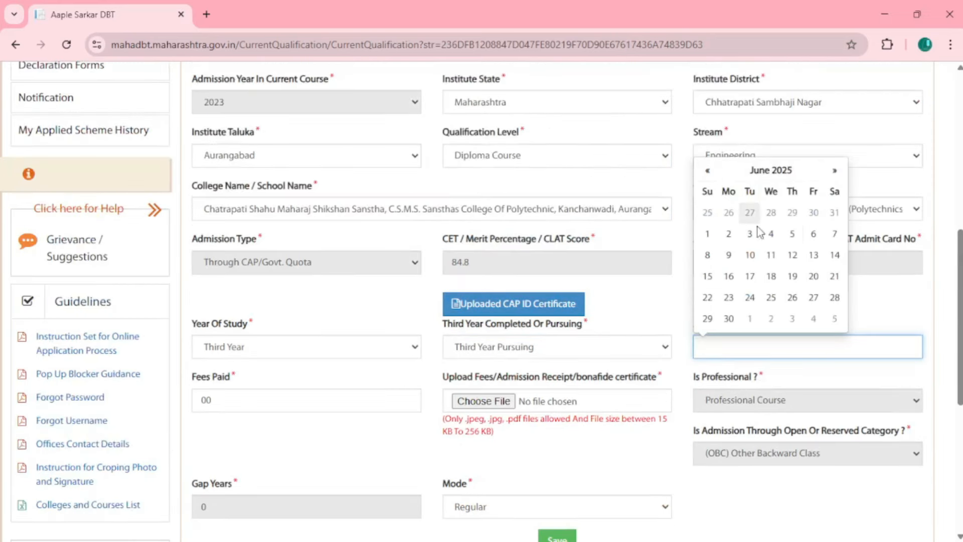
pyautogui.click(813, 277)
pyautogui.scroll(-3, 682, 362)
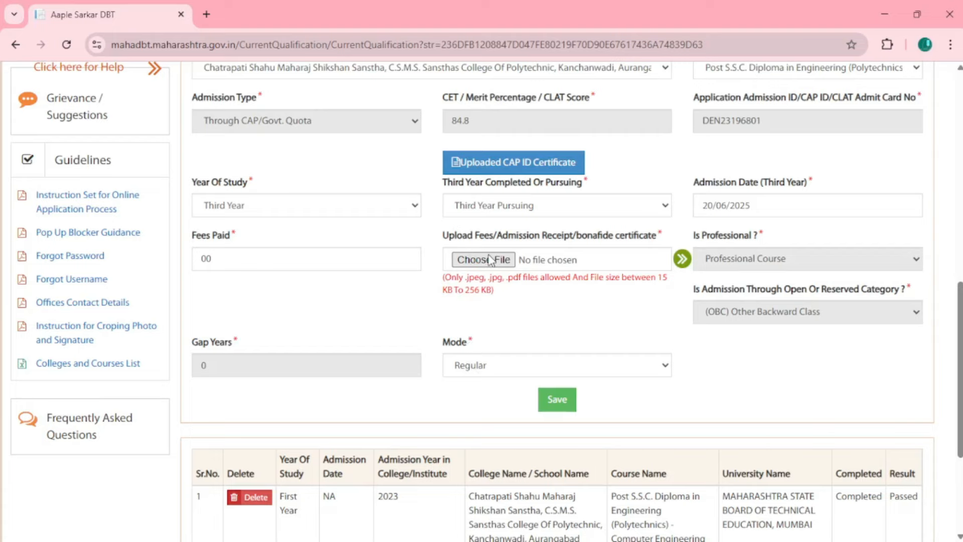
pyautogui.scroll(1, 490, 259)
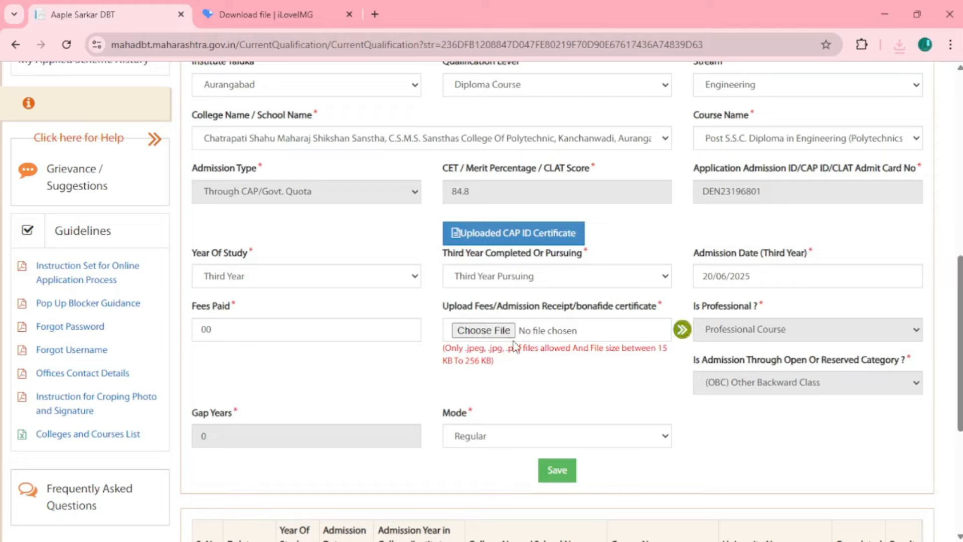
# - Try attaching the fees receipt image, which is rejected for special characters in its name
pyautogui.click(494, 334)
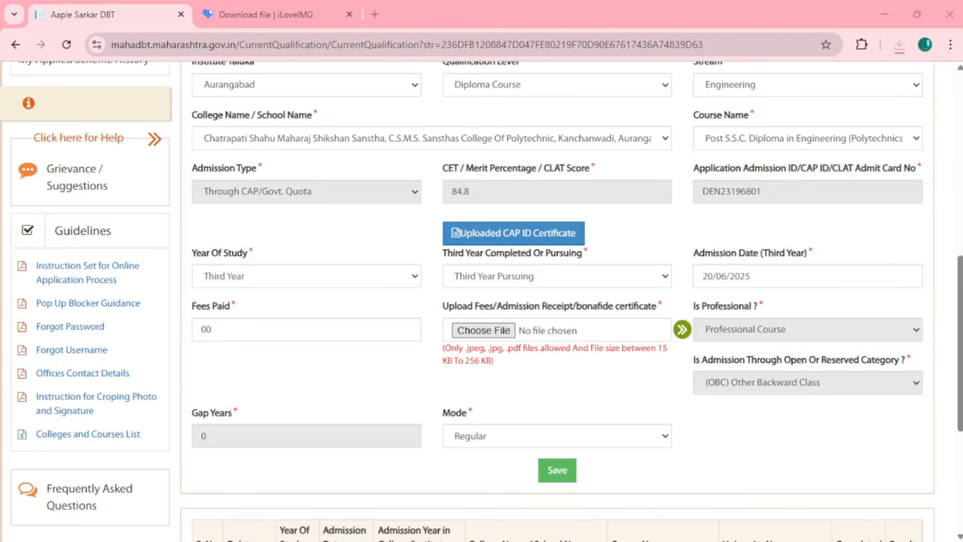
pyautogui.doubleClick(170, 130)
pyautogui.click(620, 129)
pyautogui.doubleClick(201, 171)
pyautogui.click(596, 135)
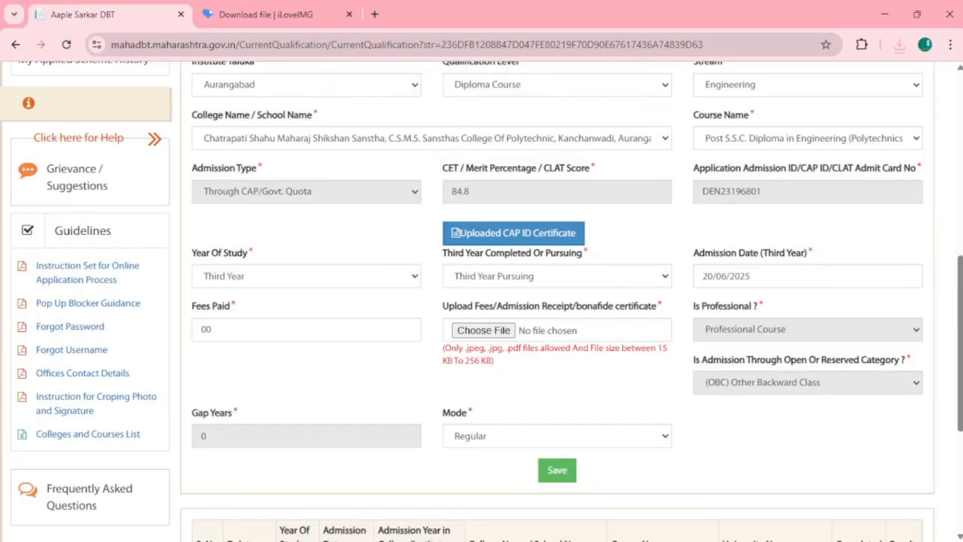
pyautogui.click(258, 525)
# - Attach a receipt image with a clean file name and save the Third Year entry
pyautogui.click(496, 335)
pyautogui.scroll(-4, 451, 388)
pyautogui.scroll(-1, 463, 387)
pyautogui.click(557, 206)
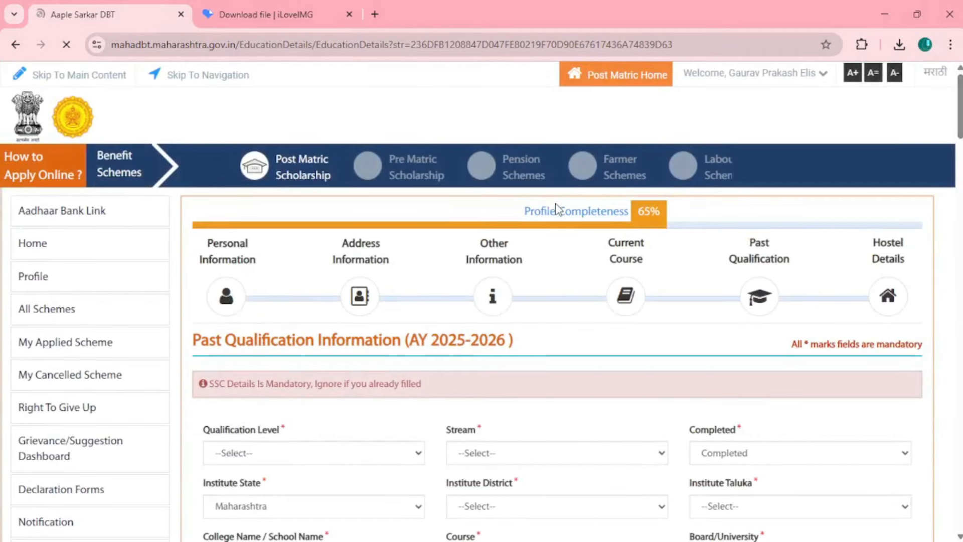
# - Set Stream to SSC, District to Chhatrapati Sambhaji Nagar and Taluka to Paithan
pyautogui.scroll(-3, 479, 298)
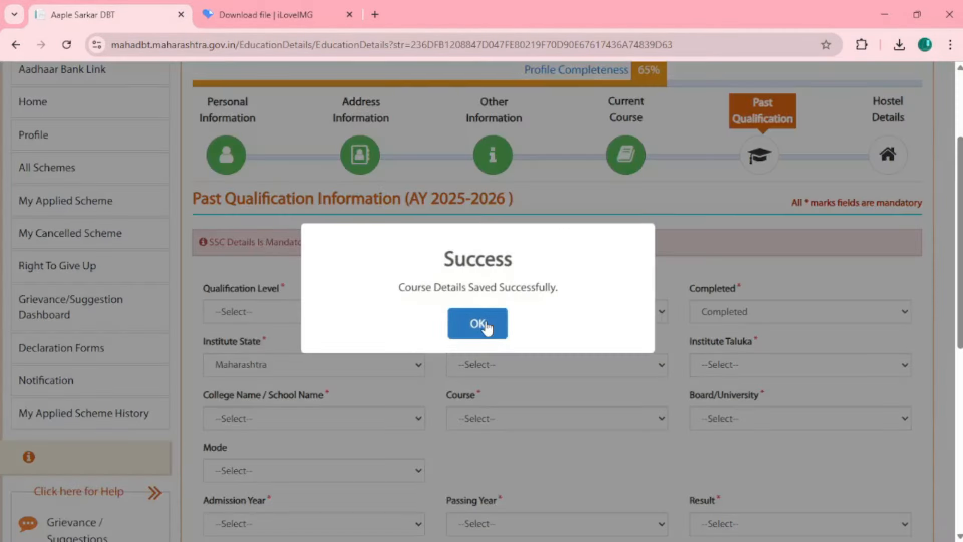
pyautogui.click(478, 324)
pyautogui.scroll(-3, 360, 324)
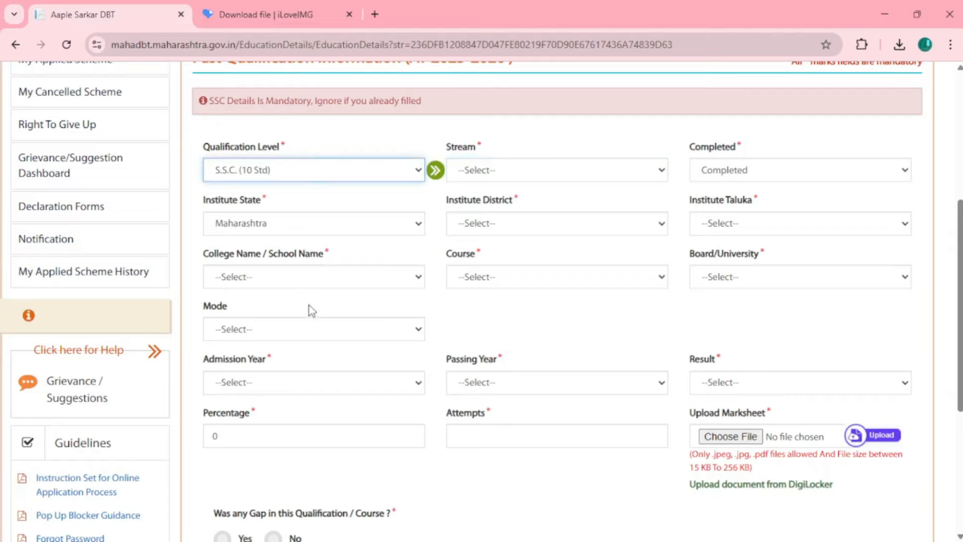
pyautogui.click(497, 169)
pyautogui.click(491, 200)
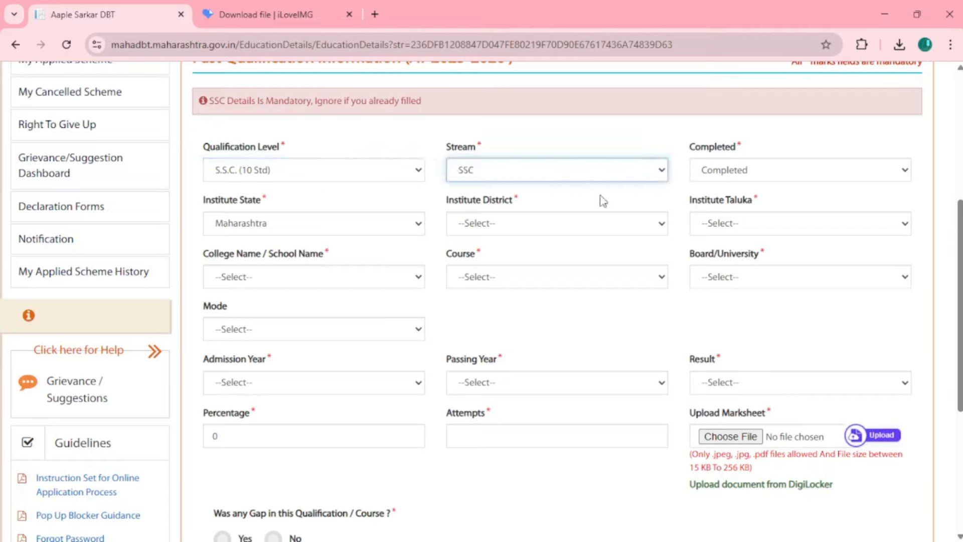
pyautogui.click(505, 219)
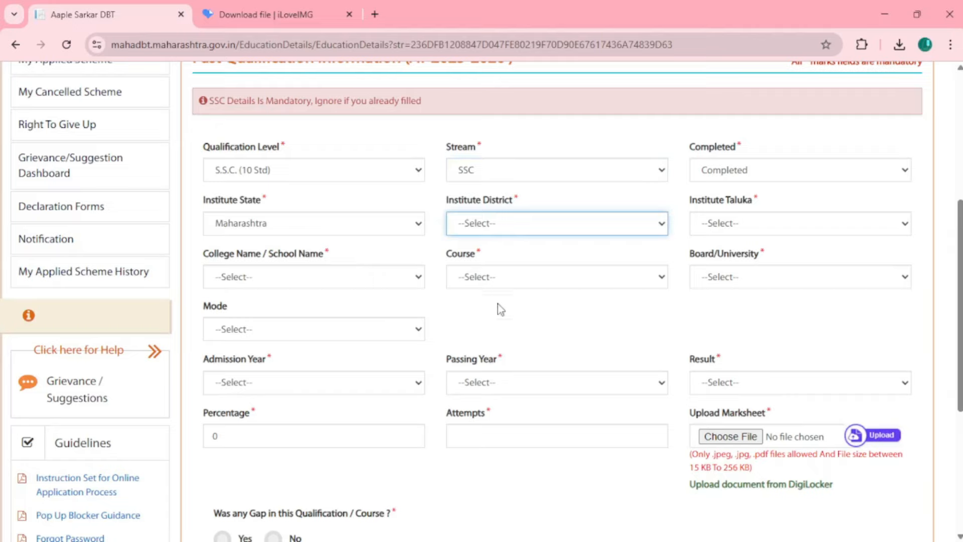
pyautogui.click(536, 388)
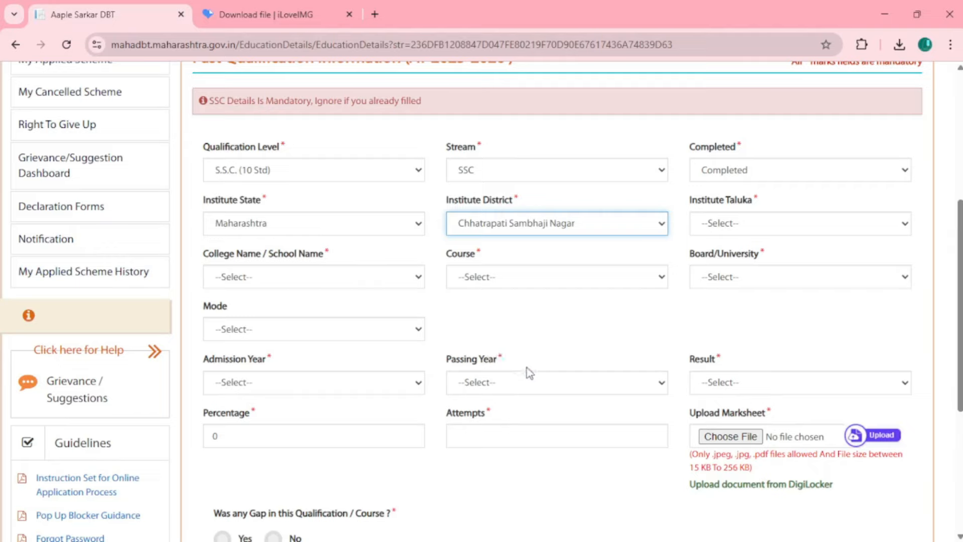
pyautogui.click(763, 233)
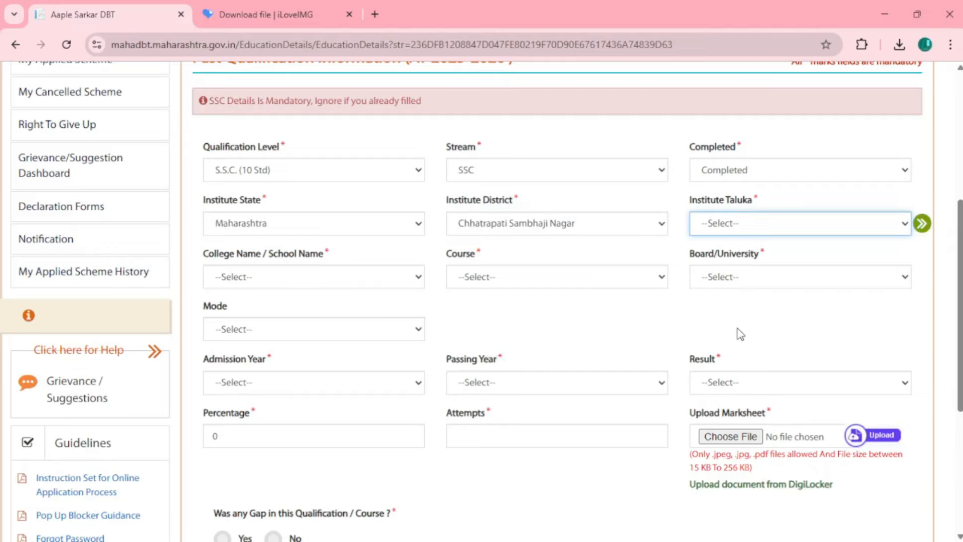
pyautogui.click(738, 333)
# - Set Course to SSC, Mode to Regular and Result to Passed
pyautogui.click(394, 278)
pyautogui.click(337, 321)
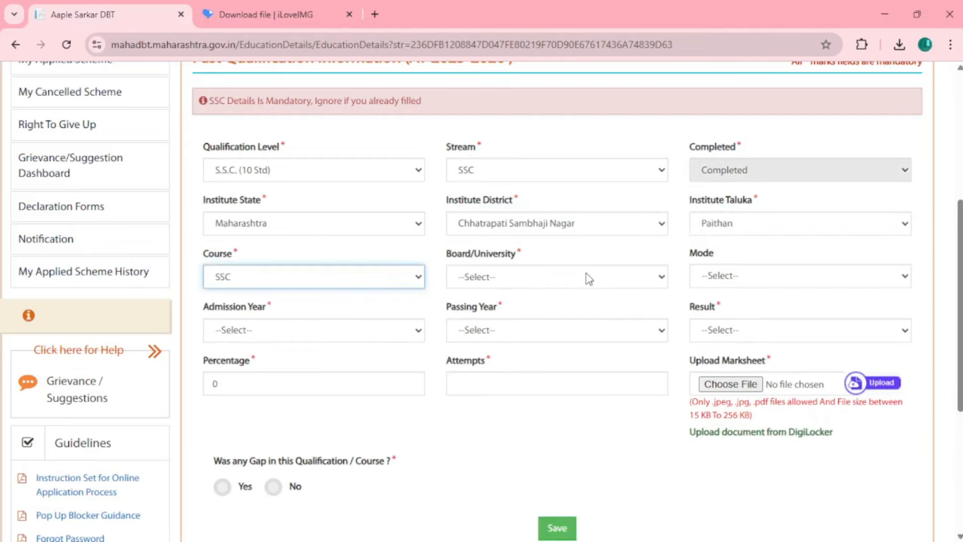
pyautogui.click(586, 278)
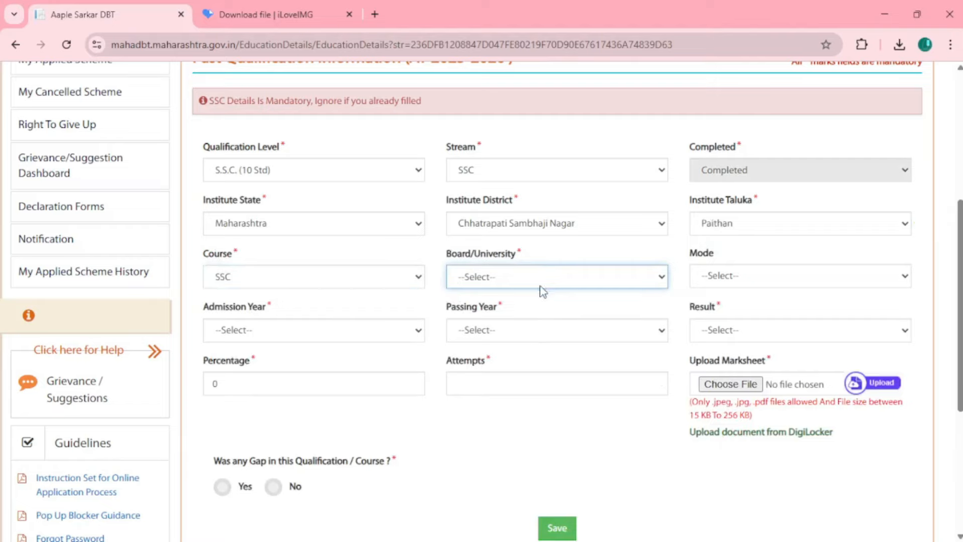
pyautogui.click(733, 277)
pyautogui.click(733, 317)
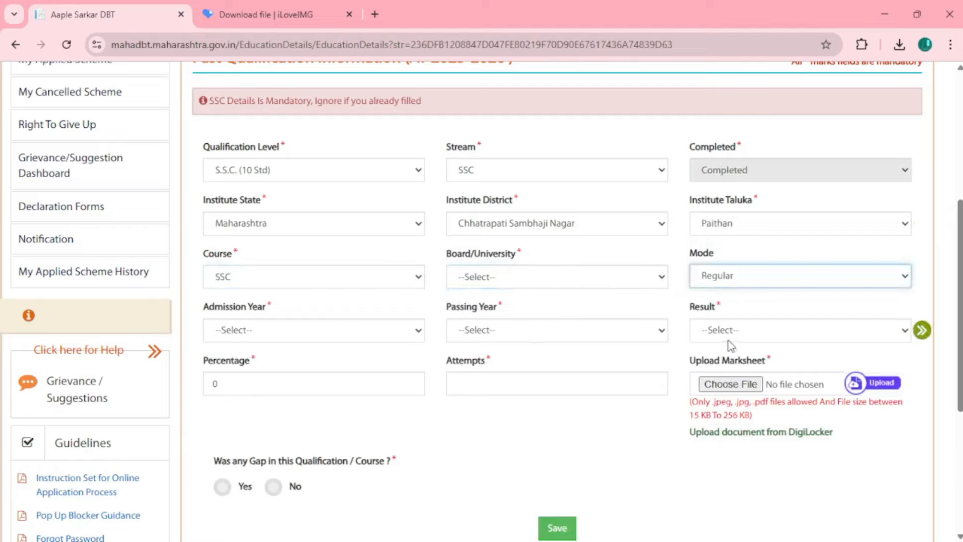
pyautogui.click(729, 337)
pyautogui.click(733, 374)
# - Set admission year 2023, passing year 2024, 1 attempt, and board Maharashtra State Board
pyautogui.click(566, 331)
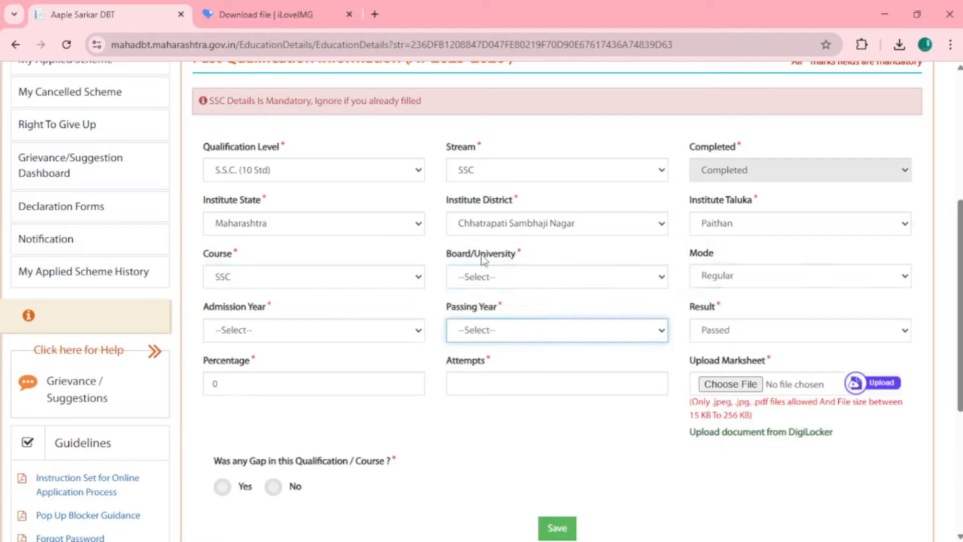
pyautogui.click(491, 277)
pyautogui.click(294, 337)
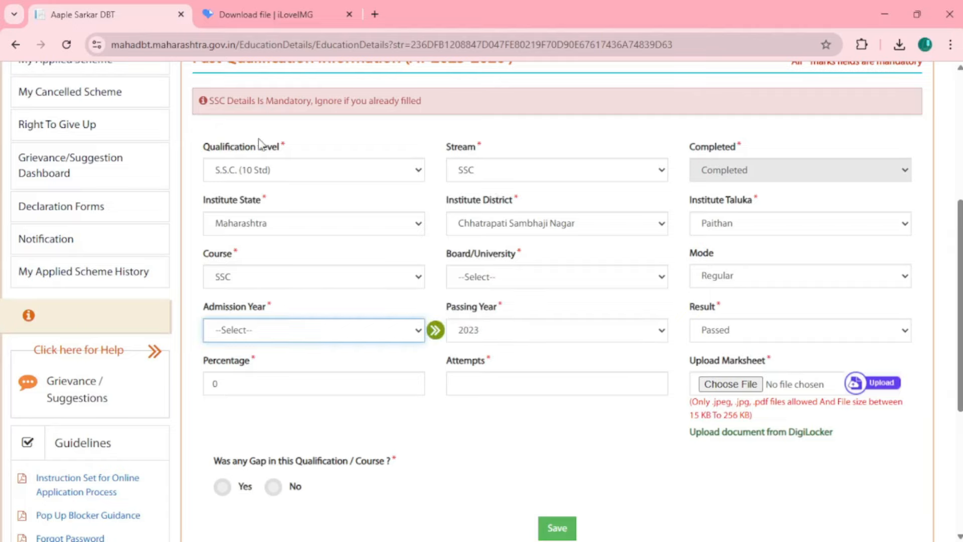
pyautogui.click(237, 307)
pyautogui.click(536, 339)
pyautogui.click(494, 380)
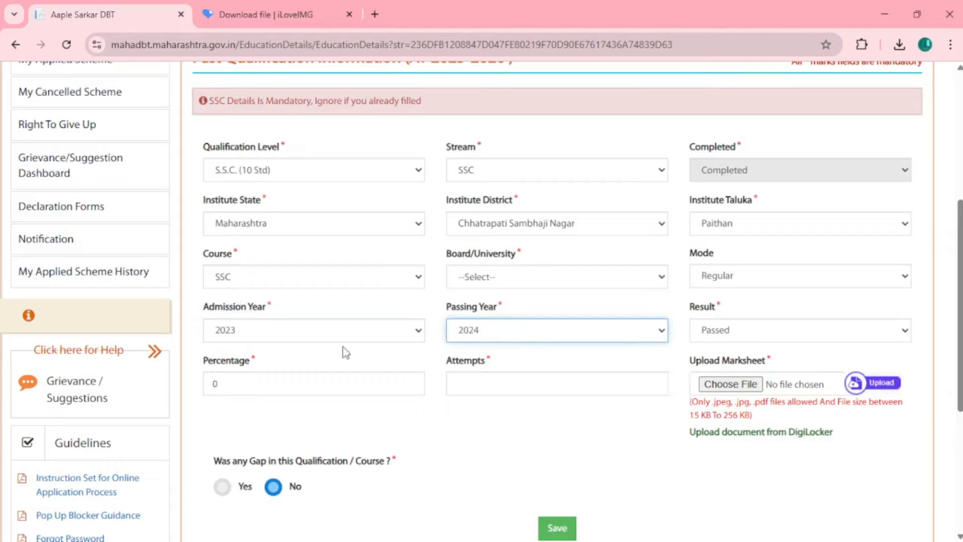
pyautogui.click(573, 385)
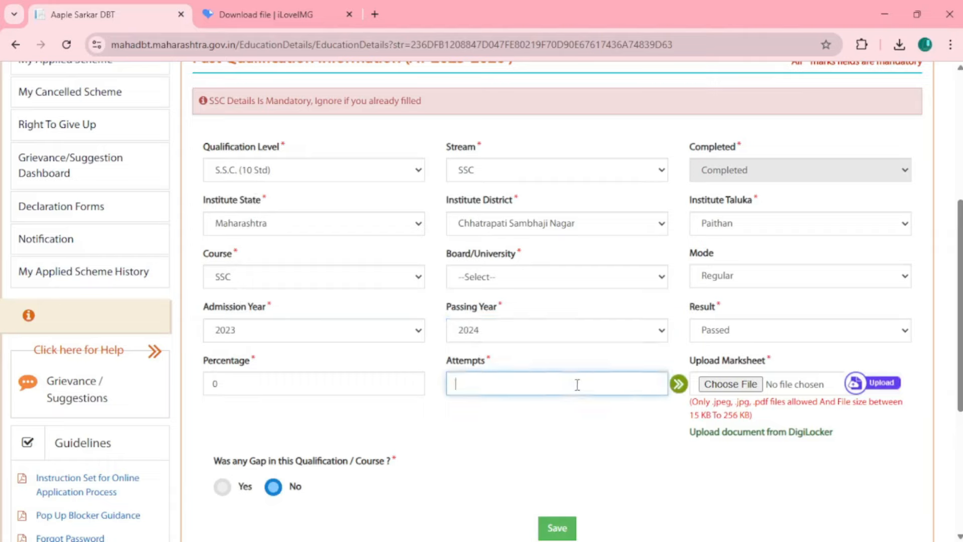
pyautogui.write('1')
pyautogui.click(491, 283)
pyautogui.click(501, 312)
# - Enter the exam seat number, FEB/MAR exam month and 424 marks, then validate the marksheet
pyautogui.scroll(-1, 745, 284)
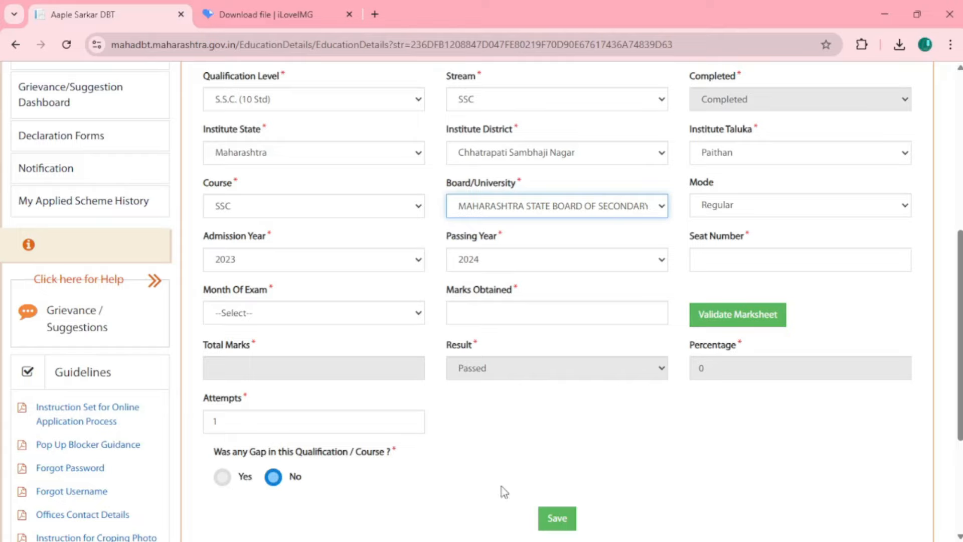
pyautogui.hotkey('alt', 'Tab')
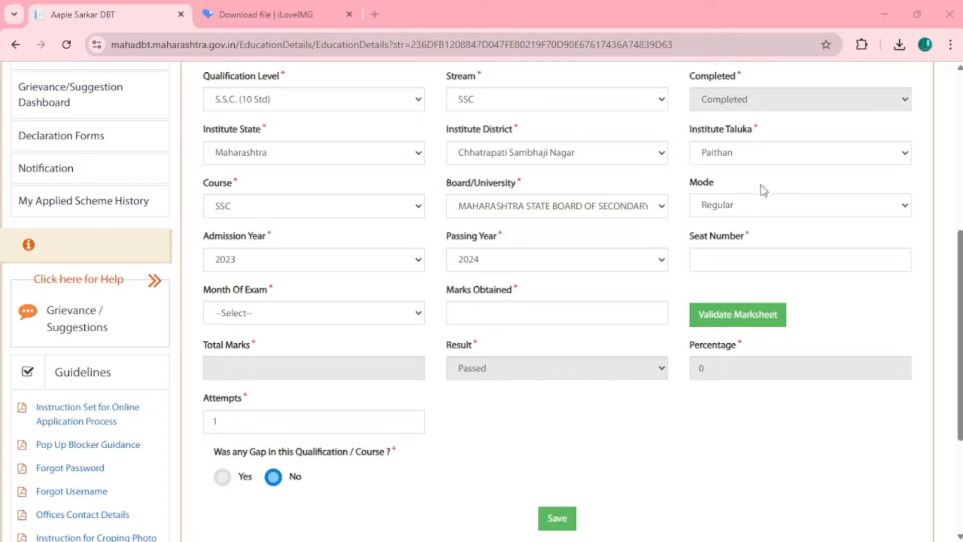
pyautogui.click(738, 259)
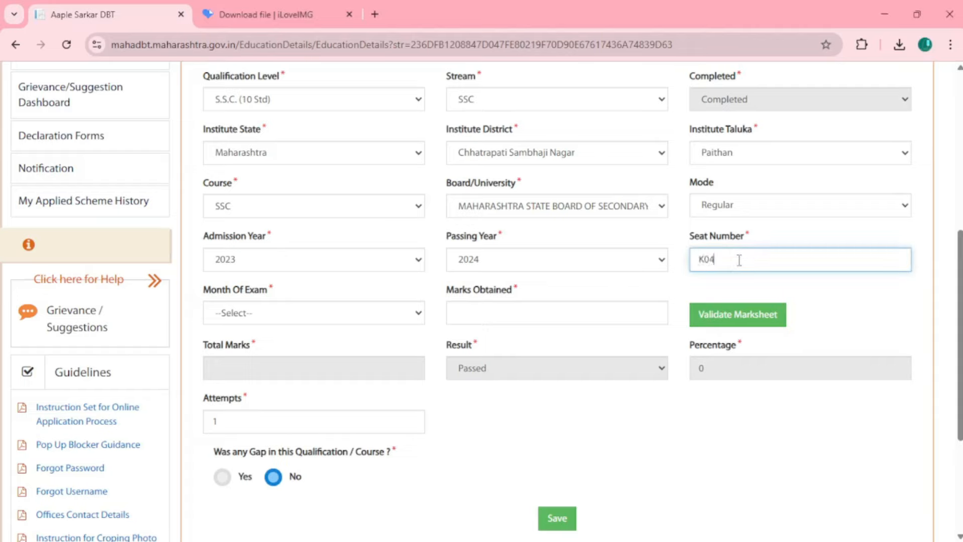
pyautogui.press('Tab')
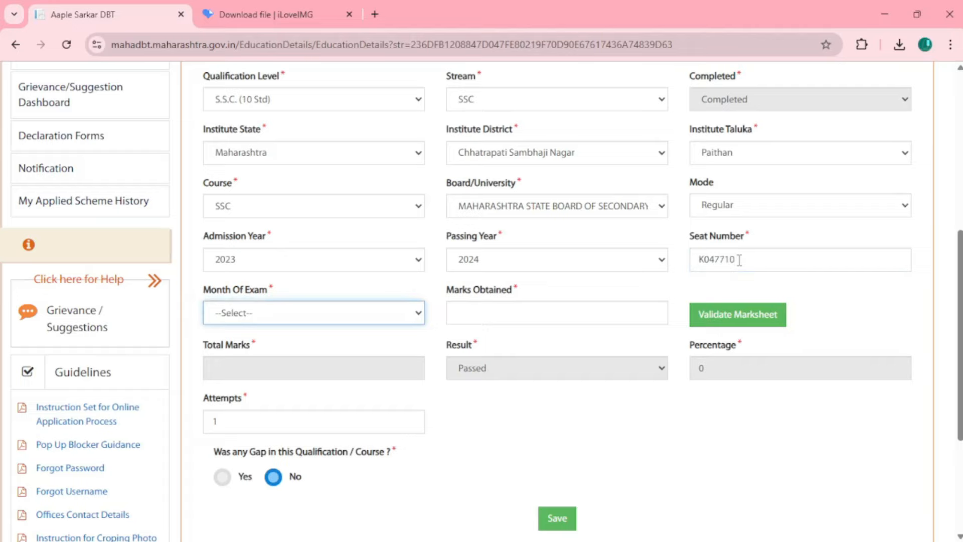
pyautogui.press('Down')
pyautogui.press('Tab')
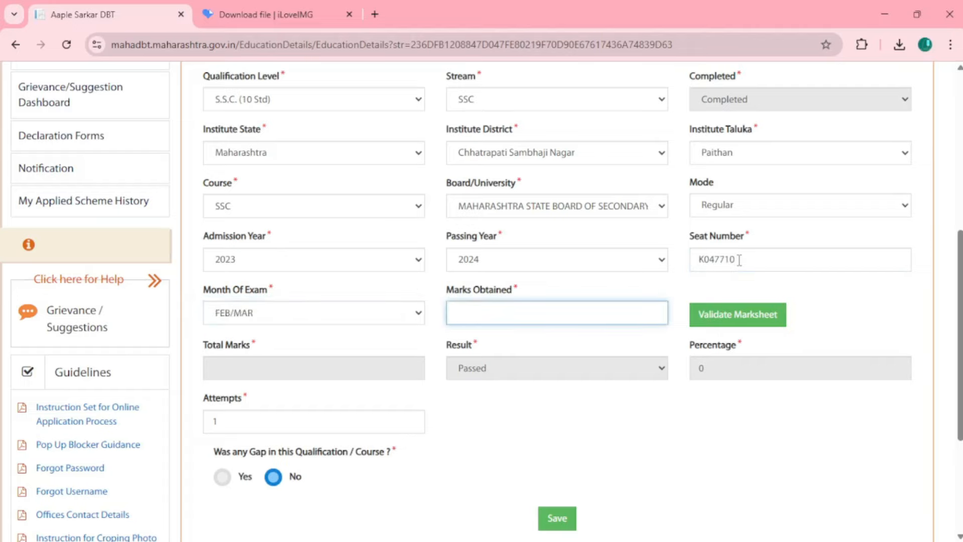
pyautogui.press('Tab')
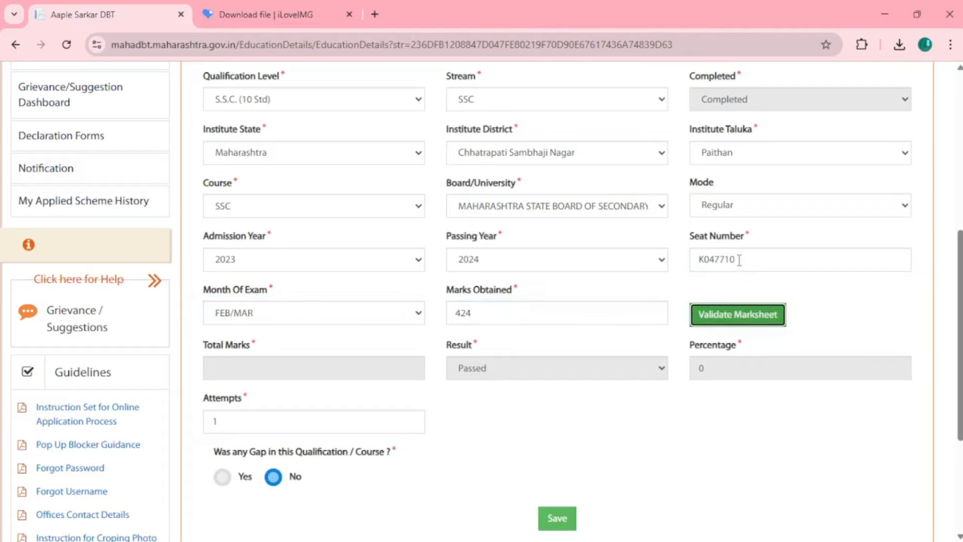
pyautogui.press('Return')
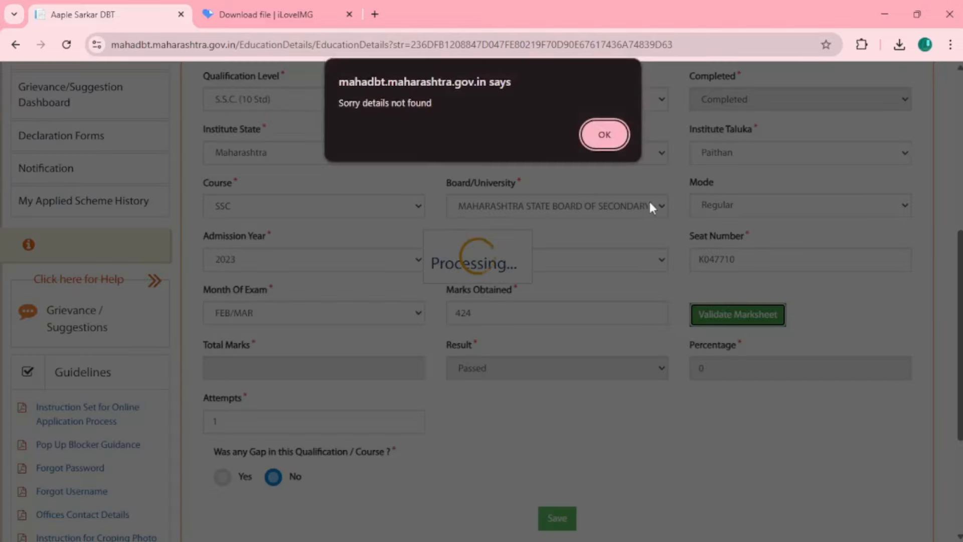
# - Enter 500 total marks with result Passed, giving an 84.80 percentage
pyautogui.click(618, 139)
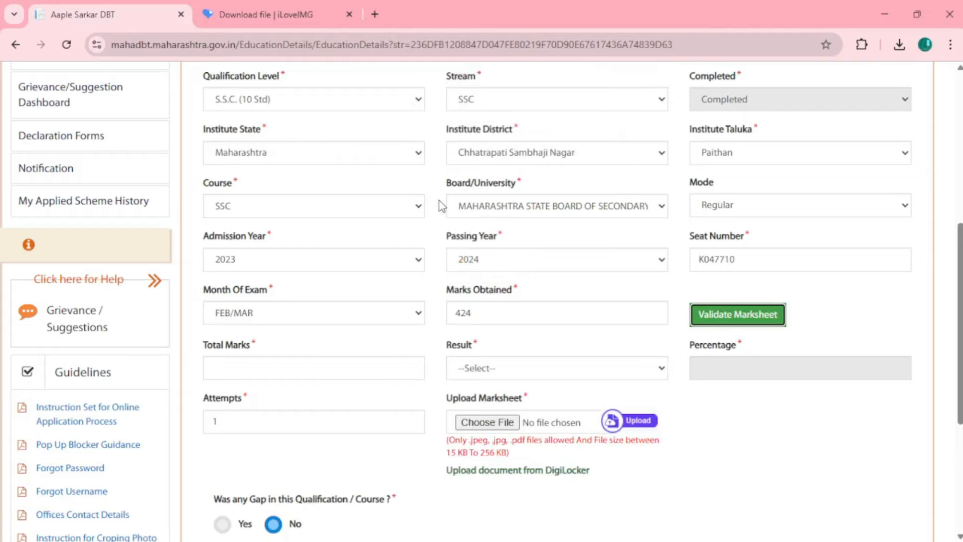
pyautogui.scroll(-3, 438, 200)
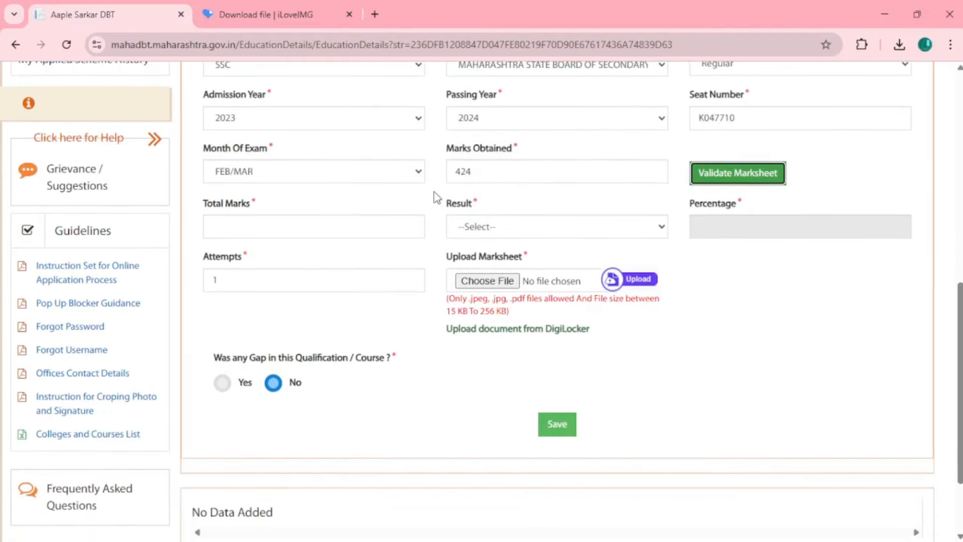
pyautogui.scroll(-1, 437, 197)
pyautogui.click(354, 157)
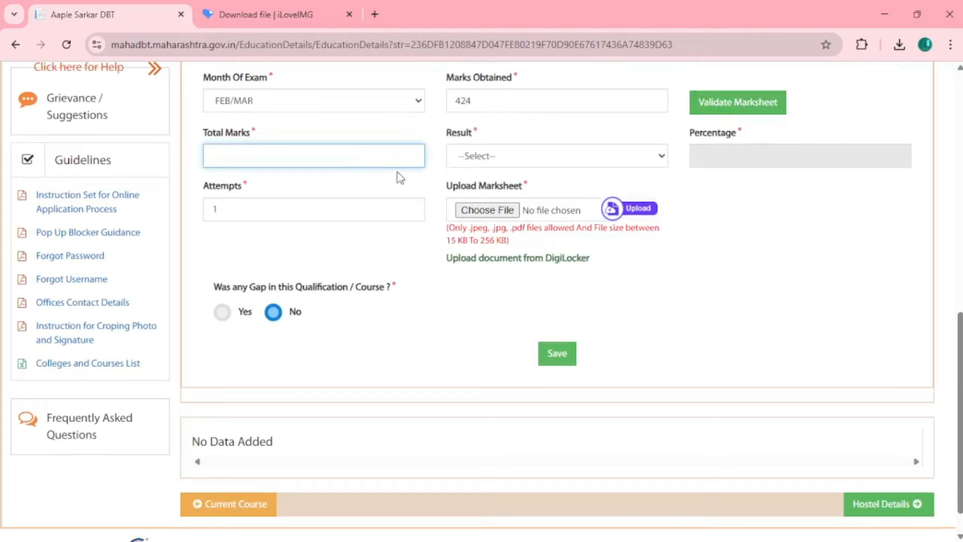
pyautogui.write('500')
pyautogui.press('Tab')
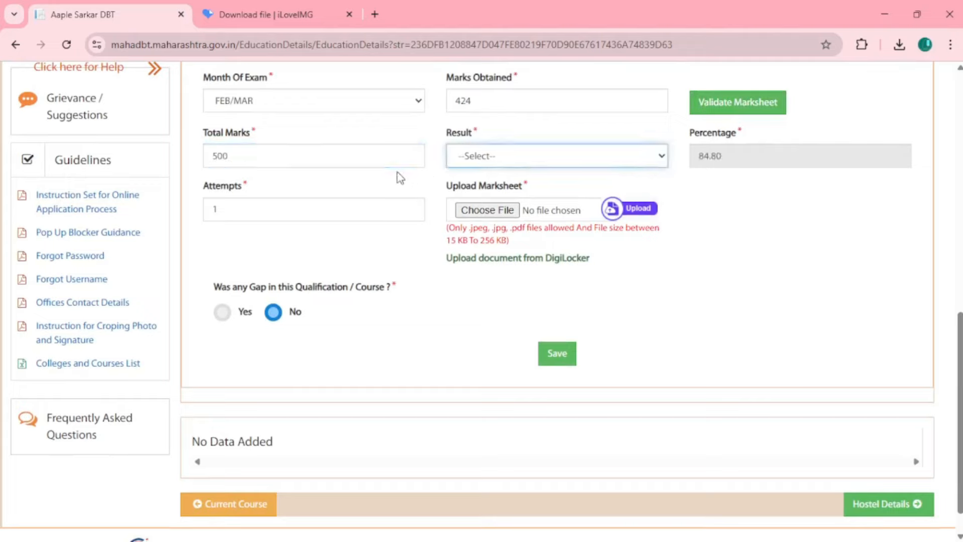
pyautogui.press('Down')
pyautogui.press('Tab')
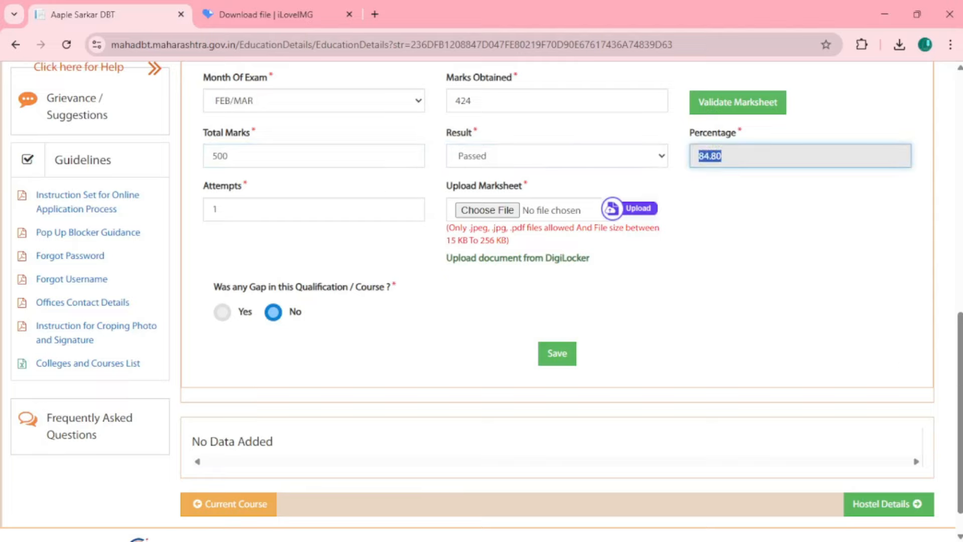
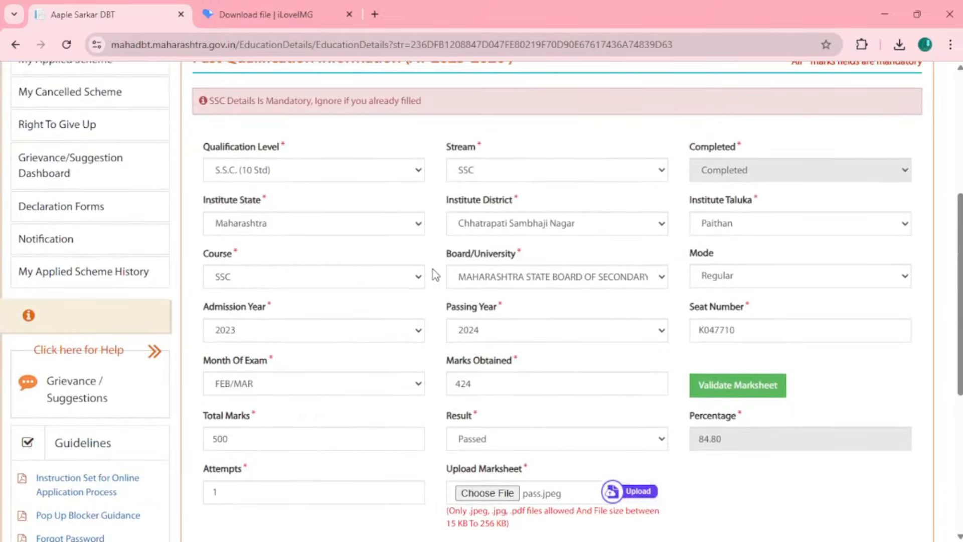
# - Save the SSC entry: Passed, 424 of 500 marks, 84.80%
pyautogui.scroll(-5, 437, 273)
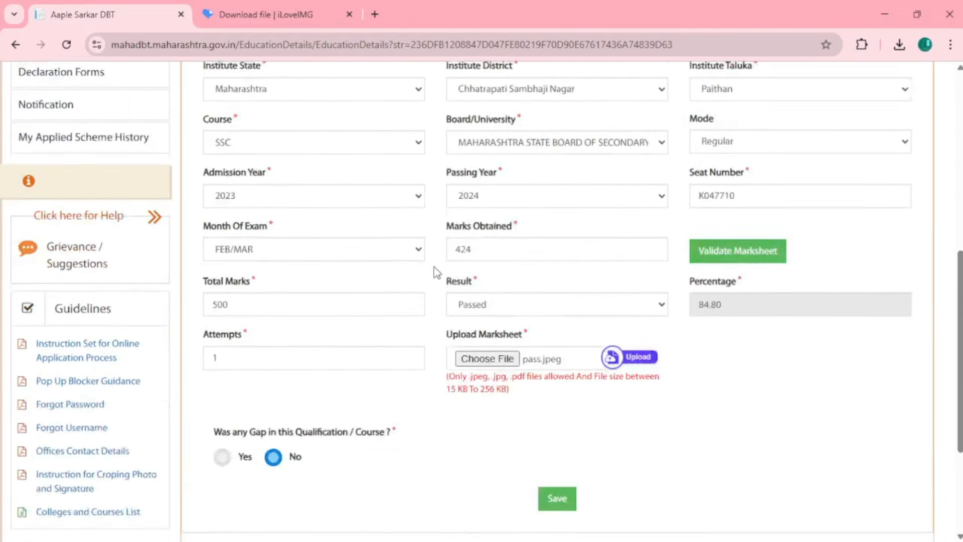
pyautogui.click(563, 323)
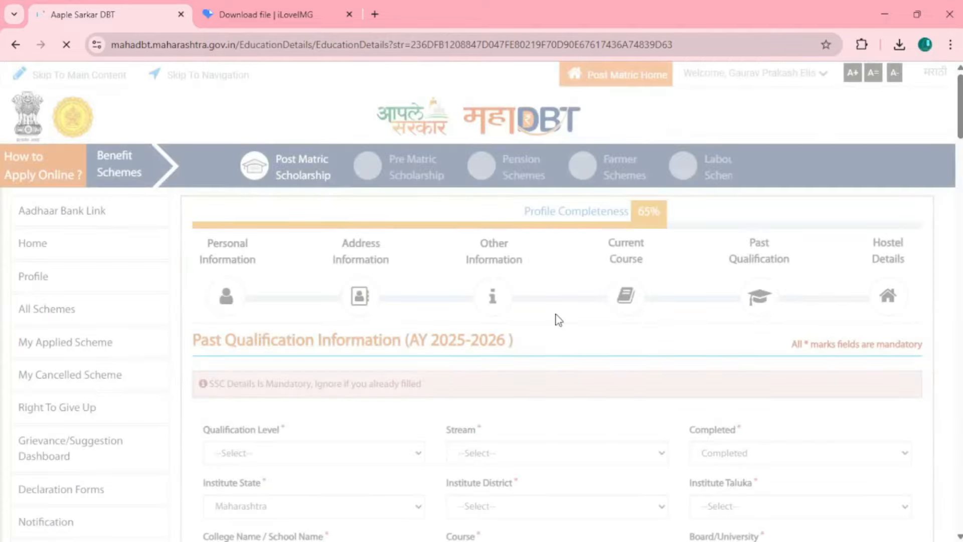
# - Set the hostel beneficiary category to Day Scholar
pyautogui.scroll(-8, 787, 254)
pyautogui.scroll(4, 411, 159)
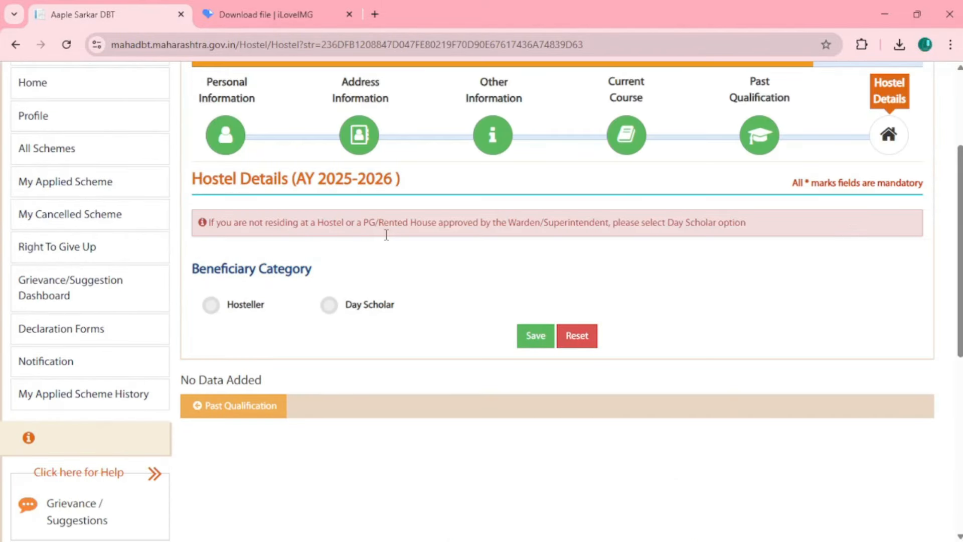
pyautogui.click(211, 324)
pyautogui.scroll(-5, 434, 360)
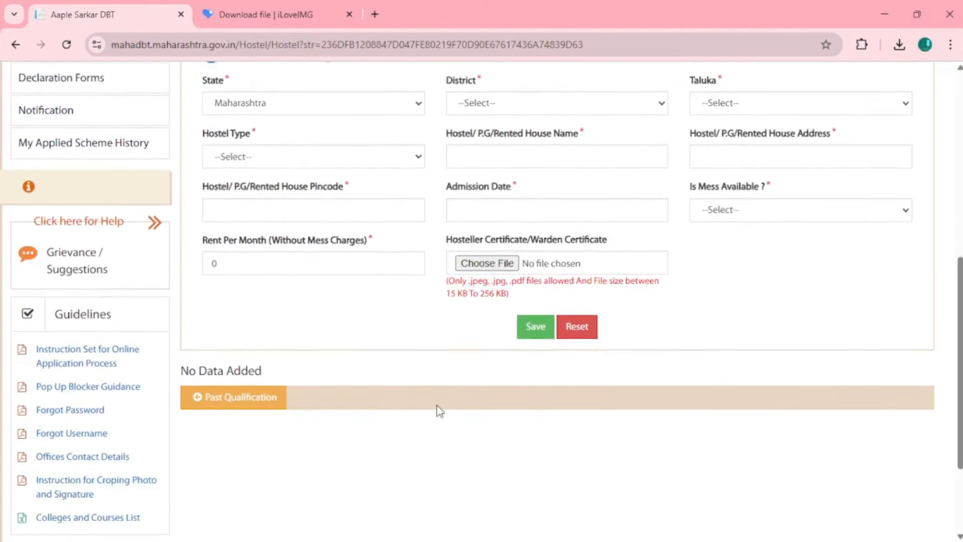
pyautogui.scroll(6, 415, 369)
pyautogui.click(330, 396)
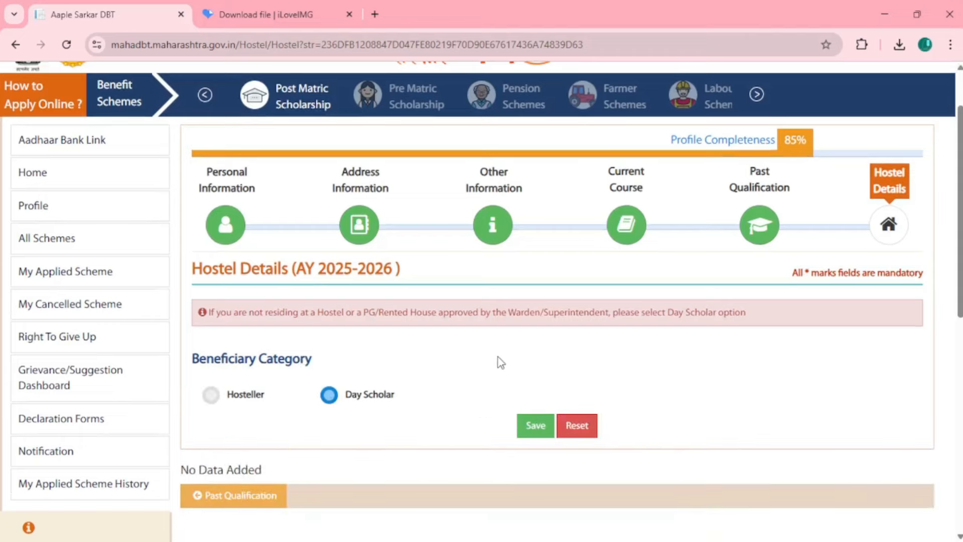
# - Save the hostel details, confirm success, and open All Schemes
pyautogui.click(537, 429)
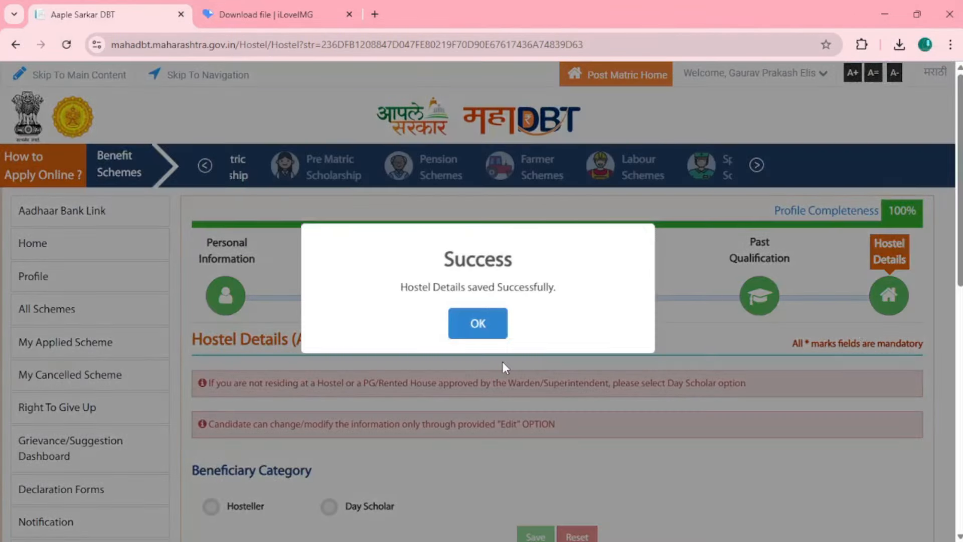
pyautogui.click(489, 323)
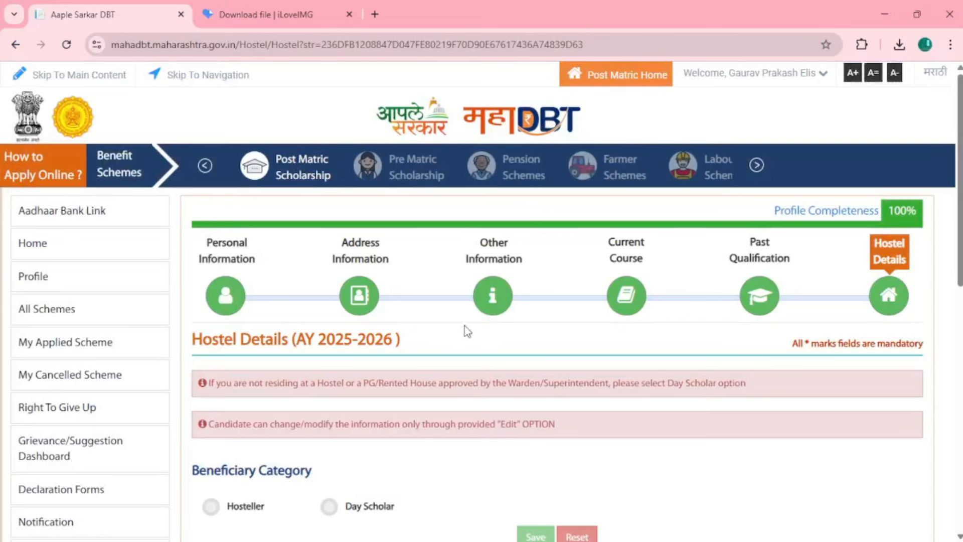
pyautogui.click(96, 319)
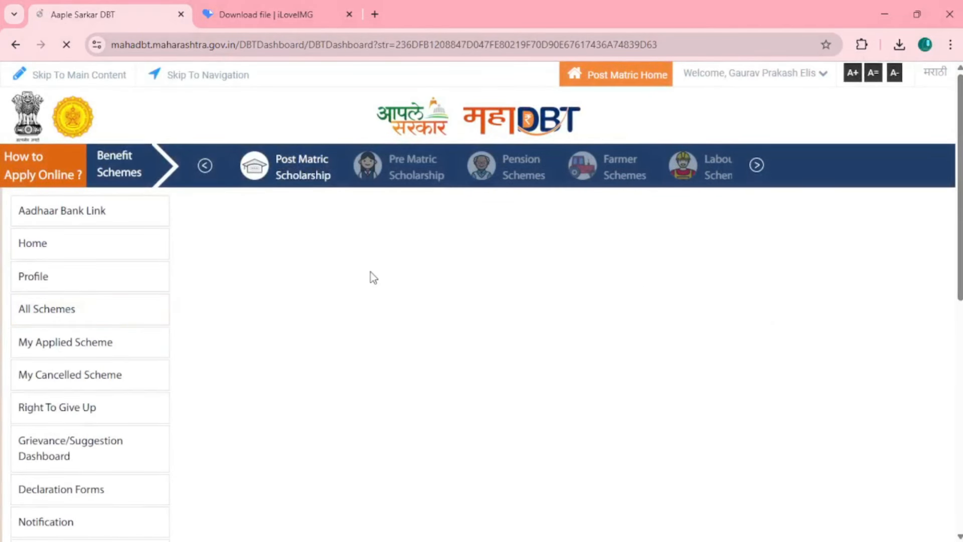
# - Find Post Matric Scholarship to OBC Students under OBC, SEBC, VJNT & SBC Welfare and apply
pyautogui.click(338, 318)
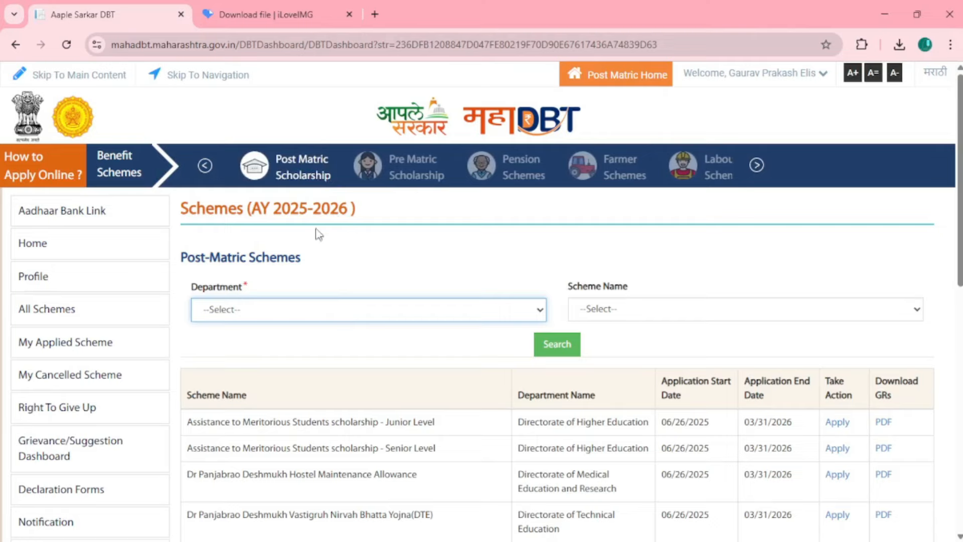
pyautogui.click(342, 225)
pyautogui.click(689, 314)
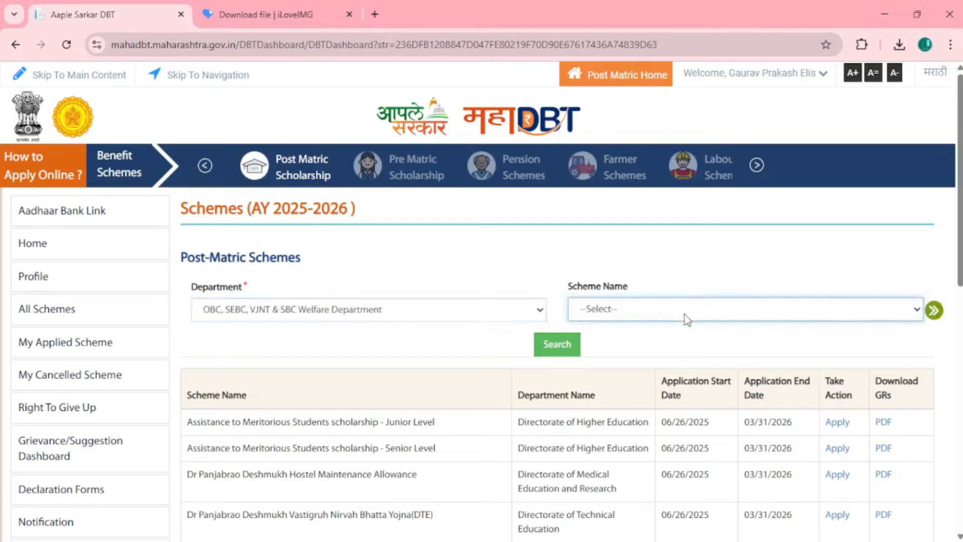
pyautogui.click(556, 344)
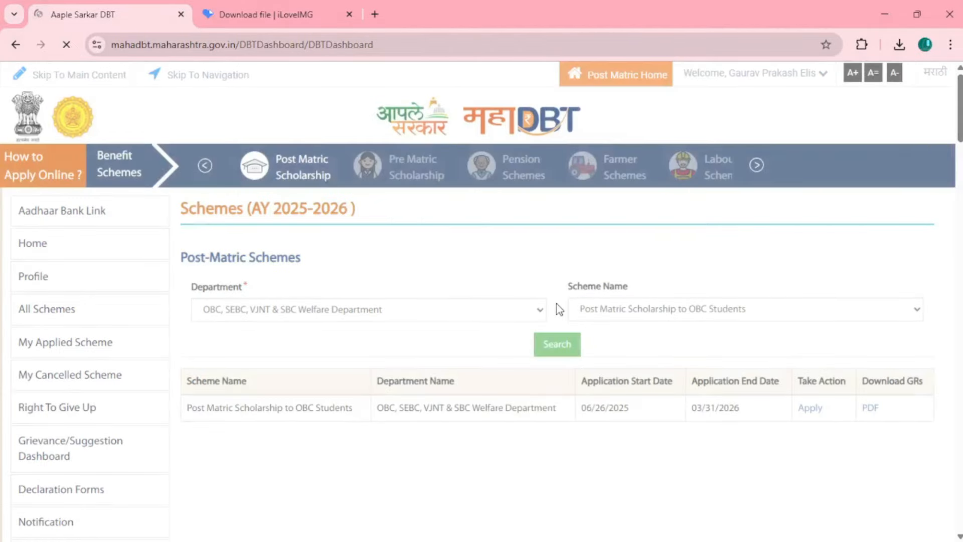
pyautogui.scroll(-1, 616, 359)
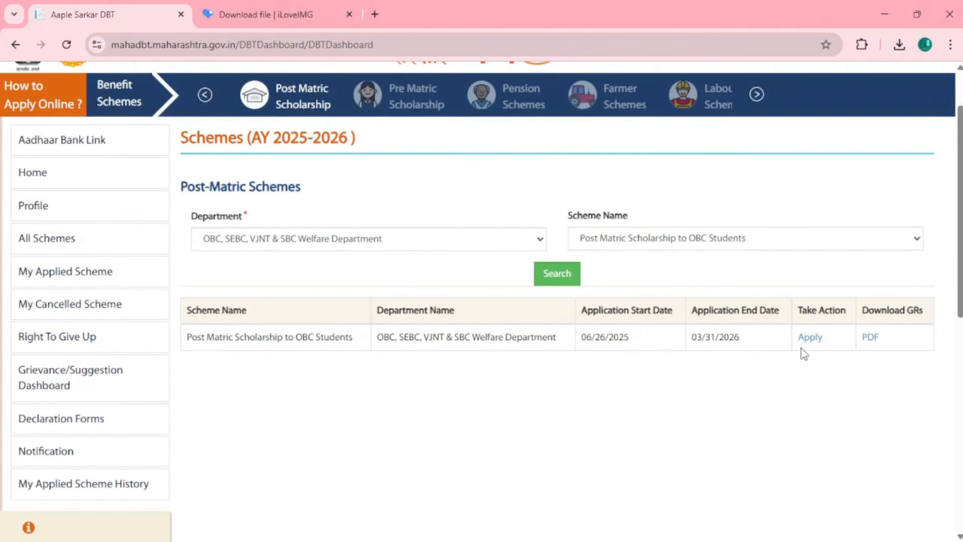
pyautogui.click(812, 341)
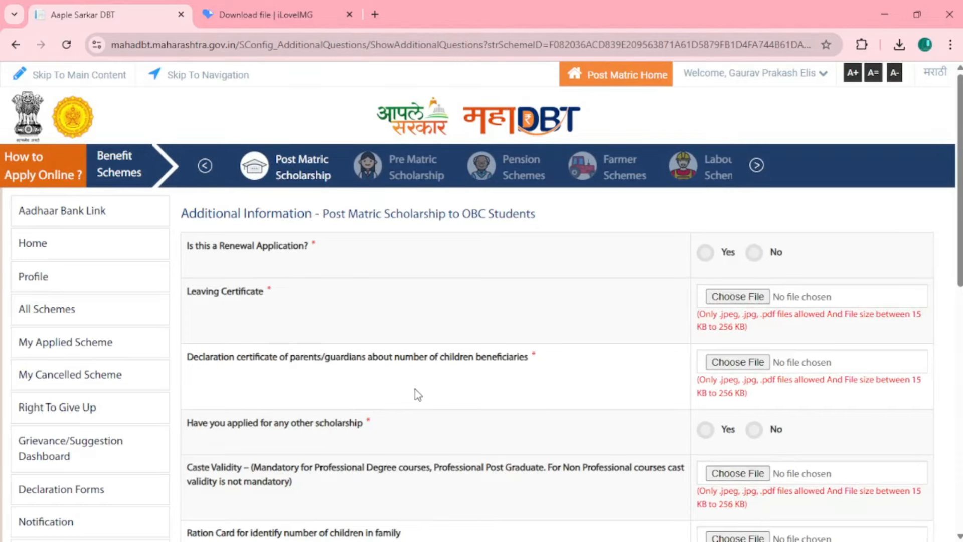
# - Answer renewal Yes, other scholarship No, and 2 boys in the family
pyautogui.scroll(-1, 429, 387)
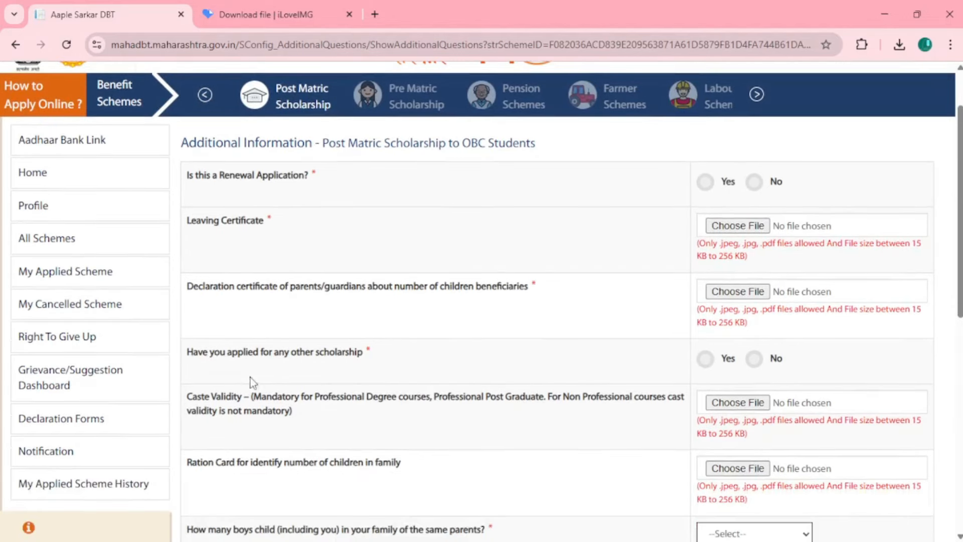
pyautogui.click(754, 359)
pyautogui.scroll(-2, 411, 373)
pyautogui.scroll(3, 326, 316)
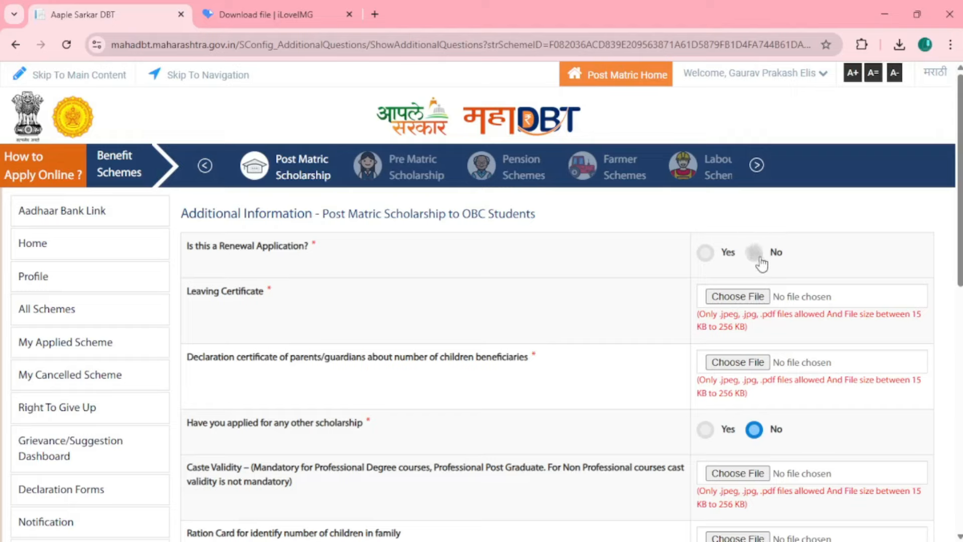
pyautogui.click(705, 252)
pyautogui.scroll(-6, 585, 389)
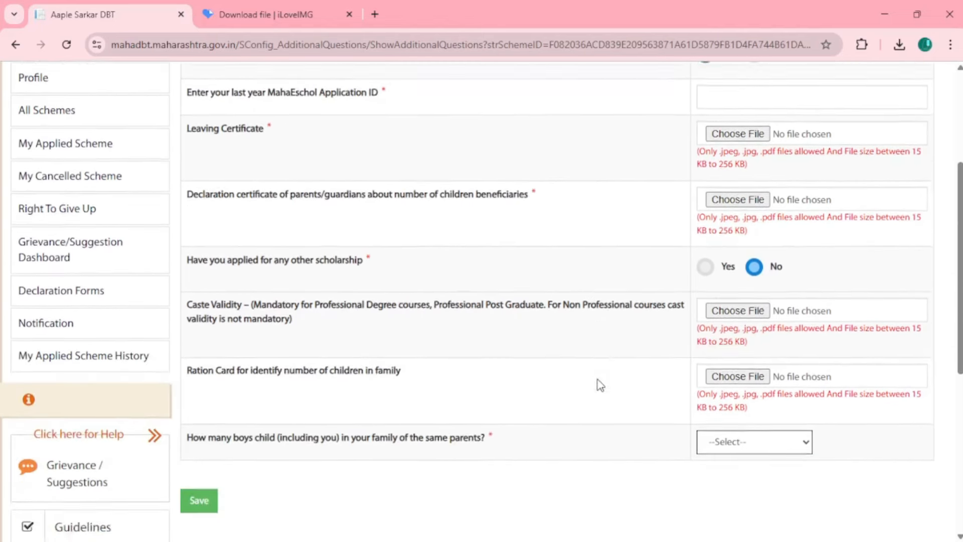
pyautogui.click(739, 358)
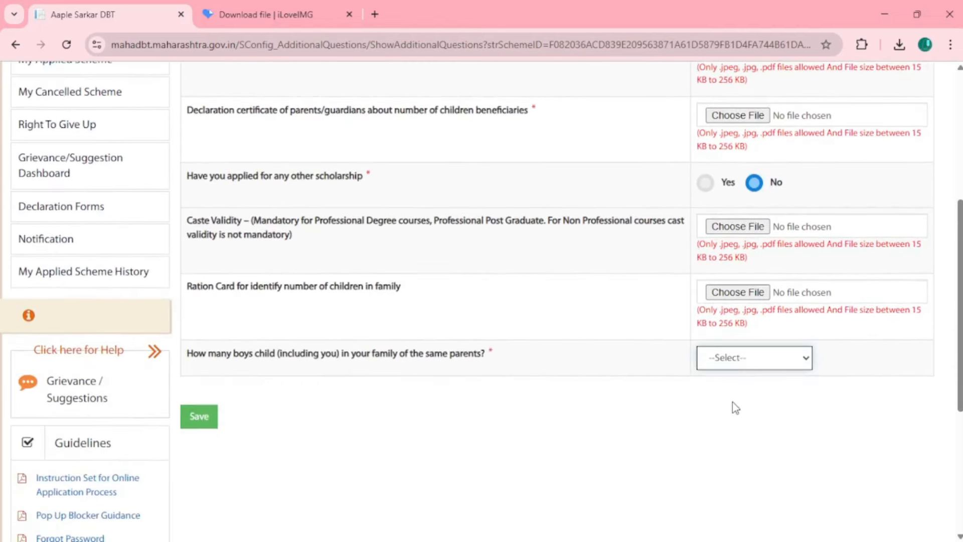
pyautogui.press('Down')
pyautogui.press('Down')
# - Review the Caste Validity and Ration Card requirement notes on the form
pyautogui.scroll(2, 633, 417)
pyautogui.scroll(1, 637, 407)
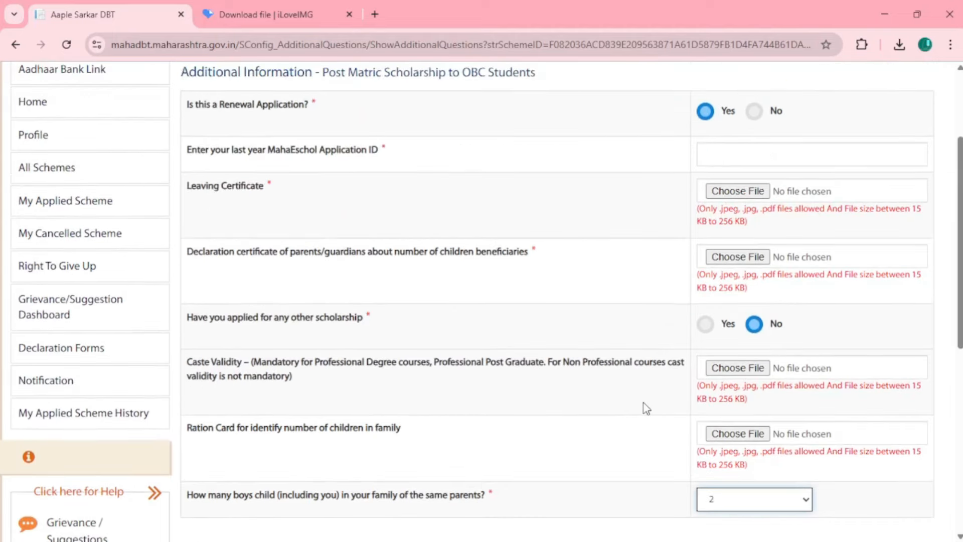
pyautogui.scroll(2, 652, 402)
pyautogui.scroll(-1, 654, 432)
pyautogui.moveTo(293, 377); pyautogui.dragTo(190, 360)
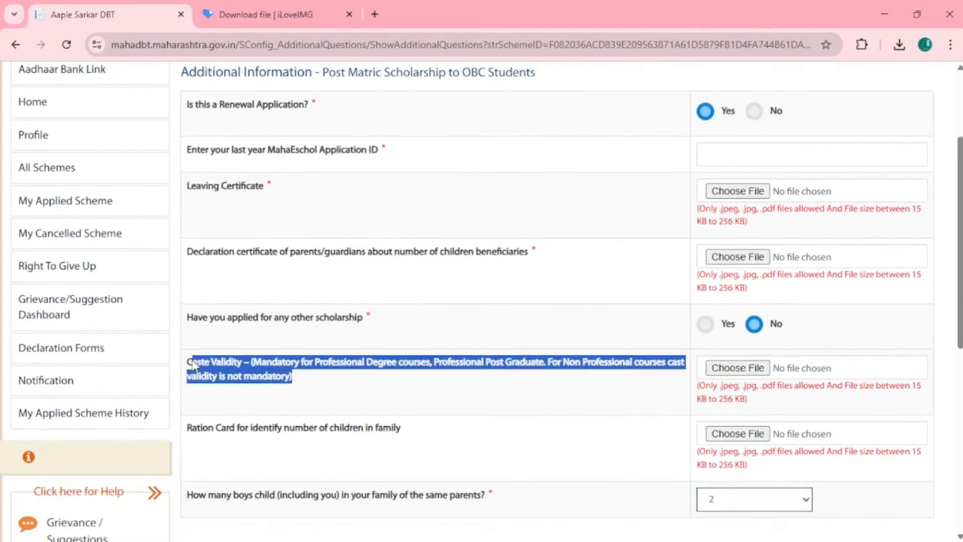
pyautogui.click(392, 396)
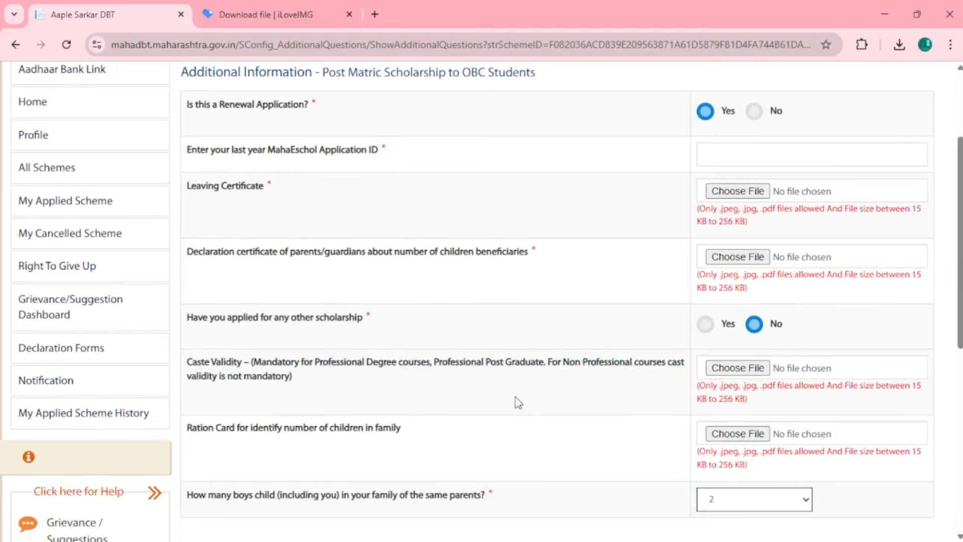
pyautogui.moveTo(401, 433); pyautogui.dragTo(185, 434)
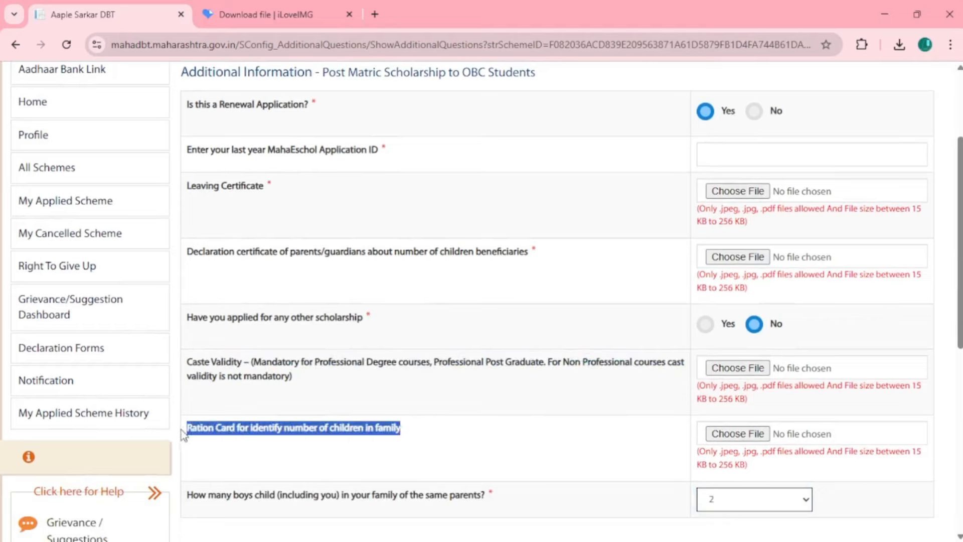
pyautogui.click(379, 413)
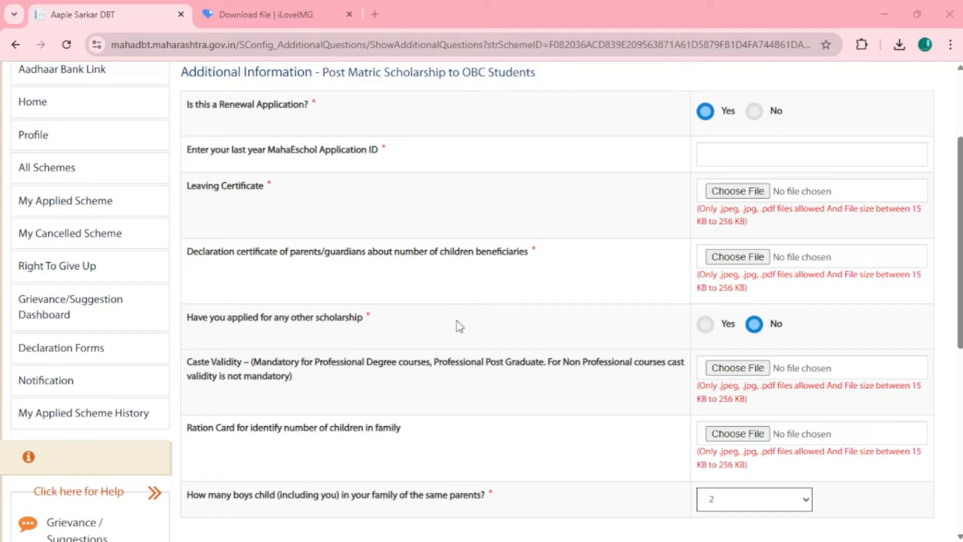
# - Scroll the form and open My Applied Scheme History
pyautogui.scroll(3, 287, 173)
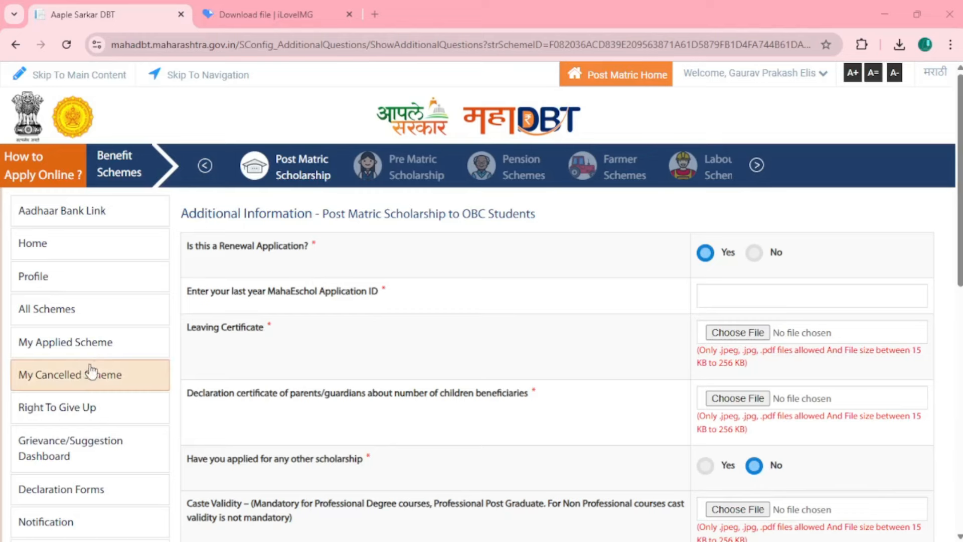
pyautogui.scroll(-1, 85, 368)
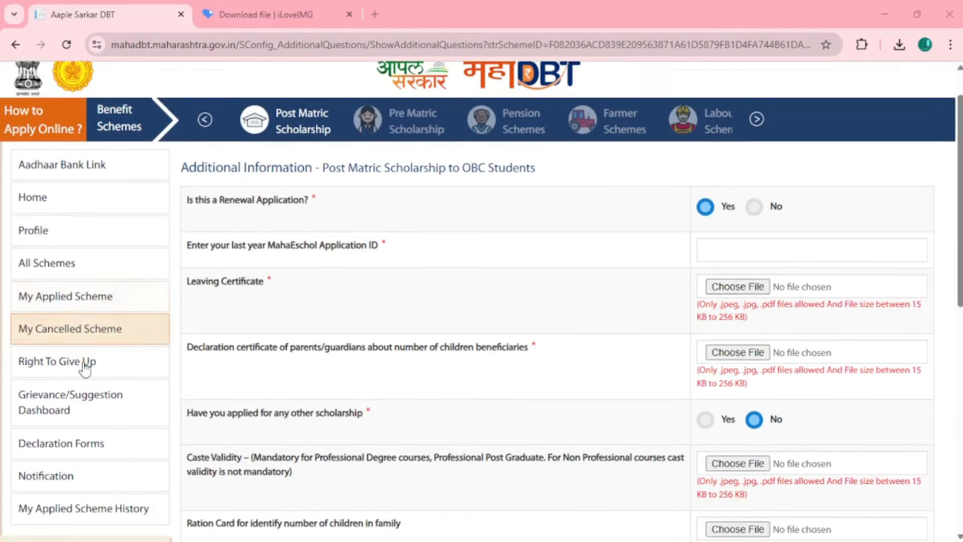
pyautogui.scroll(-1, 90, 427)
pyautogui.click(103, 488)
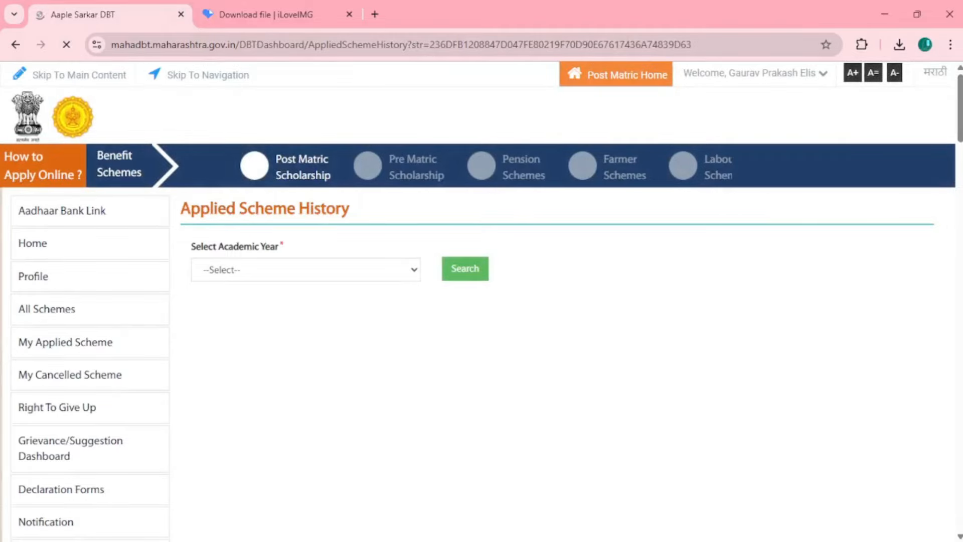
# - Search the 2024-25 application history and show last year's approved applications
pyautogui.click(305, 269)
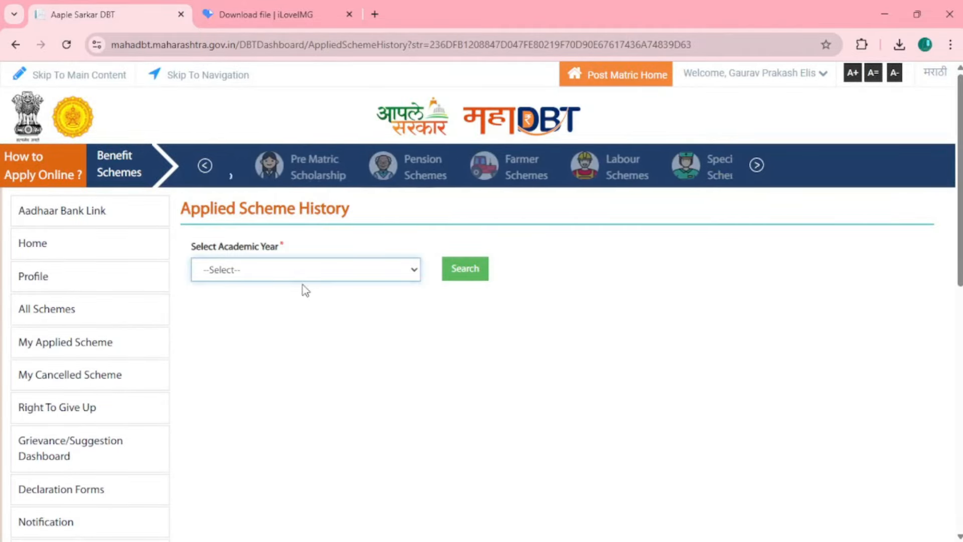
pyautogui.click(276, 414)
pyautogui.click(466, 273)
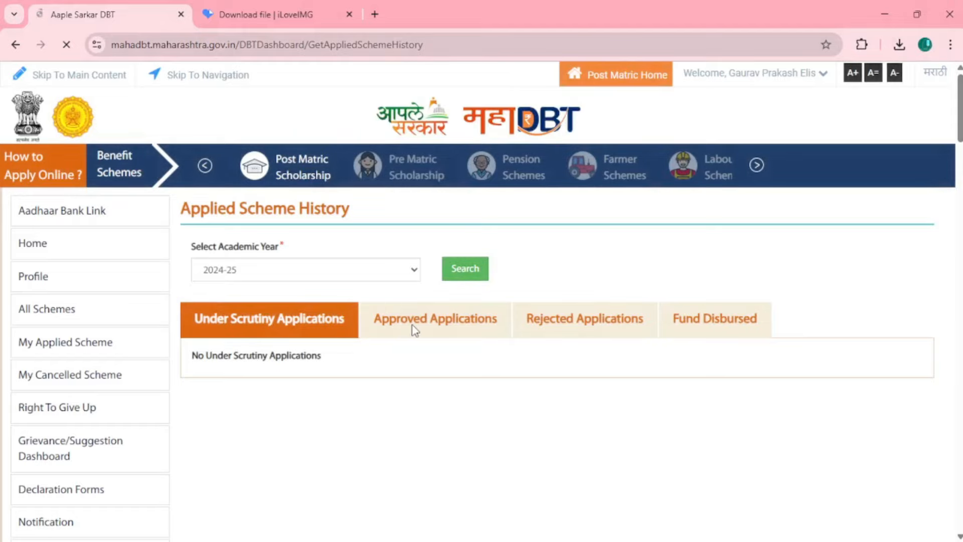
pyautogui.click(431, 328)
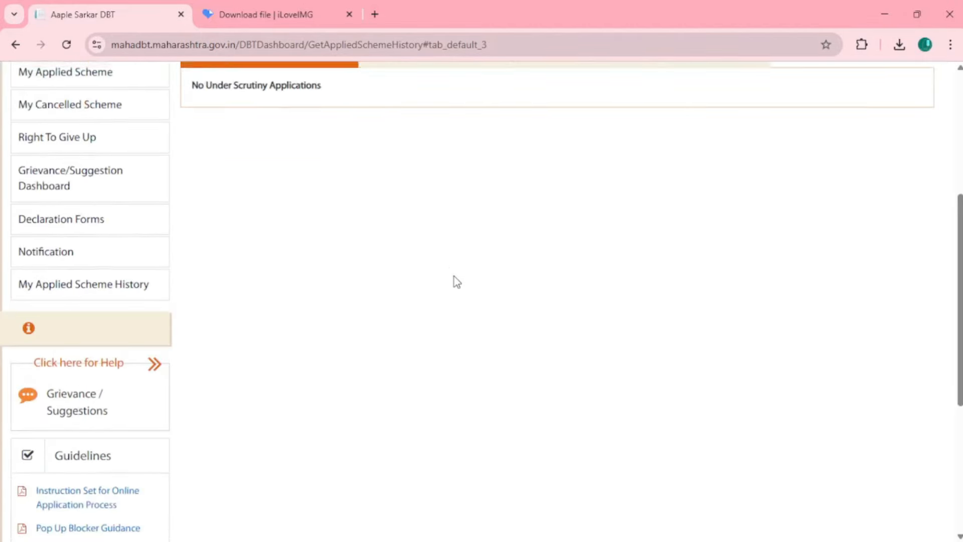
pyautogui.click(463, 263)
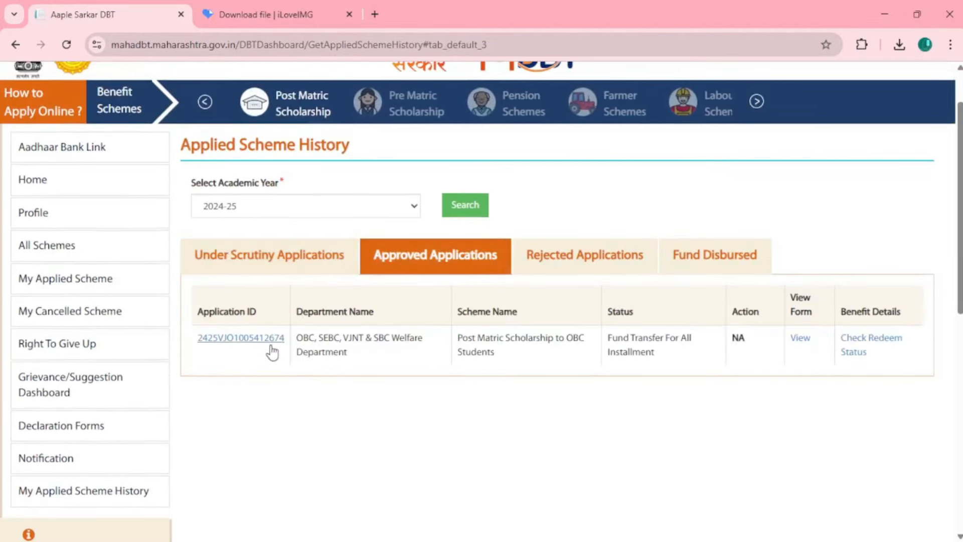
# - Copy the approved application ID into a web search in a new tab, then open All Schemes
pyautogui.moveTo(189, 357)
pyautogui.mouseDown()
pyautogui.moveTo(200, 338)
pyautogui.moveTo(281, 339)
pyautogui.moveTo(203, 341)
pyautogui.moveTo(198, 350)
pyautogui.mouseUp()
pyautogui.click(286, 353)
pyautogui.hotkey('ctrl', 'c')
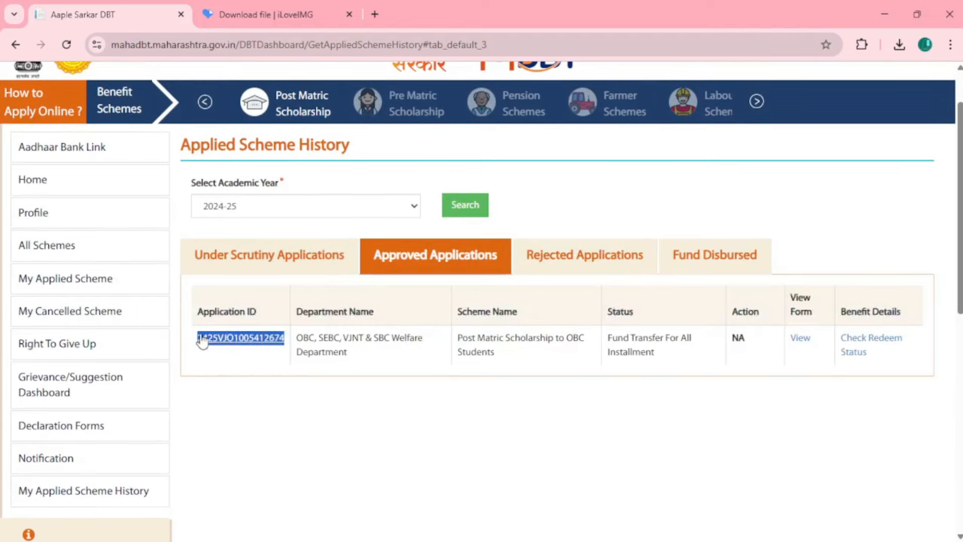
pyautogui.hotkey('ctrl', 't')
pyautogui.hotkey('ctrl', 'v')
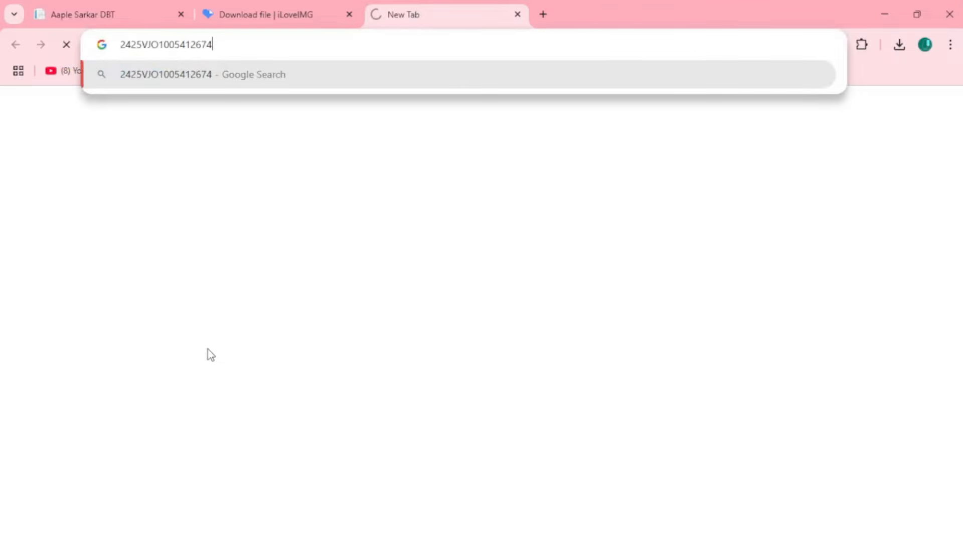
pyautogui.press('Return')
pyautogui.click(139, 7)
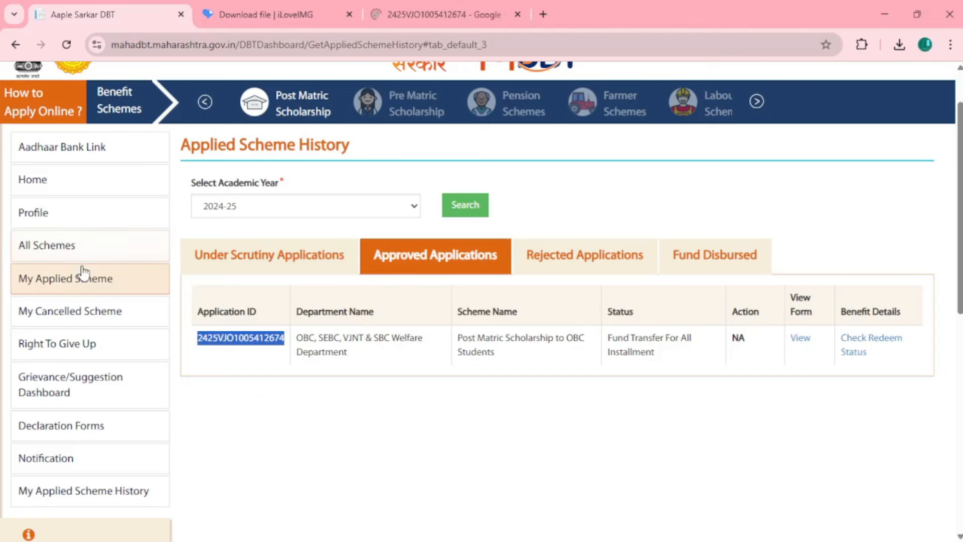
pyautogui.click(90, 251)
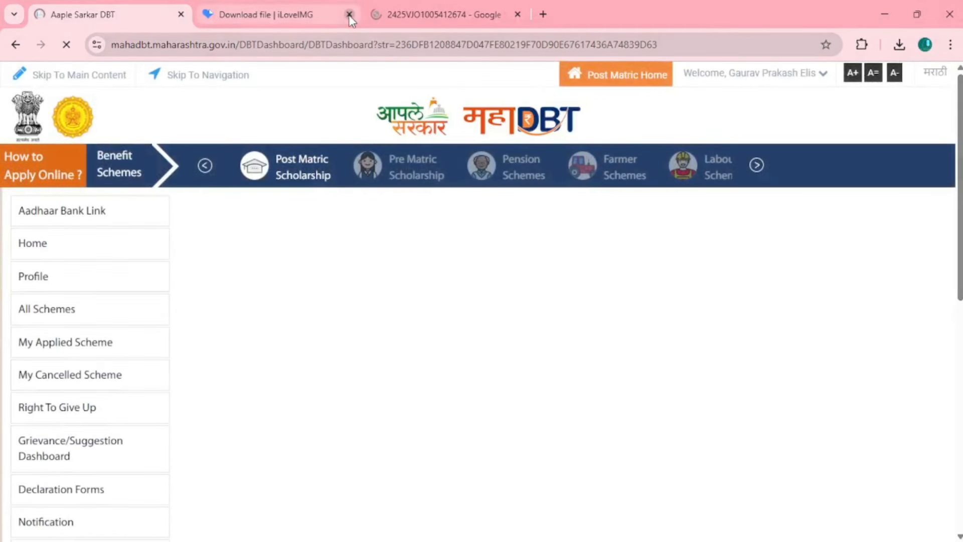
# - Close the iLoveIMG tab and search for the OBC post-matric scholarship under OBC, SEBC, VJNT & SBC Welfare
pyautogui.click(350, 14)
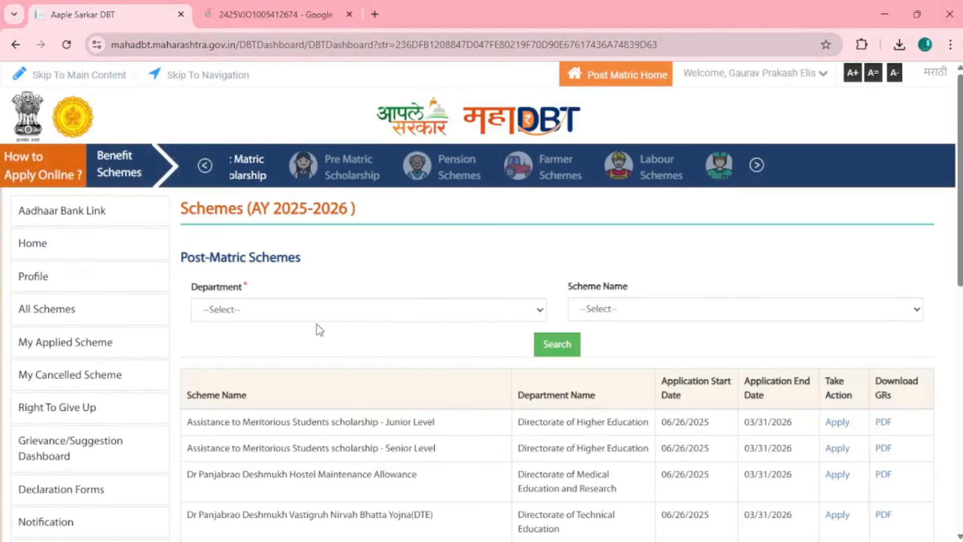
pyautogui.click(312, 309)
pyautogui.click(355, 236)
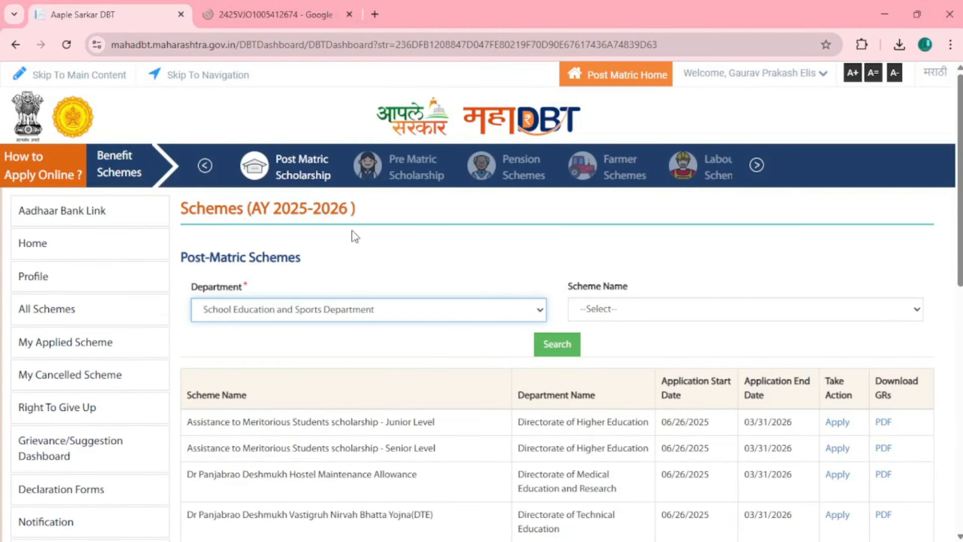
pyautogui.click(350, 215)
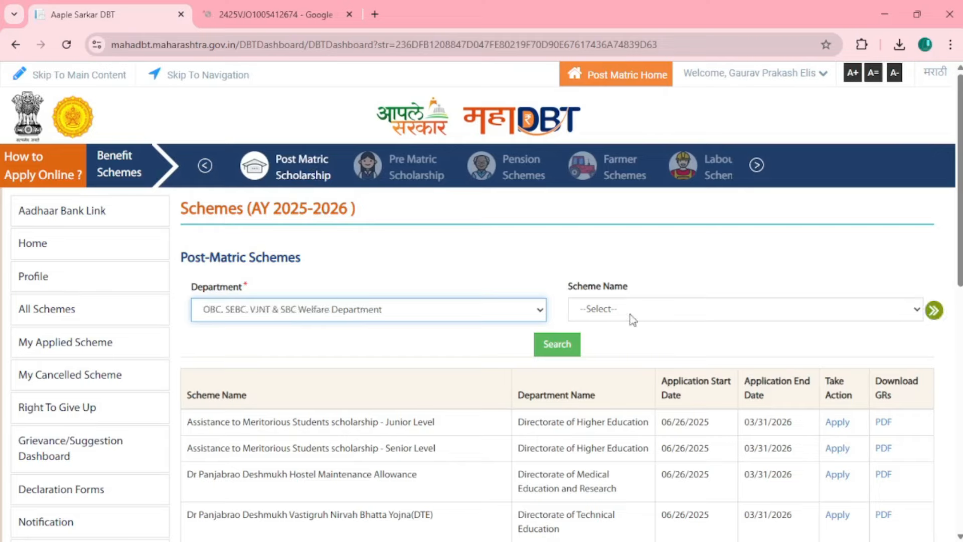
pyautogui.click(609, 318)
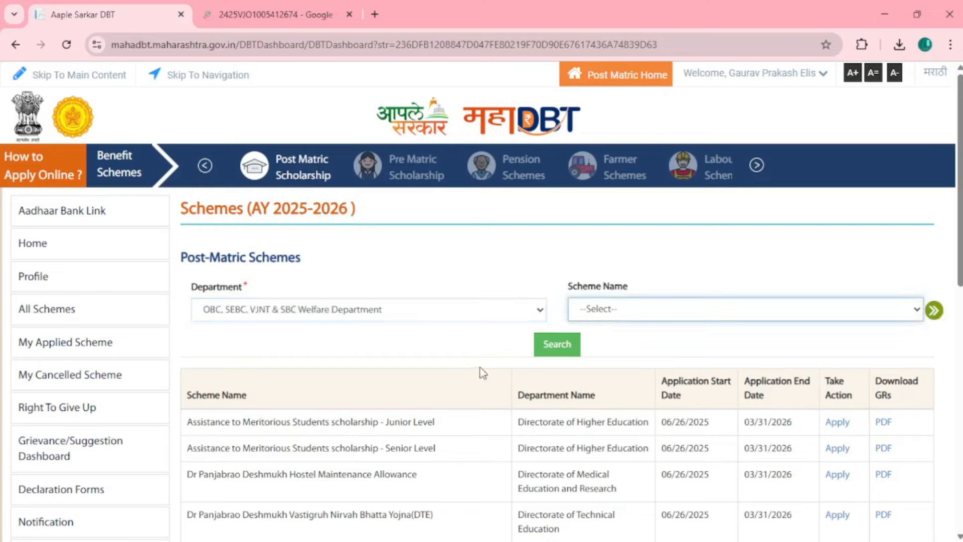
pyautogui.press('Down')
pyautogui.click(557, 343)
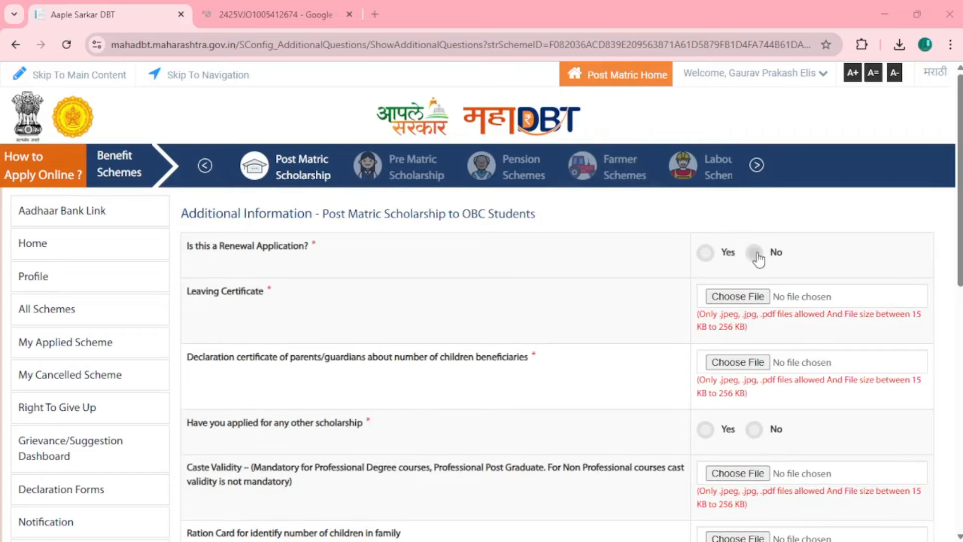
# - Answer Yes to renewal and enter last year's MahaEschol application ID
pyautogui.click(706, 253)
pyautogui.click(744, 303)
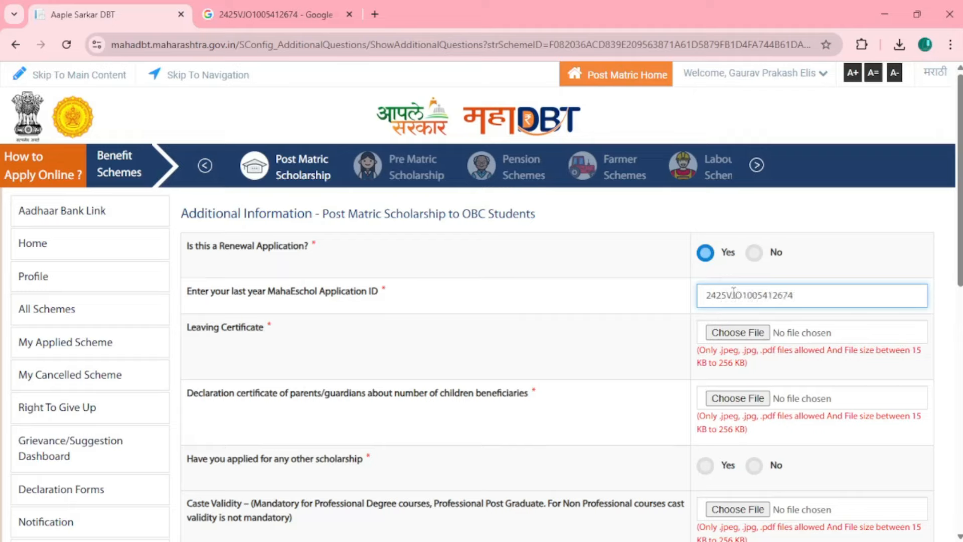
pyautogui.scroll(-3, 732, 361)
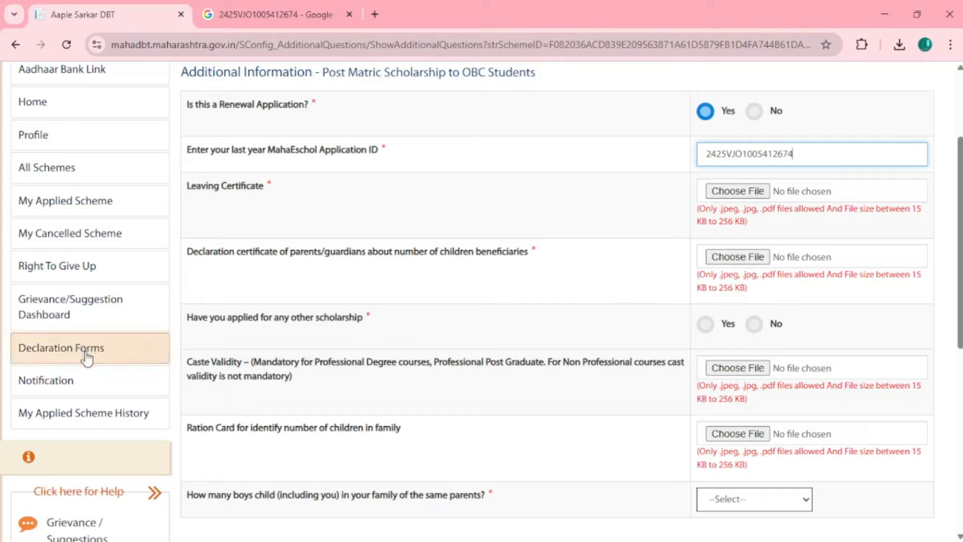
# - Download the beneficiary declaration format for Post Matric Scholarship to OBC Students
pyautogui.click(117, 357)
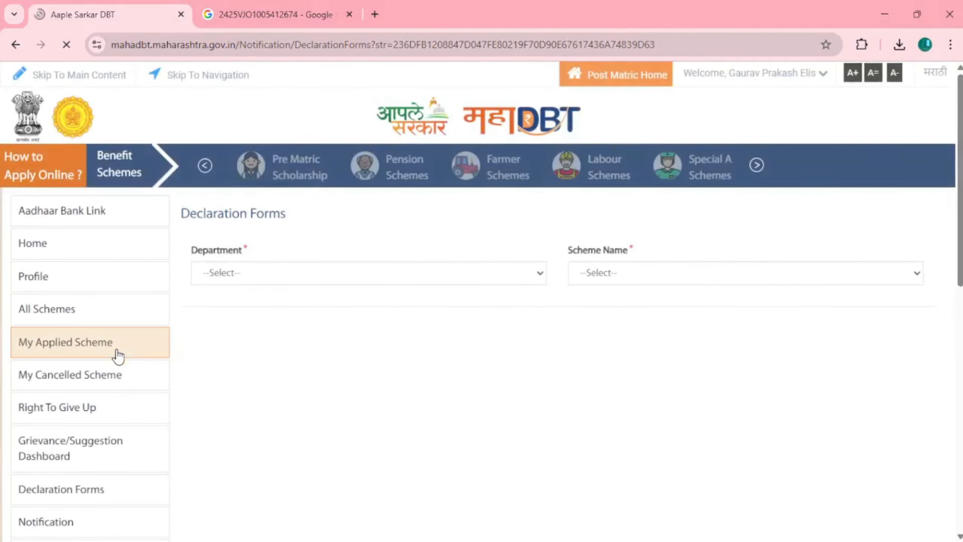
pyautogui.click(266, 247)
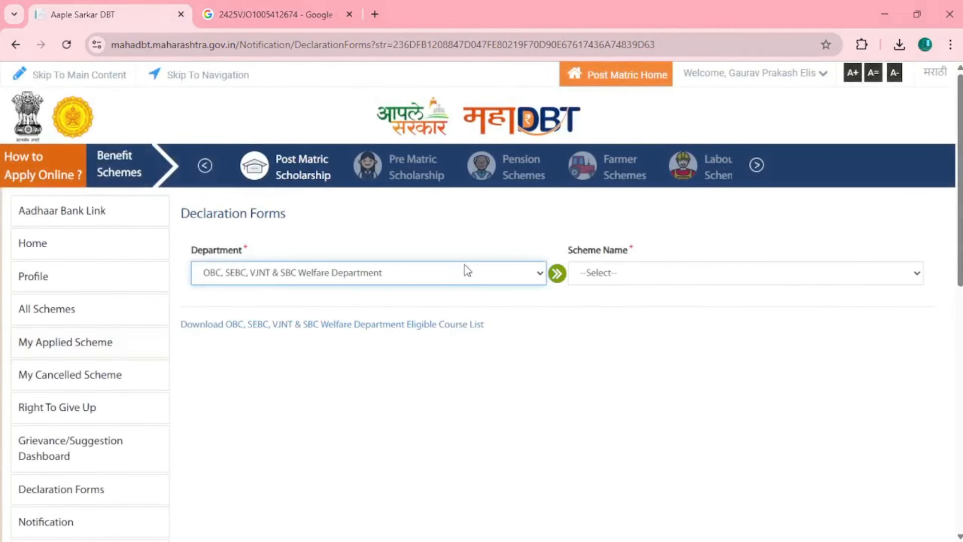
pyautogui.click(636, 280)
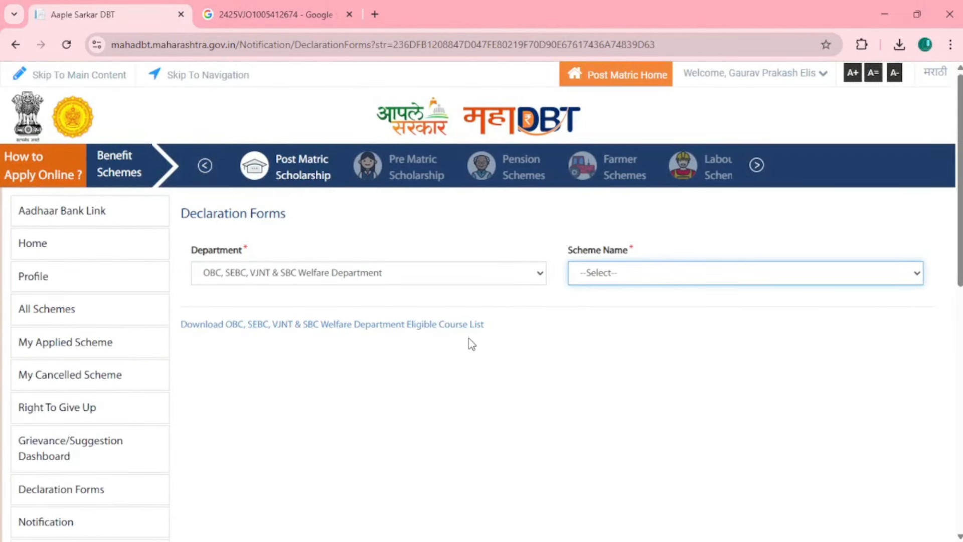
pyautogui.press('Down')
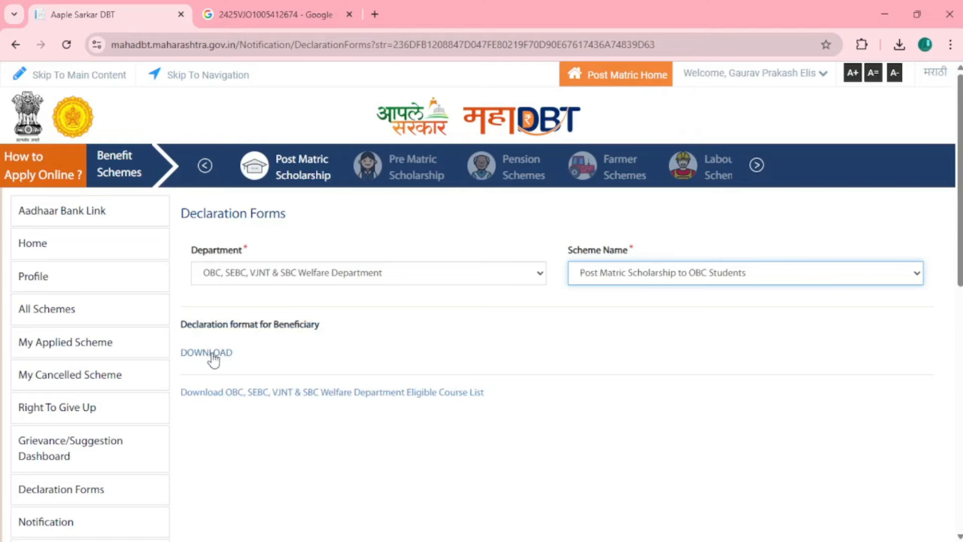
pyautogui.click(211, 353)
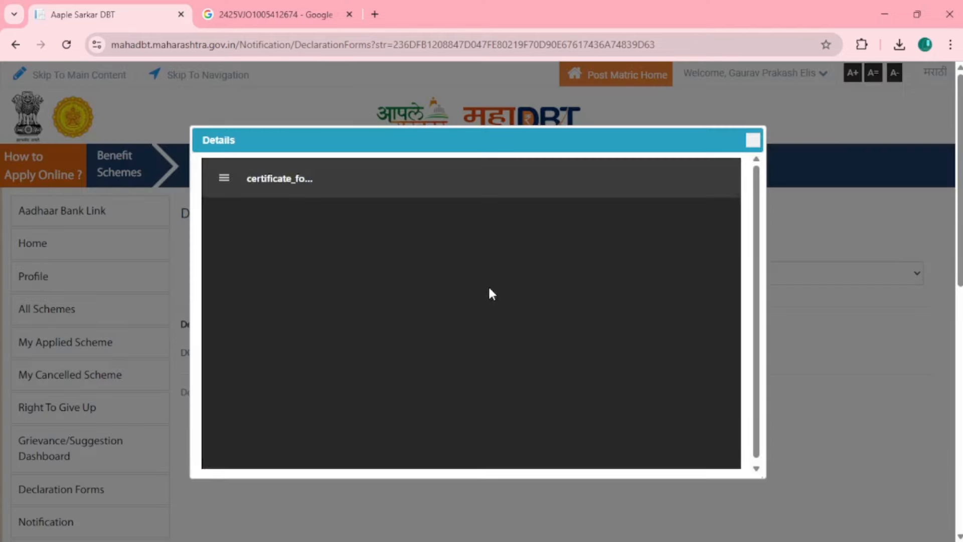
# - Review the declaration PDF, close it, and reapply to the scheme
pyautogui.scroll(-6, 494, 311)
pyautogui.scroll(6, 497, 322)
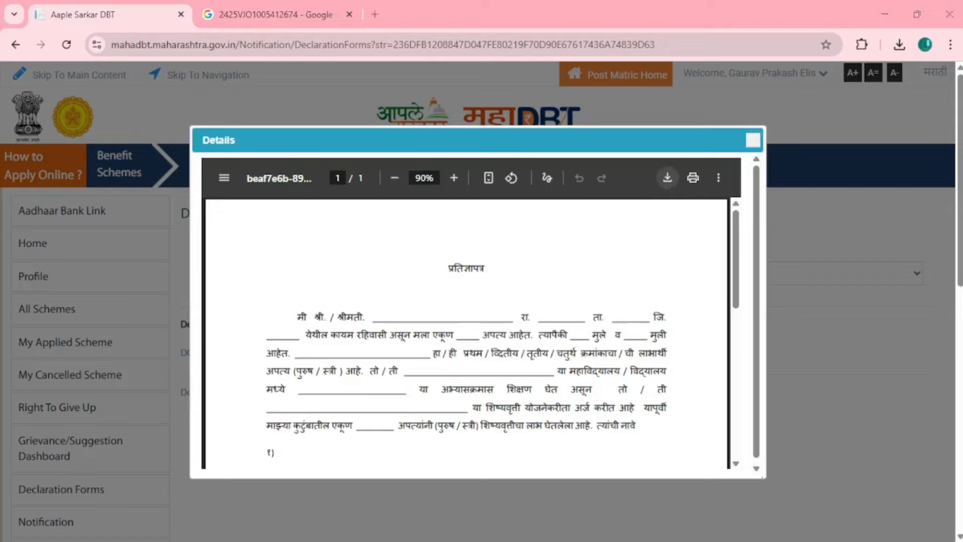
pyautogui.click(808, 405)
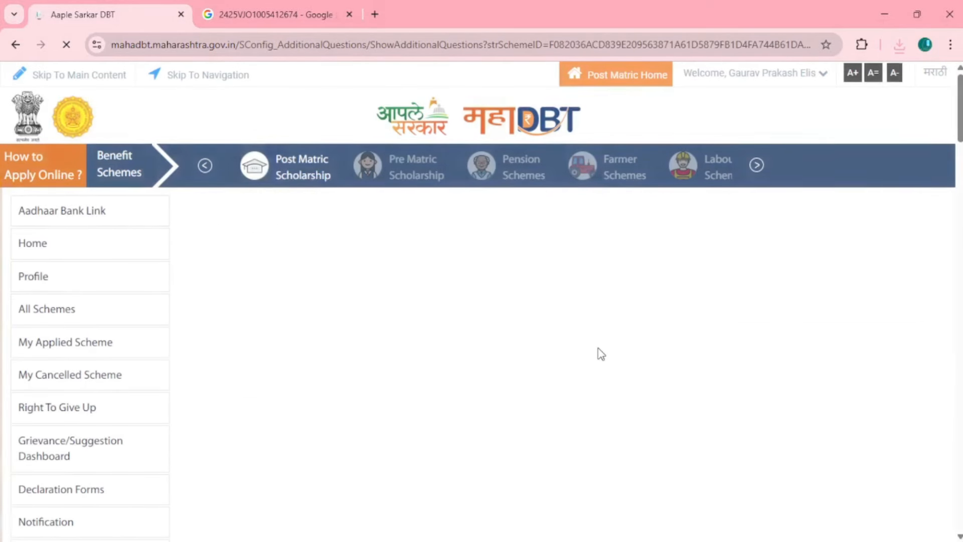
# - Answer Yes to renewal and select the last-year application ID field
pyautogui.scroll(-2, 598, 338)
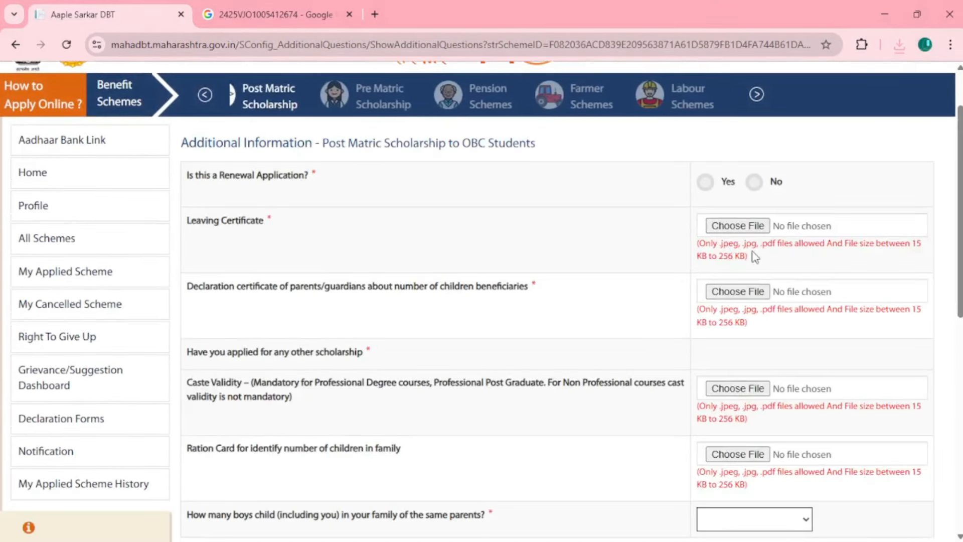
pyautogui.click(704, 184)
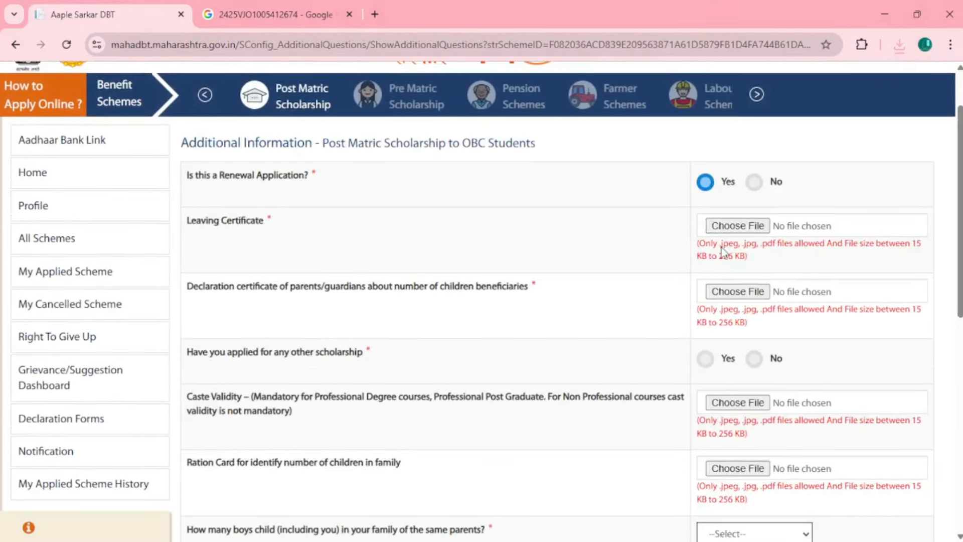
pyautogui.click(759, 226)
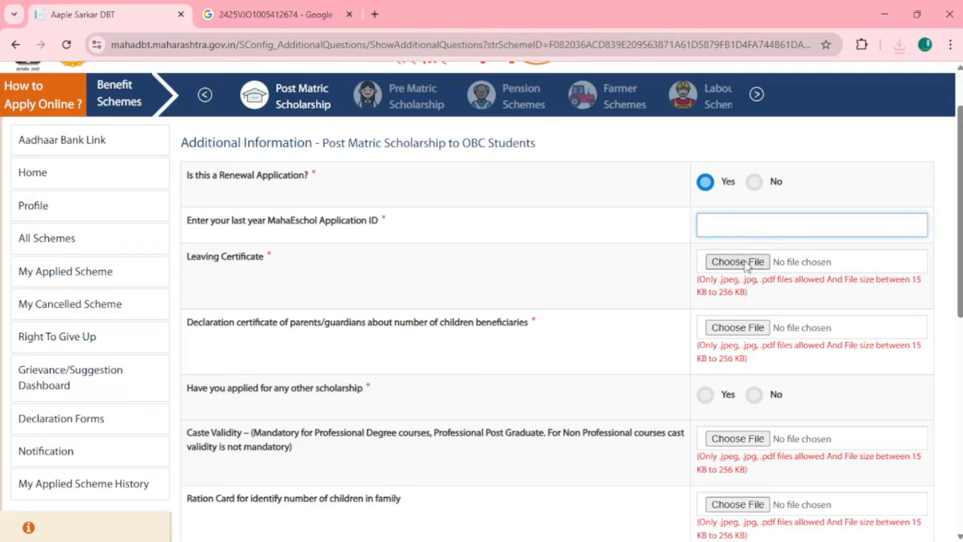
# - Answer No to other scholarships, choose 2 boys, and open My Applied Scheme
pyautogui.scroll(-3, 747, 266)
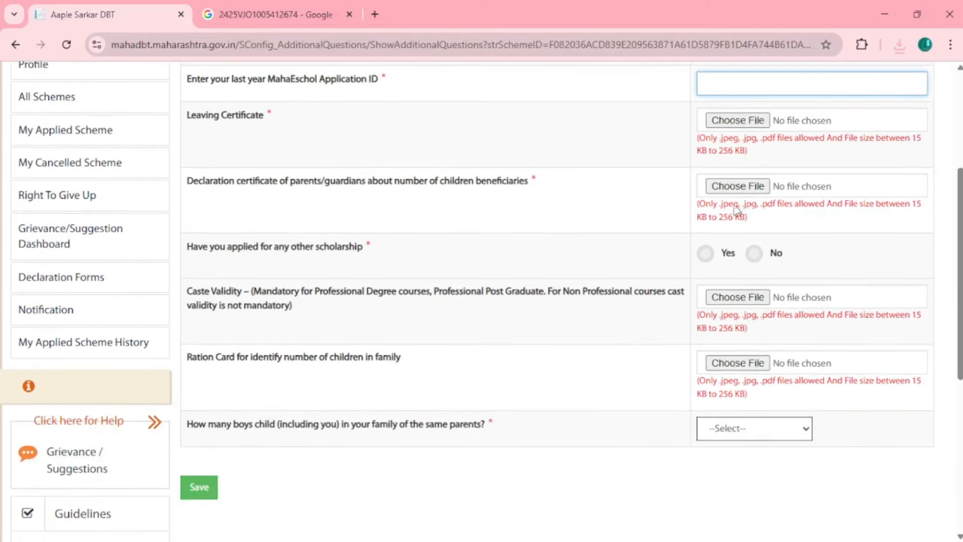
pyautogui.scroll(-1, 557, 201)
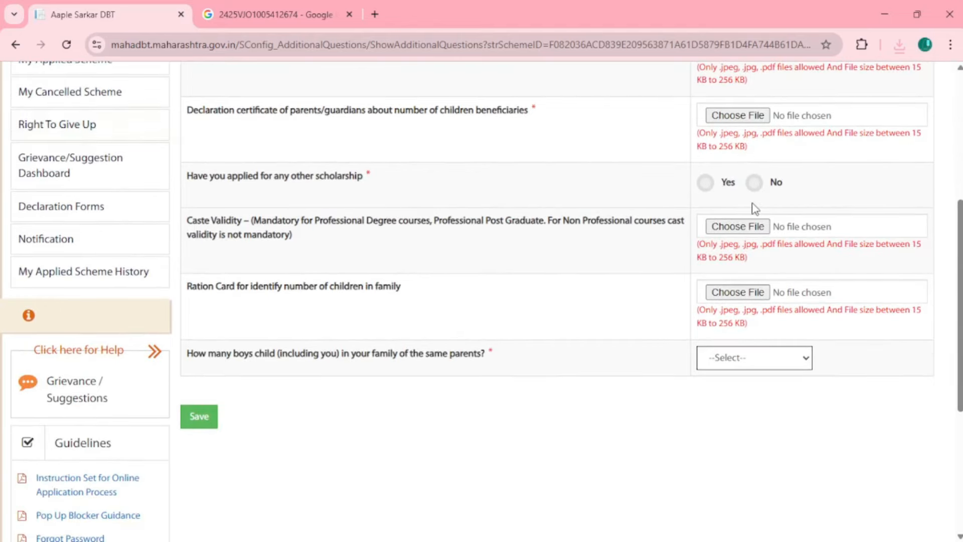
pyautogui.click(754, 182)
pyautogui.scroll(-3, 683, 273)
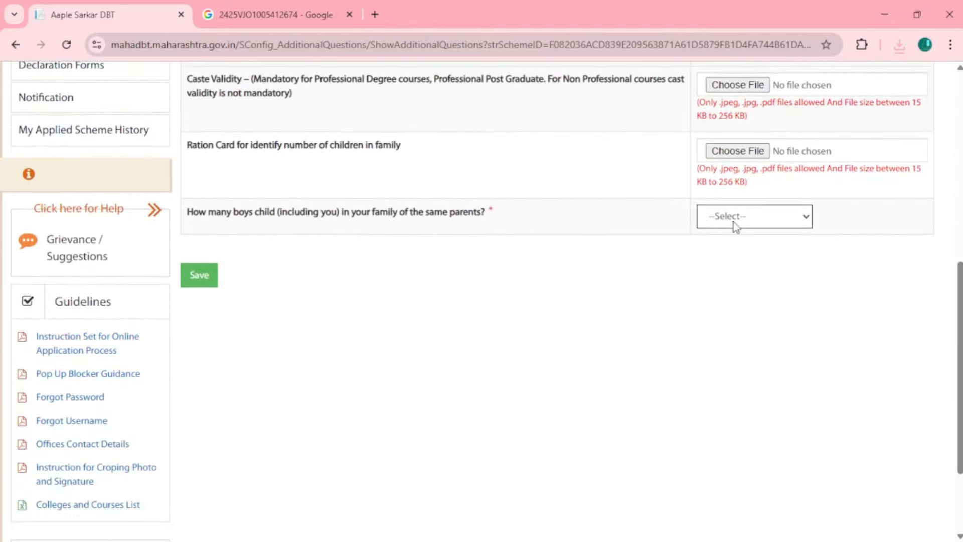
pyautogui.click(735, 225)
pyautogui.click(744, 282)
pyautogui.scroll(3, 712, 336)
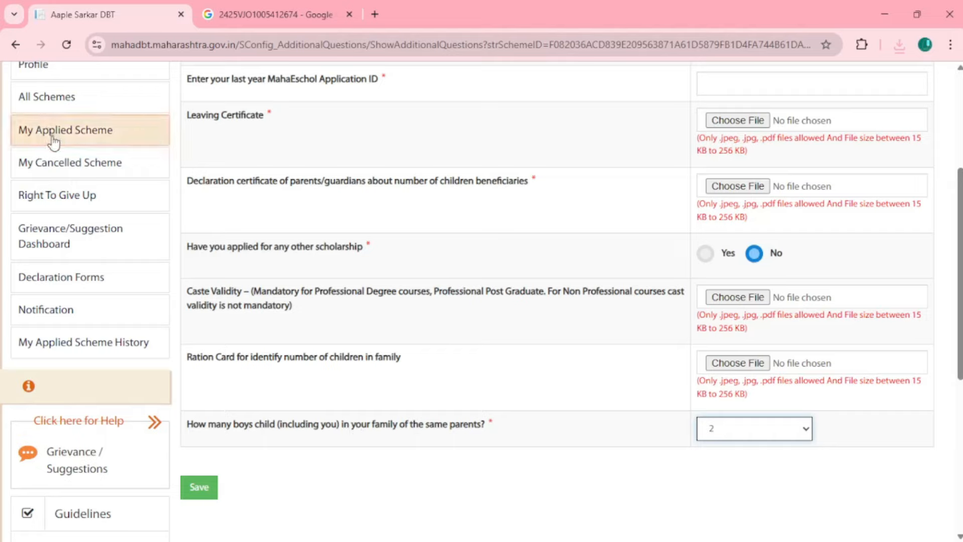
pyautogui.click(81, 138)
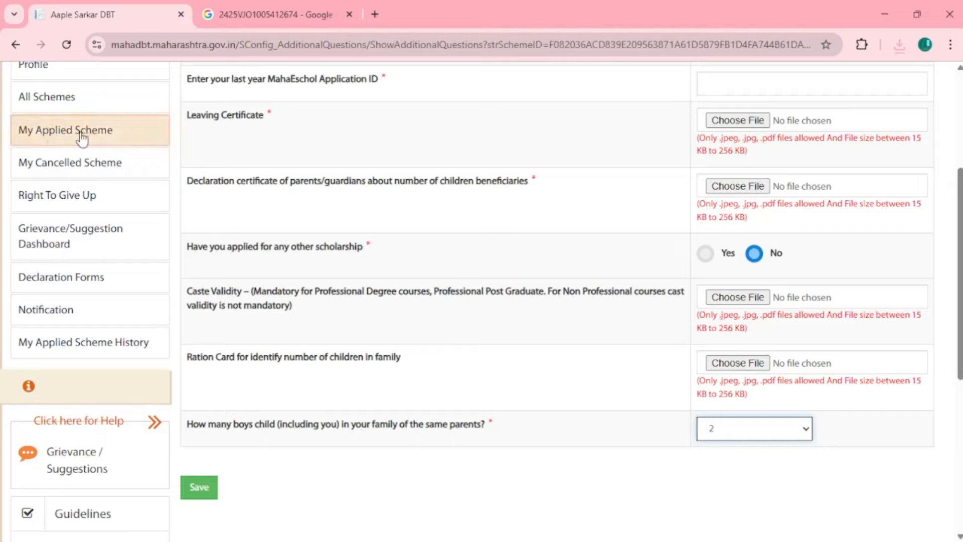